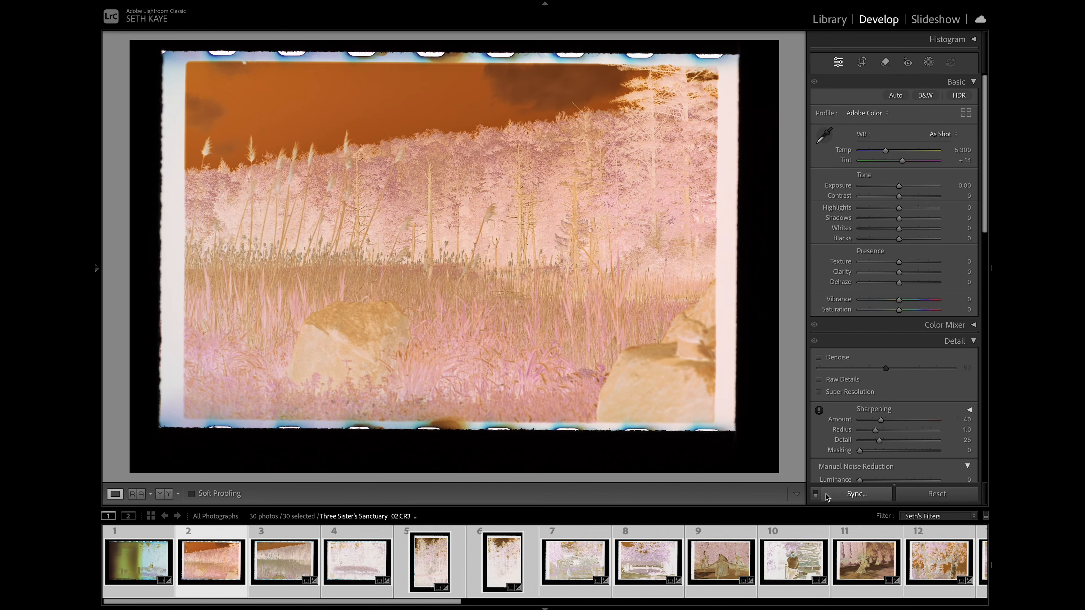
# - Enable Auto Sync for all selected scans and set their white balance by sampling the clear film border beside the frame
pyautogui.click(815, 497)
pyautogui.click(816, 498)
pyautogui.click(817, 499)
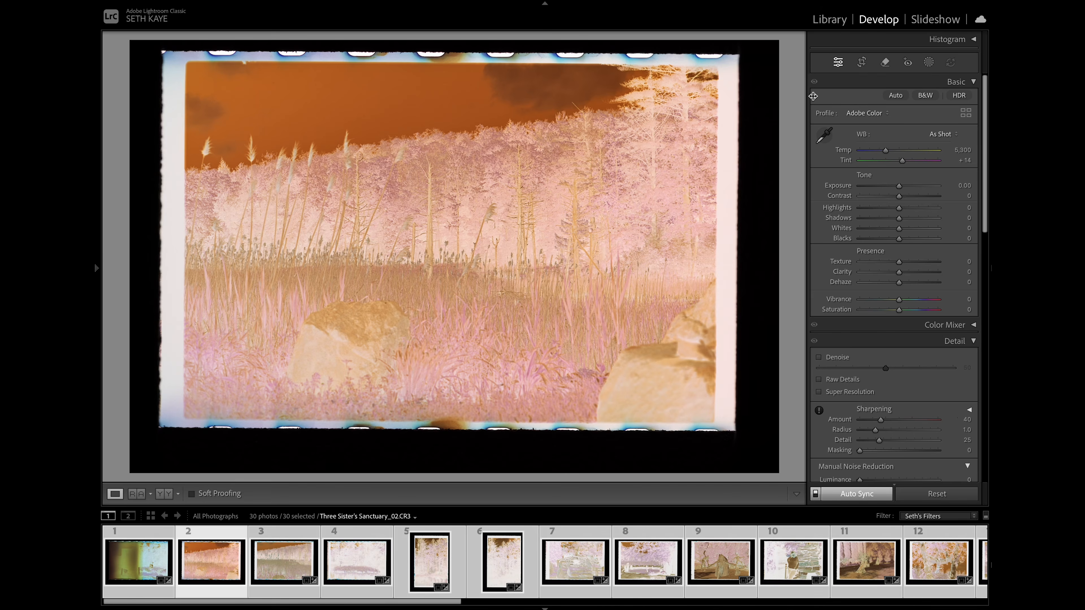
pyautogui.click(826, 135)
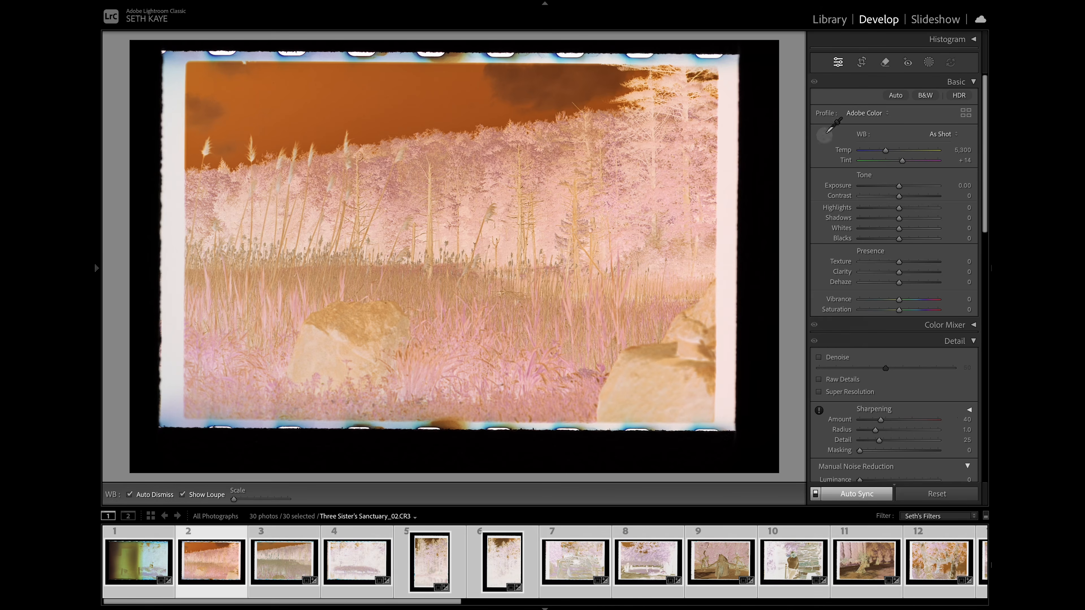
pyautogui.click(728, 231)
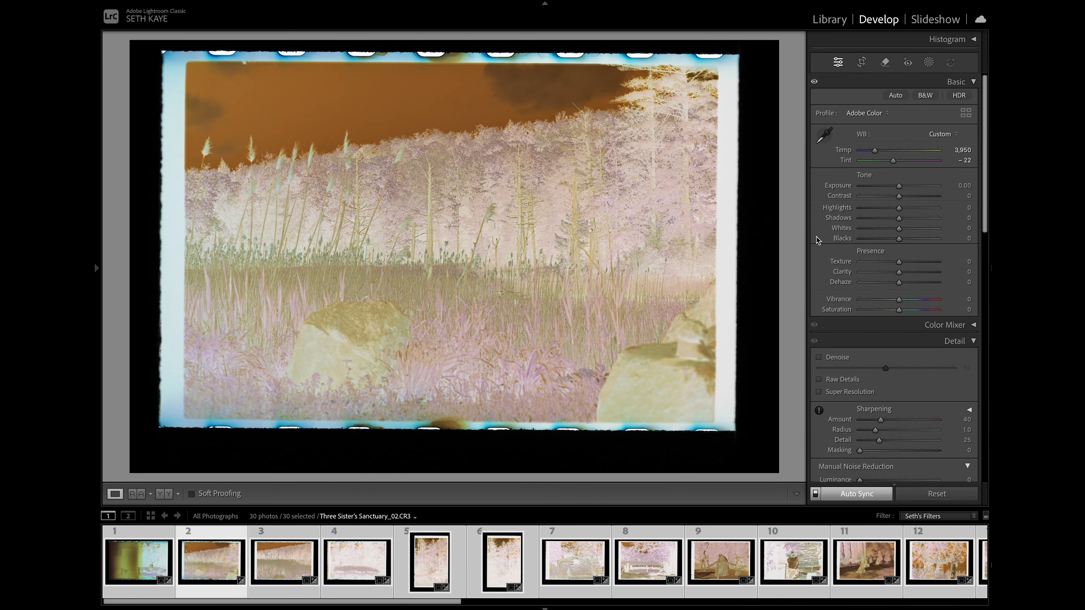
# - Roughly crop all selected scans to a 2 x 3 / 4 x 6 aspect around the film strip and rotate them to −0.28
pyautogui.click(862, 64)
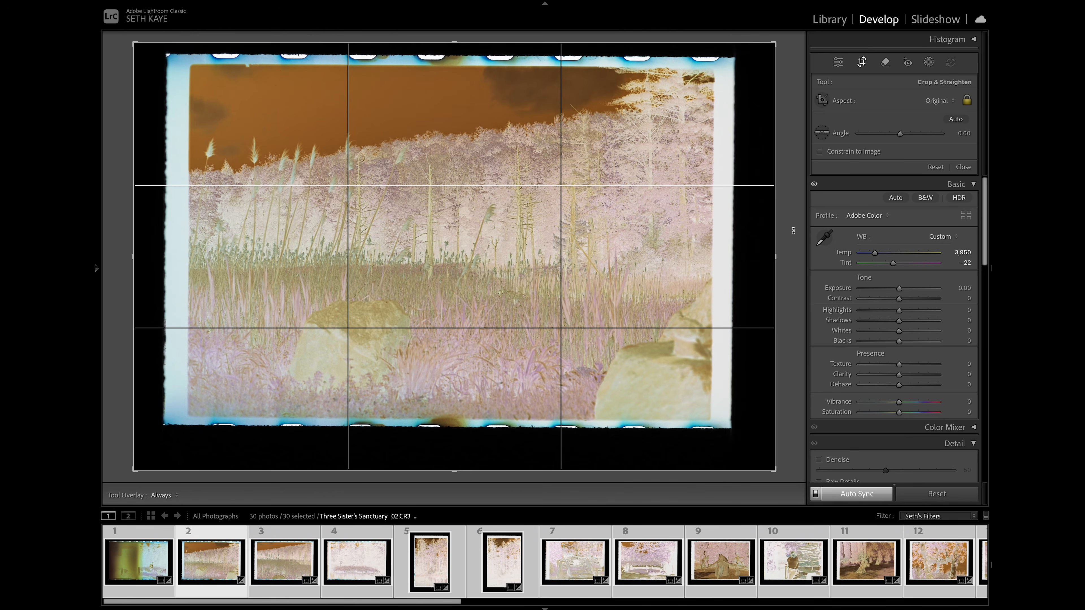
pyautogui.click(933, 101)
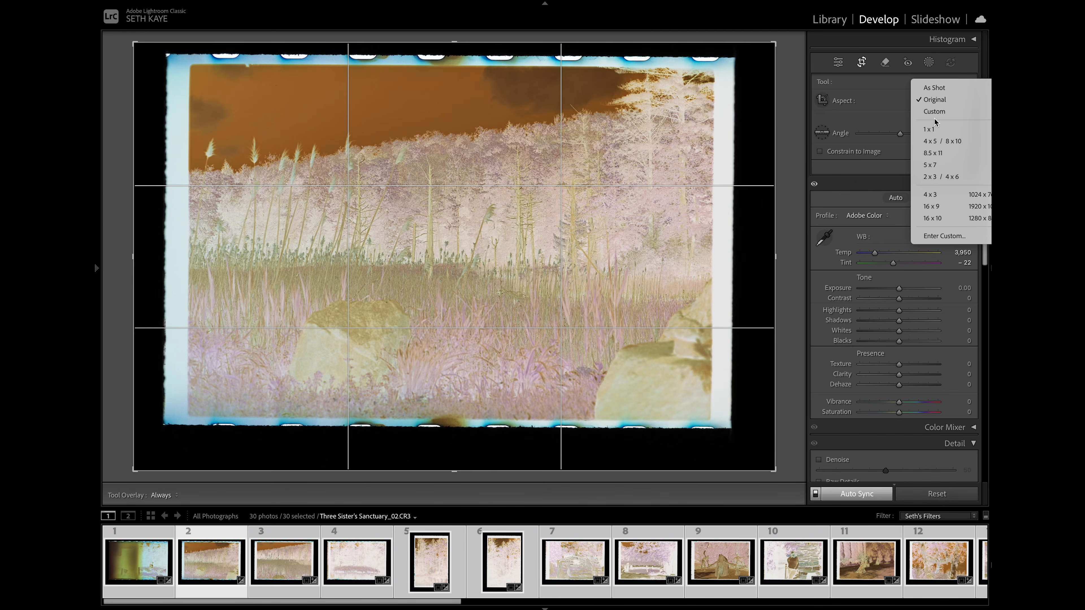
pyautogui.click(946, 178)
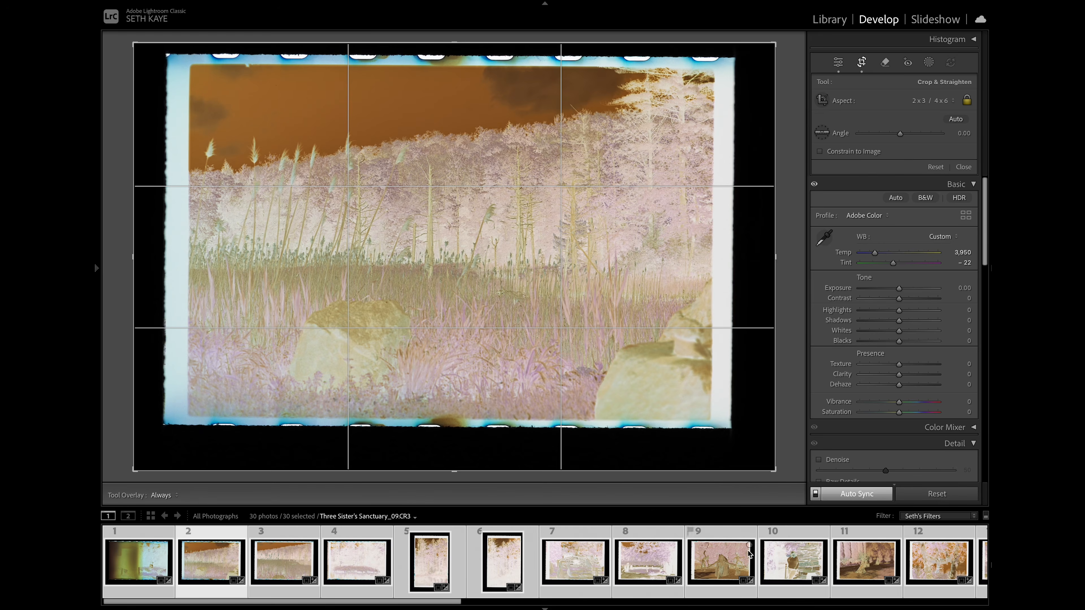
pyautogui.moveTo(775, 256); pyautogui.dragTo(757, 259)
pyautogui.moveTo(152, 258); pyautogui.dragTo(171, 256)
pyautogui.moveTo(386, 249); pyautogui.dragTo(383, 259)
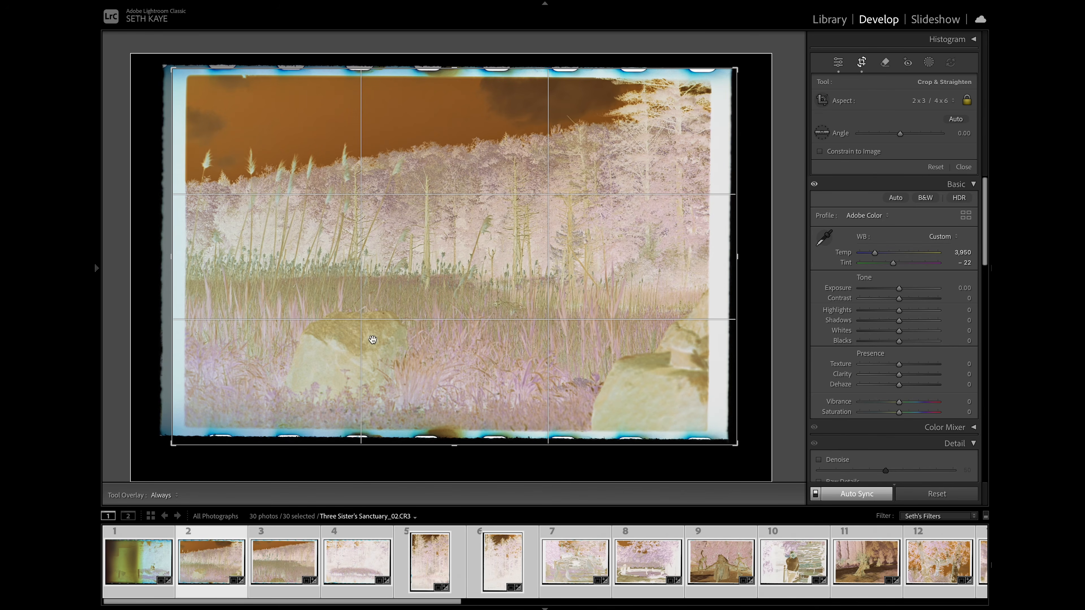
pyautogui.moveTo(452, 447); pyautogui.dragTo(450, 451)
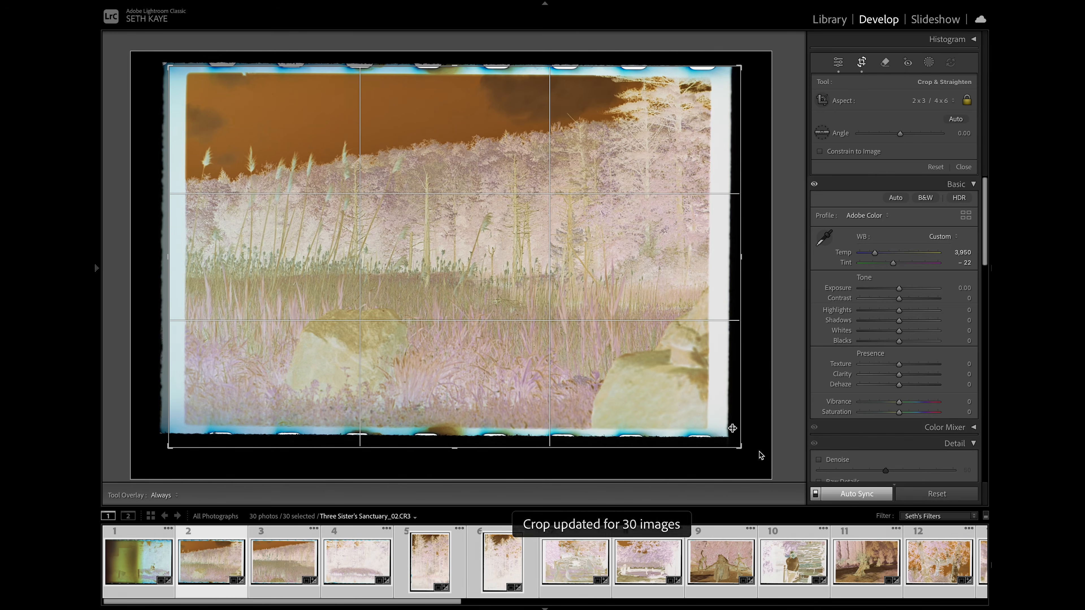
pyautogui.moveTo(747, 452); pyautogui.dragTo(748, 449)
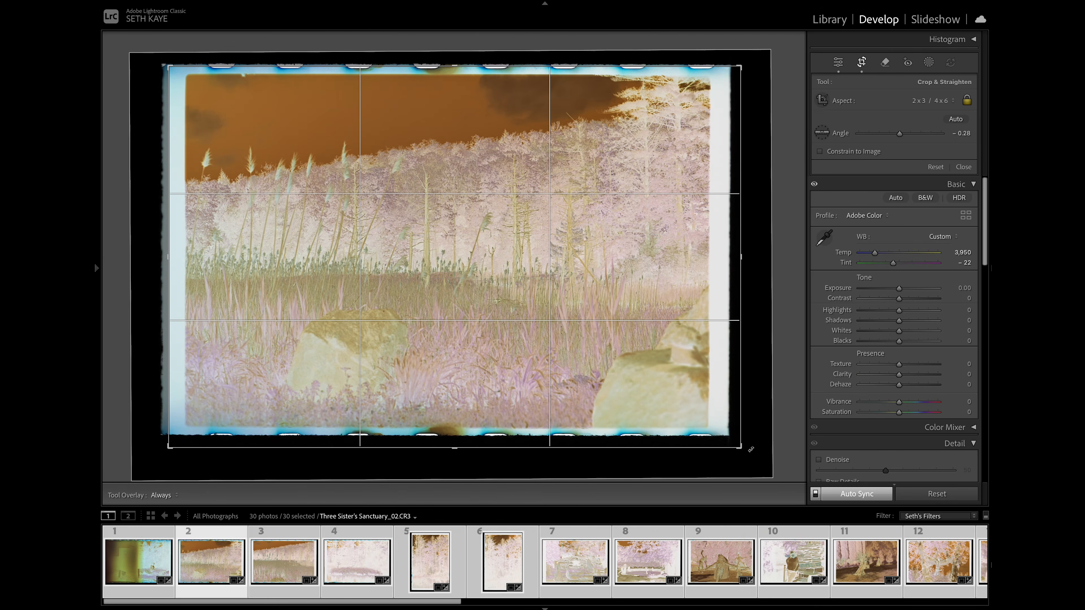
pyautogui.press('r')
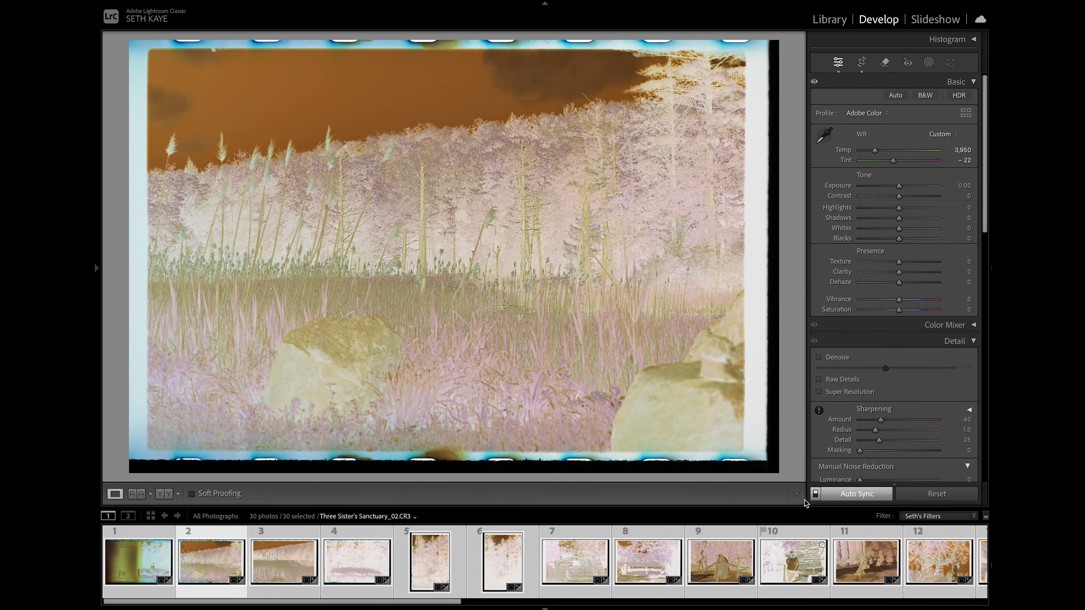
# - Turn off Auto Sync, clear the selection and select only the second photo, Three Sister's Sanctuary_02.CR3
pyautogui.click(814, 494)
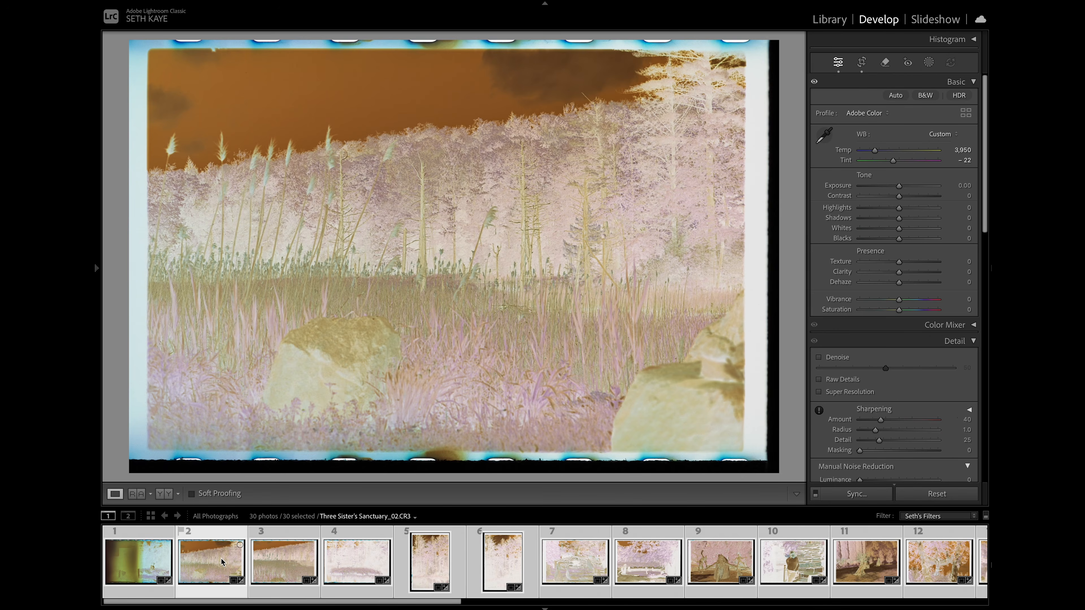
pyautogui.hotkey('ctrl', 'd')
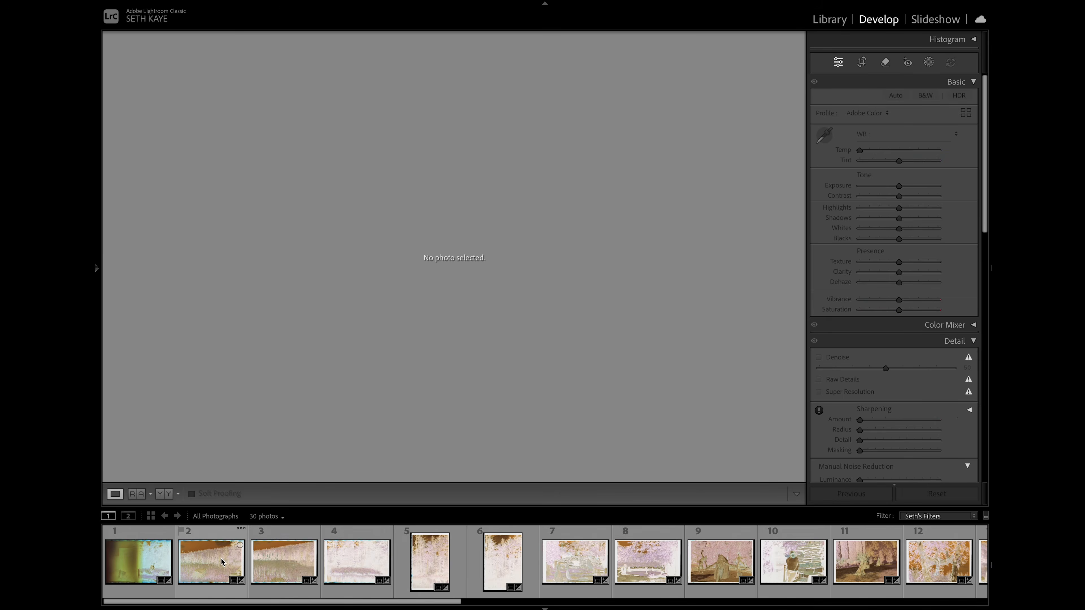
pyautogui.click(221, 561)
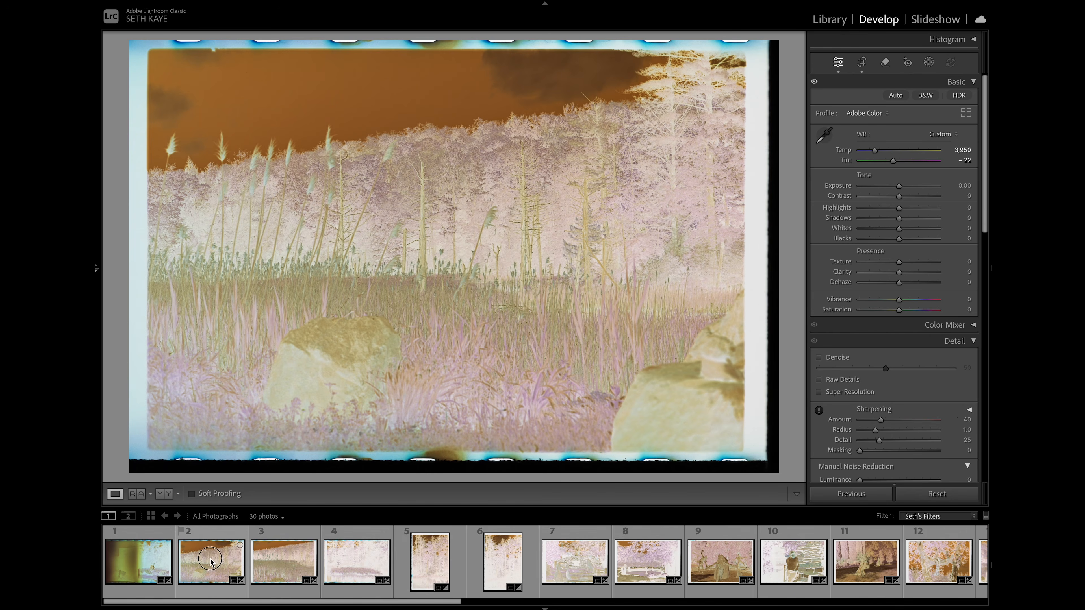
pyautogui.click(210, 561)
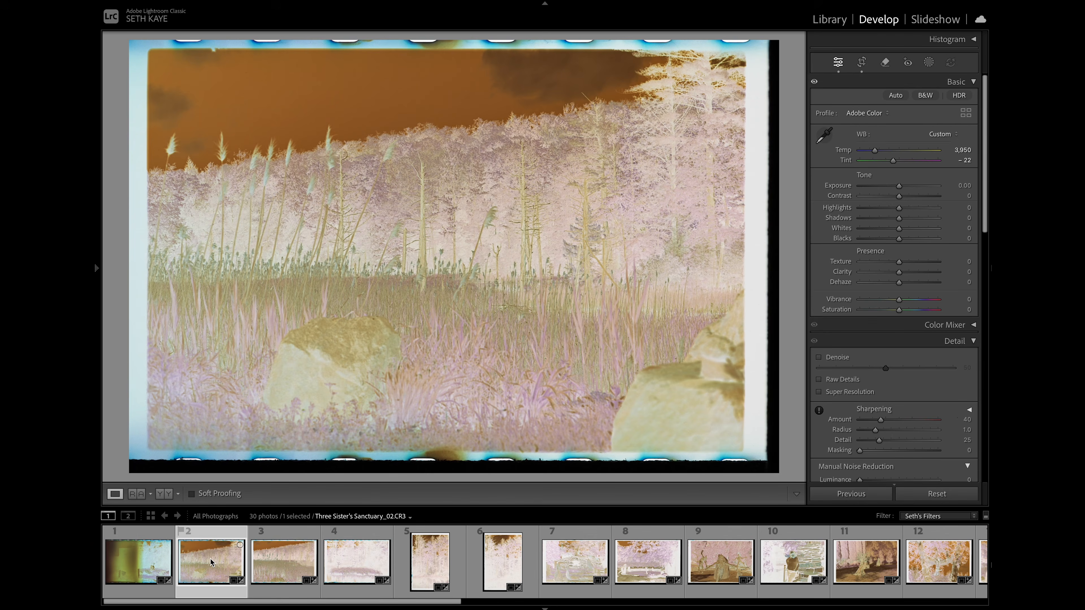
# - Tighten the crop of Three Sister's Sanctuary_02.CR3 to the image area, excluding the film border and sprocket holes
pyautogui.click(861, 62)
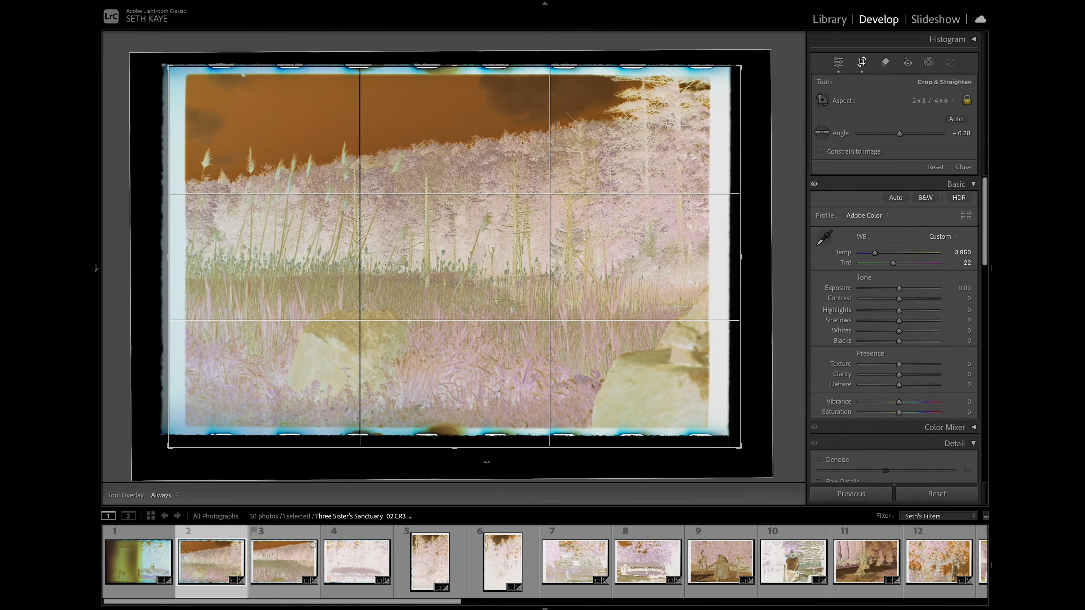
pyautogui.moveTo(455, 449); pyautogui.dragTo(454, 439)
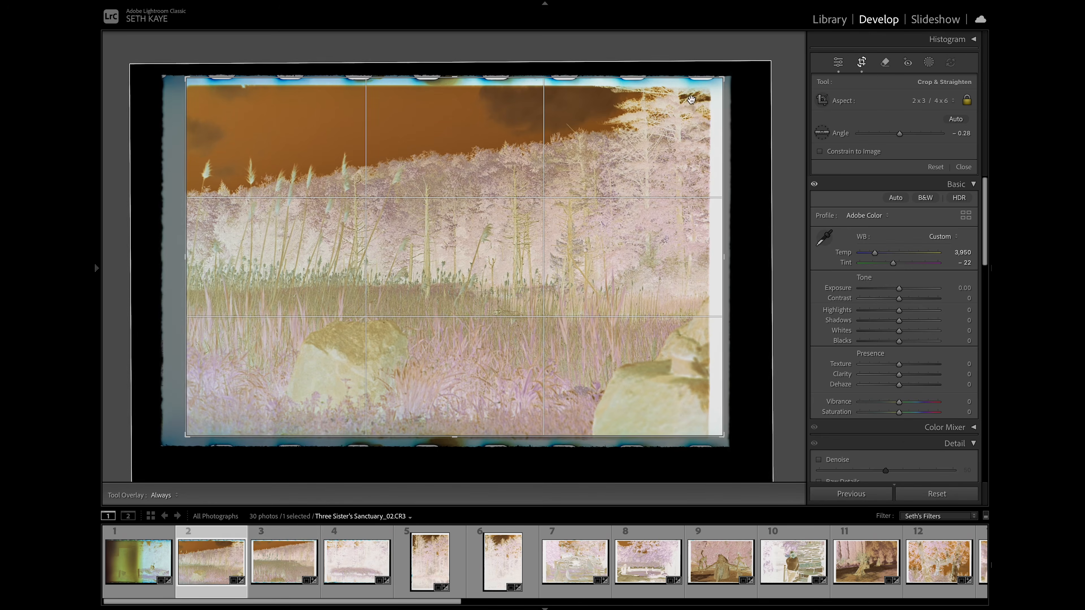
pyautogui.moveTo(709, 77); pyautogui.dragTo(719, 83)
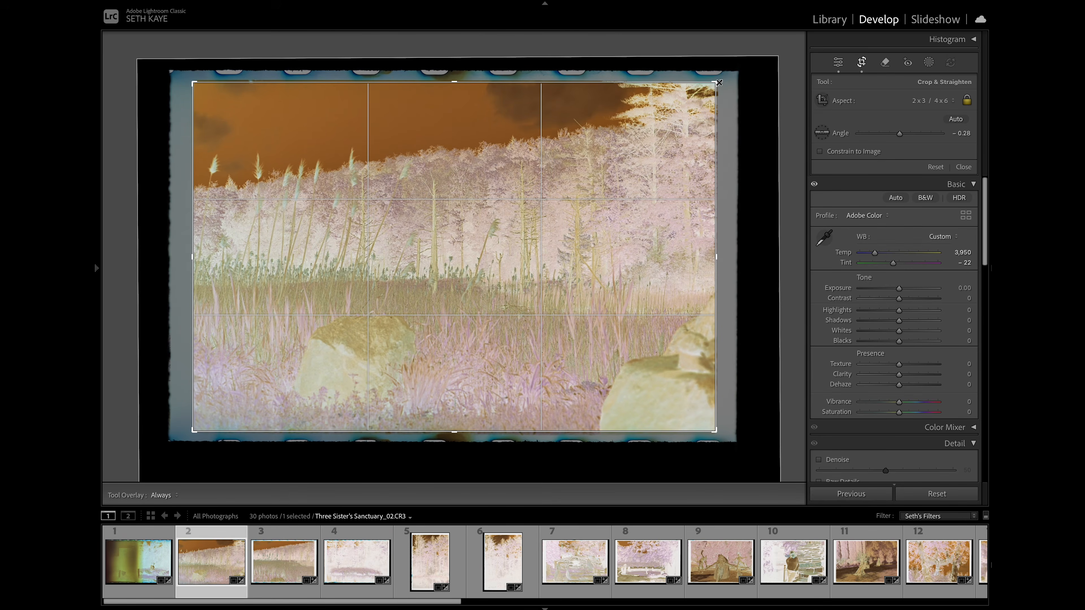
pyautogui.press('Return')
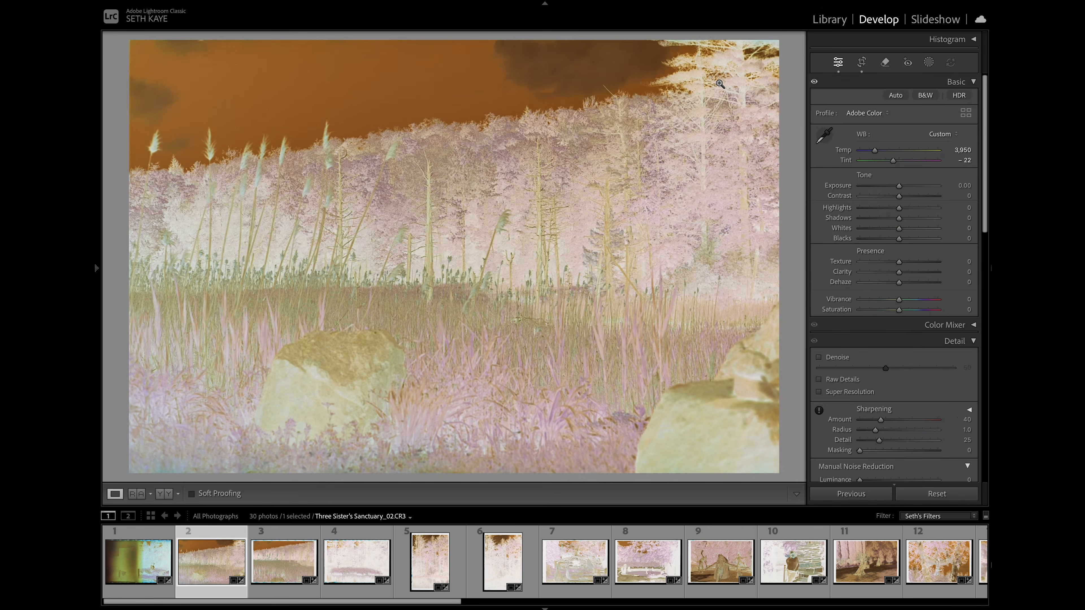
# - Crop Three Sister's Sanctuary_03.CR3 to its image area and trim the remaining sliver of border along the left edge of the photo
pyautogui.press('Right')
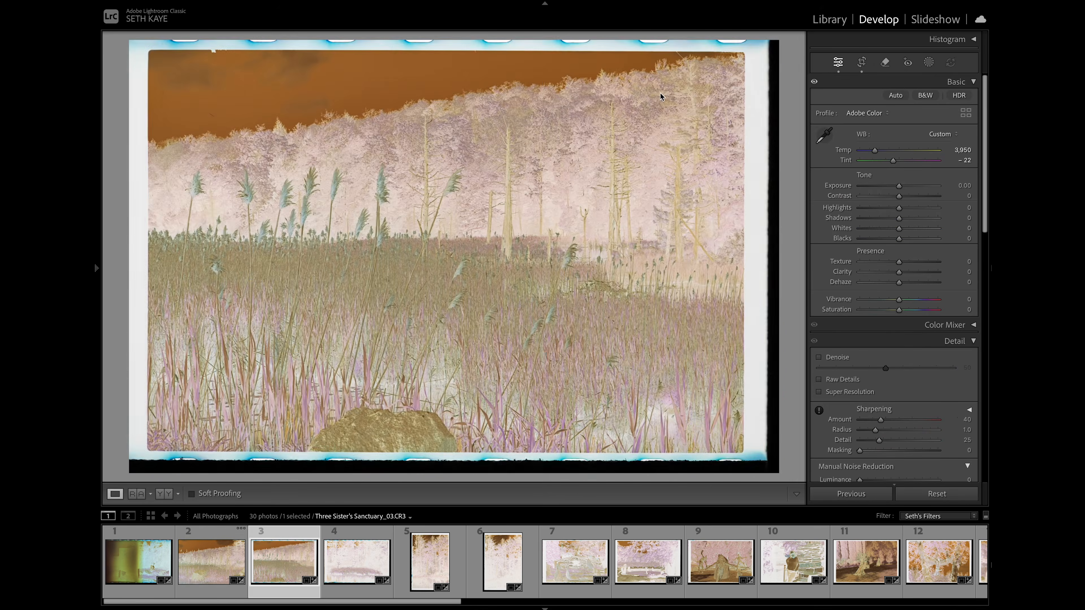
pyautogui.press('r')
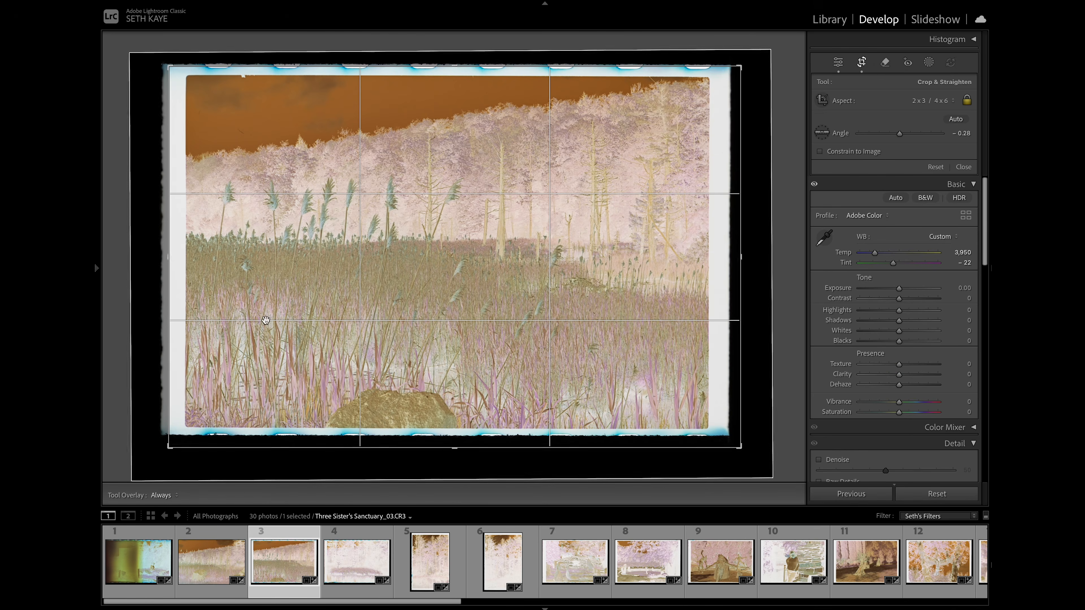
pyautogui.moveTo(166, 255); pyautogui.dragTo(174, 255)
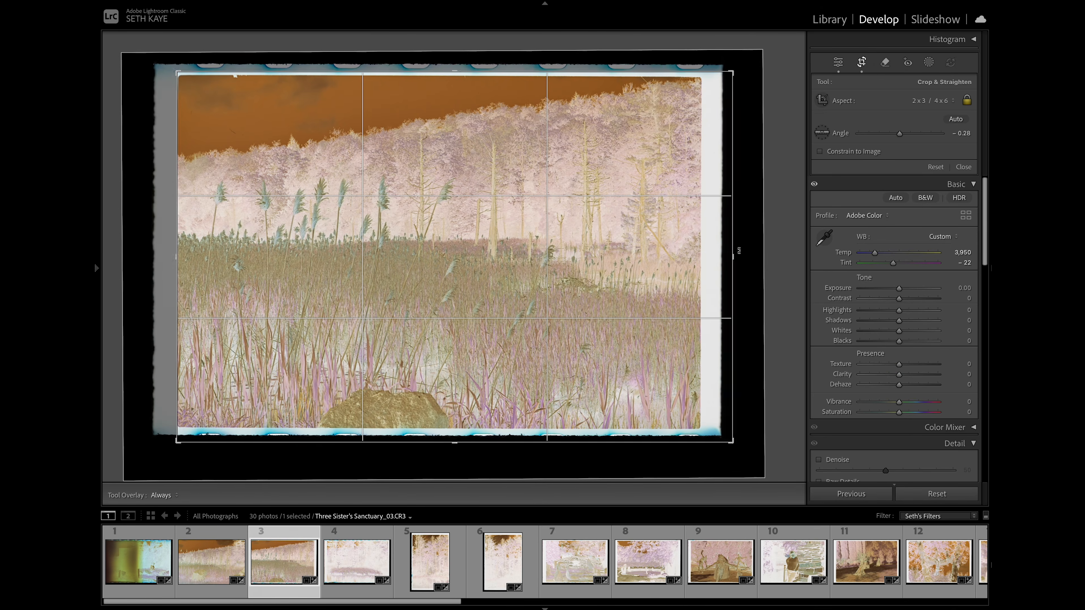
pyautogui.moveTo(733, 257); pyautogui.dragTo(720, 256)
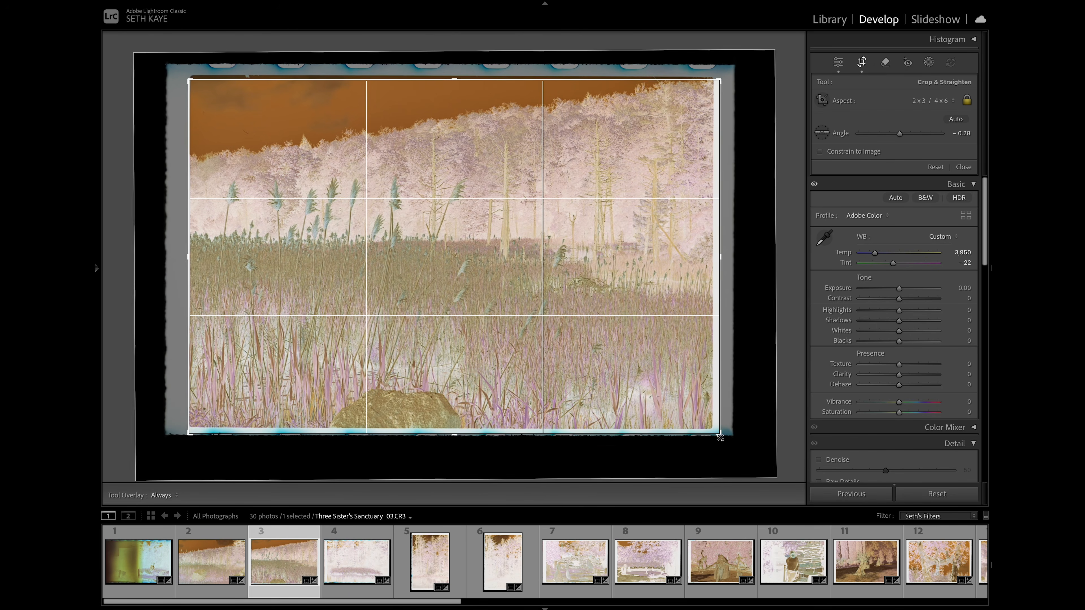
pyautogui.moveTo(720, 434); pyautogui.dragTo(717, 433)
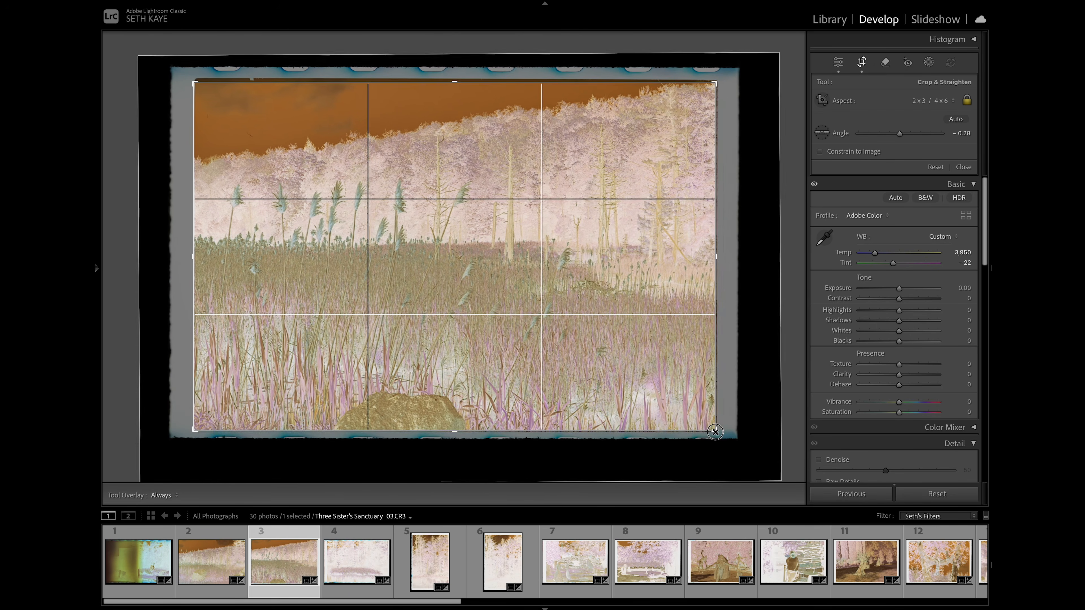
pyautogui.press('Return')
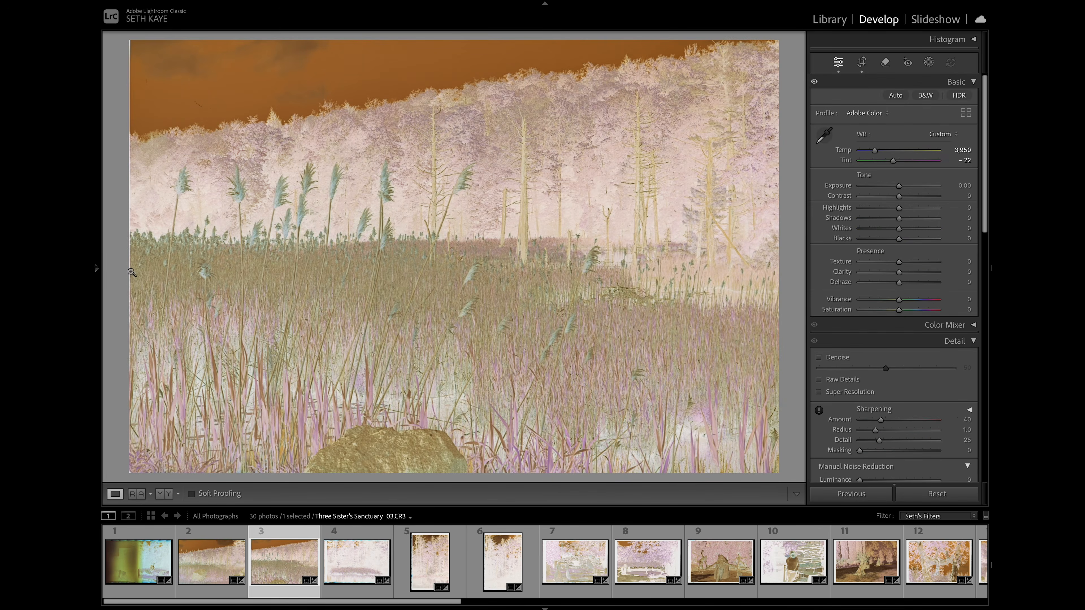
pyautogui.press('r')
pyautogui.moveTo(193, 256); pyautogui.dragTo(194, 256)
pyautogui.press('r')
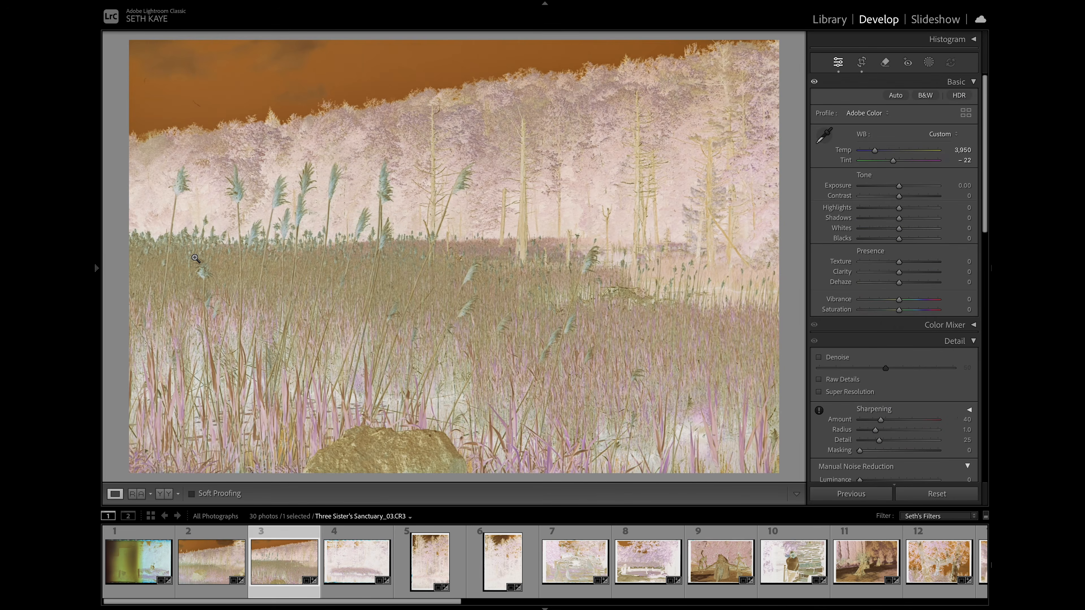
# - Crop Three Sister's Sanctuary_04.CR3 to just inside the film border on every side
pyautogui.click(360, 557)
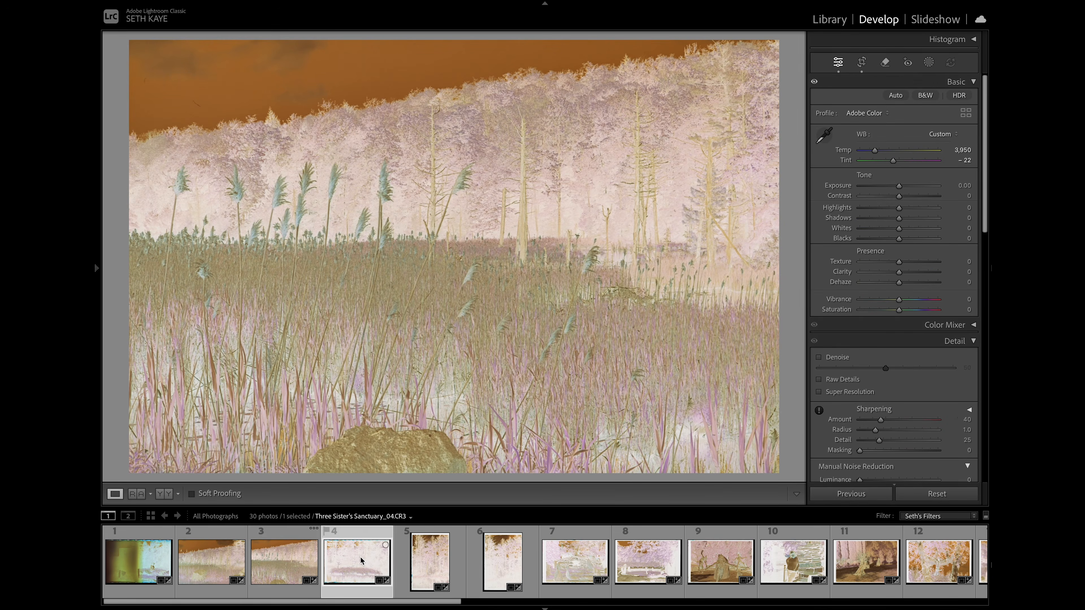
pyautogui.press('r')
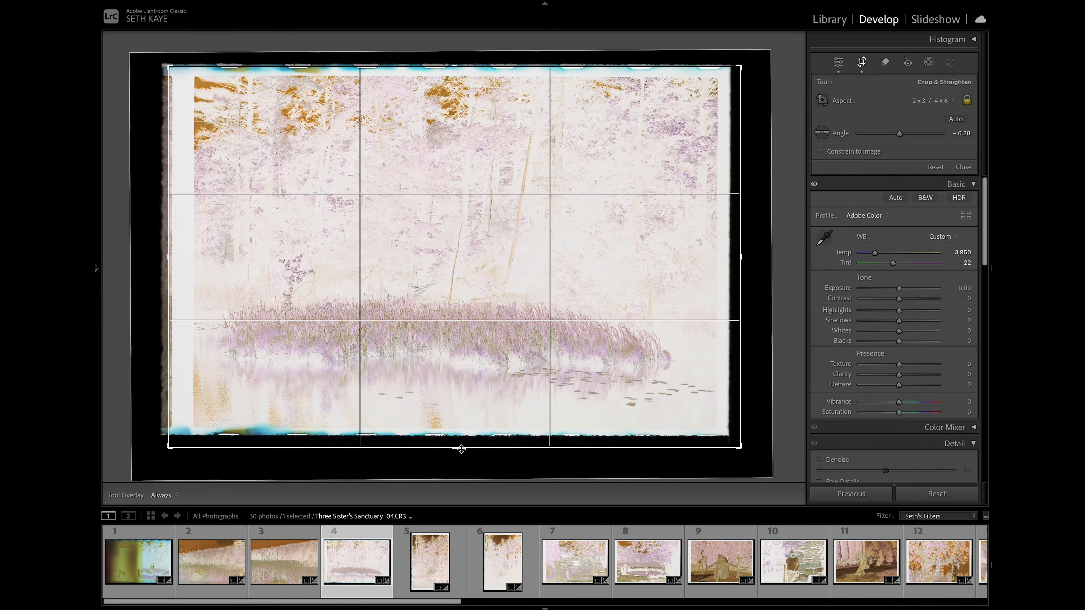
pyautogui.moveTo(453, 449); pyautogui.dragTo(454, 440)
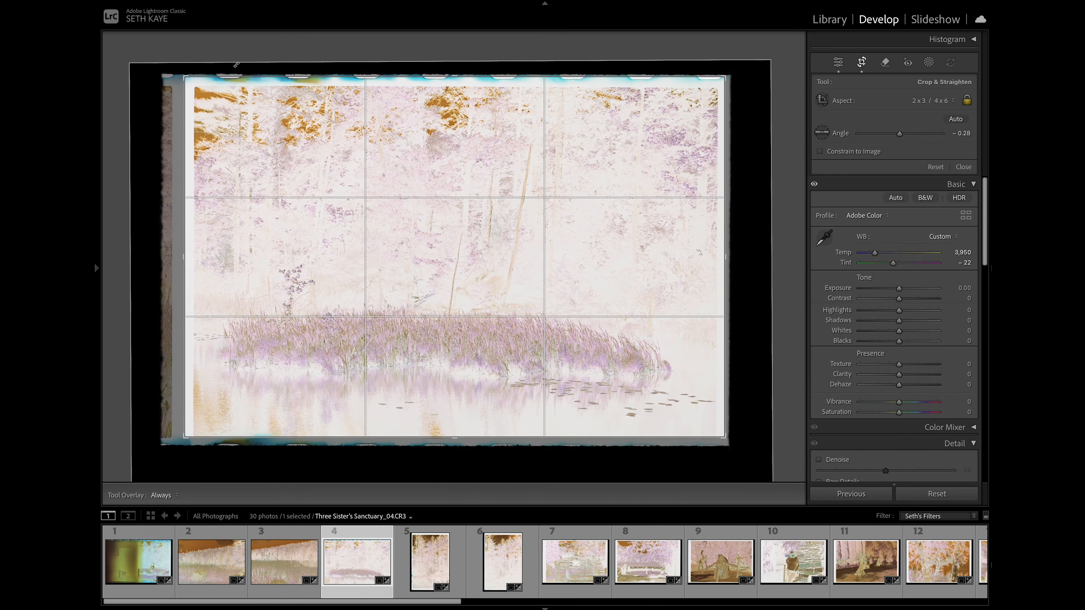
pyautogui.moveTo(184, 76); pyautogui.dragTo(191, 78)
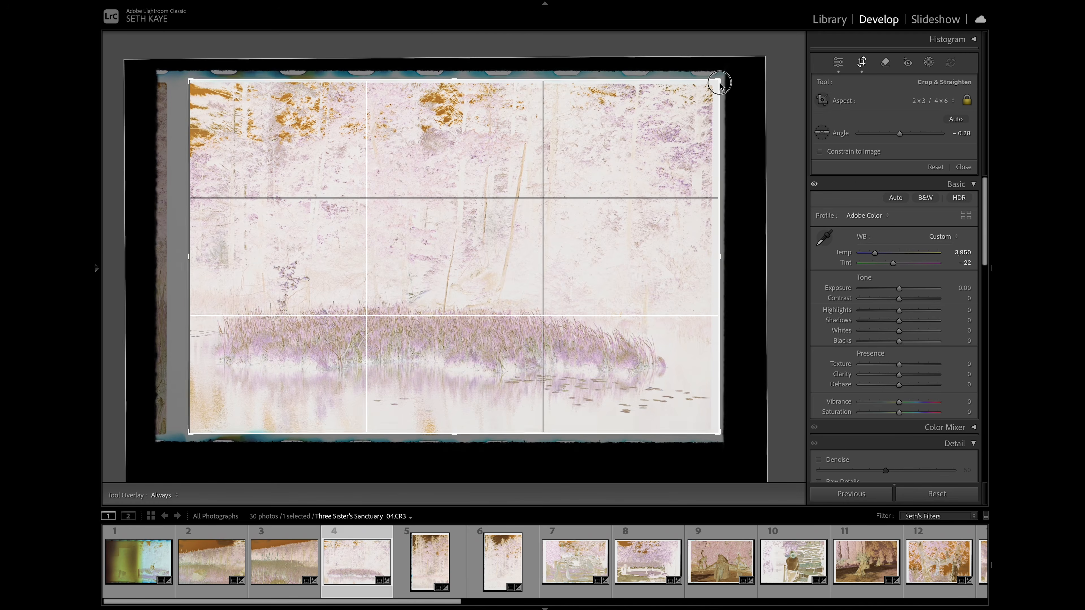
pyautogui.moveTo(718, 81); pyautogui.dragTo(717, 87)
pyautogui.press('Return')
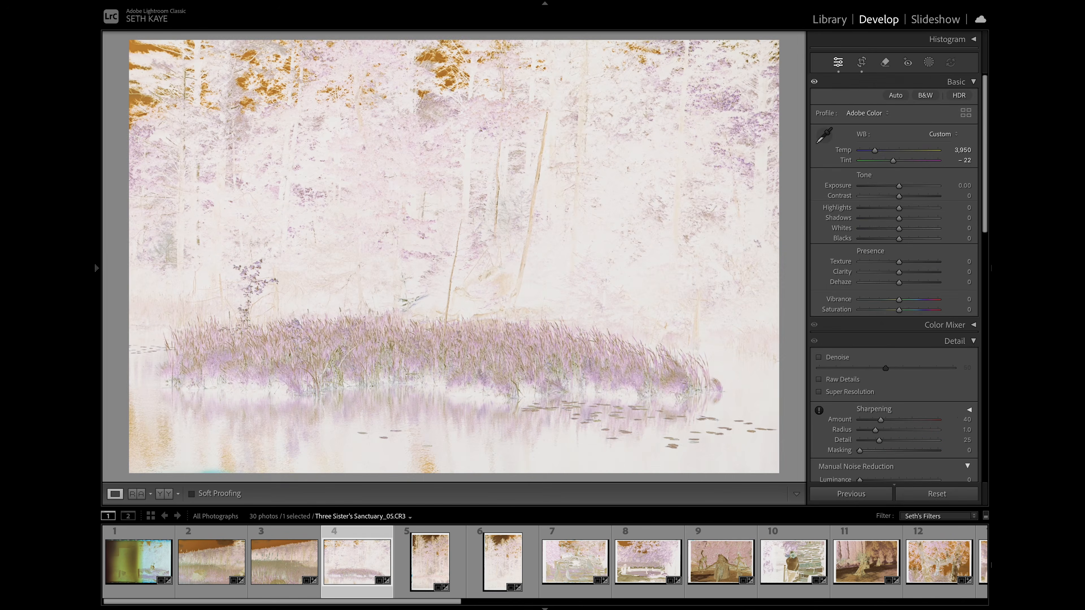
# - Crop Three Sister's Sanctuary_05.CR3 to its image area, excluding the film border on every side
pyautogui.click(419, 562)
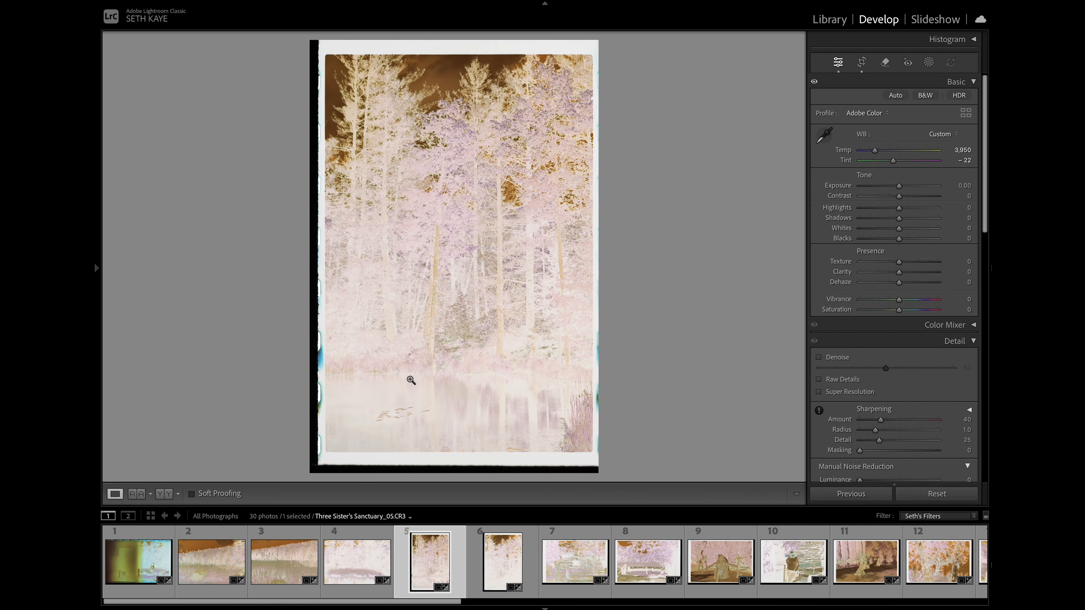
pyautogui.press('r')
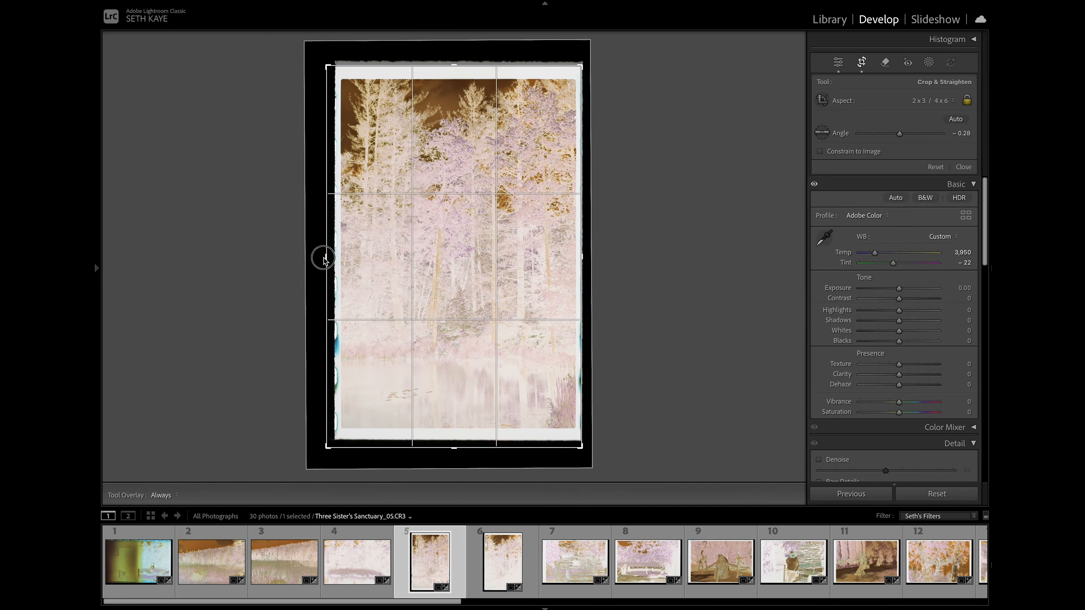
pyautogui.moveTo(325, 259); pyautogui.dragTo(331, 259)
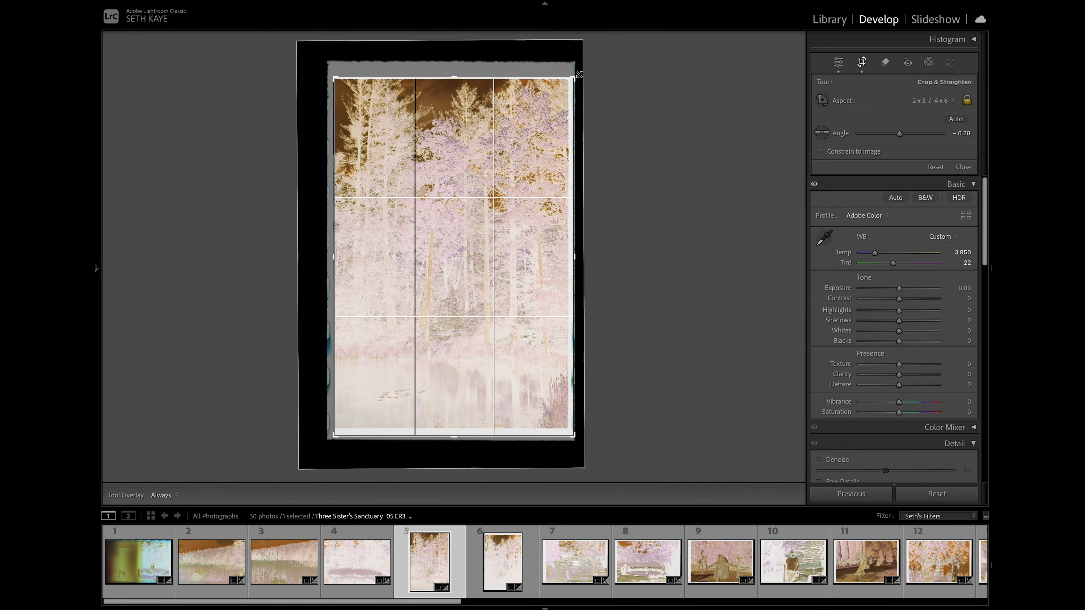
pyautogui.moveTo(577, 76); pyautogui.dragTo(576, 77)
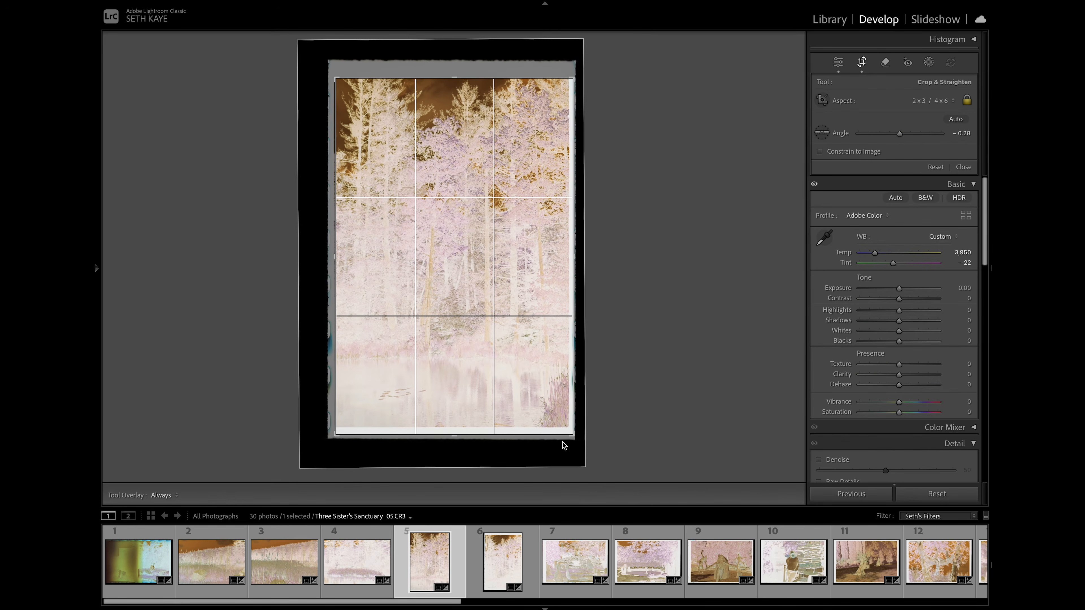
pyautogui.moveTo(572, 433); pyautogui.dragTo(567, 431)
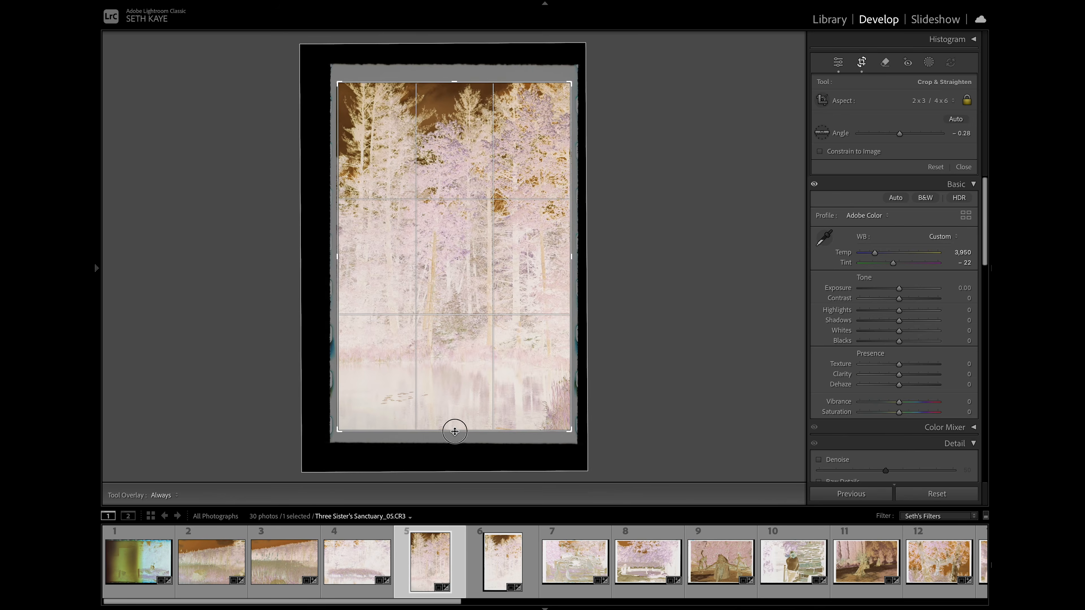
pyautogui.press('Return')
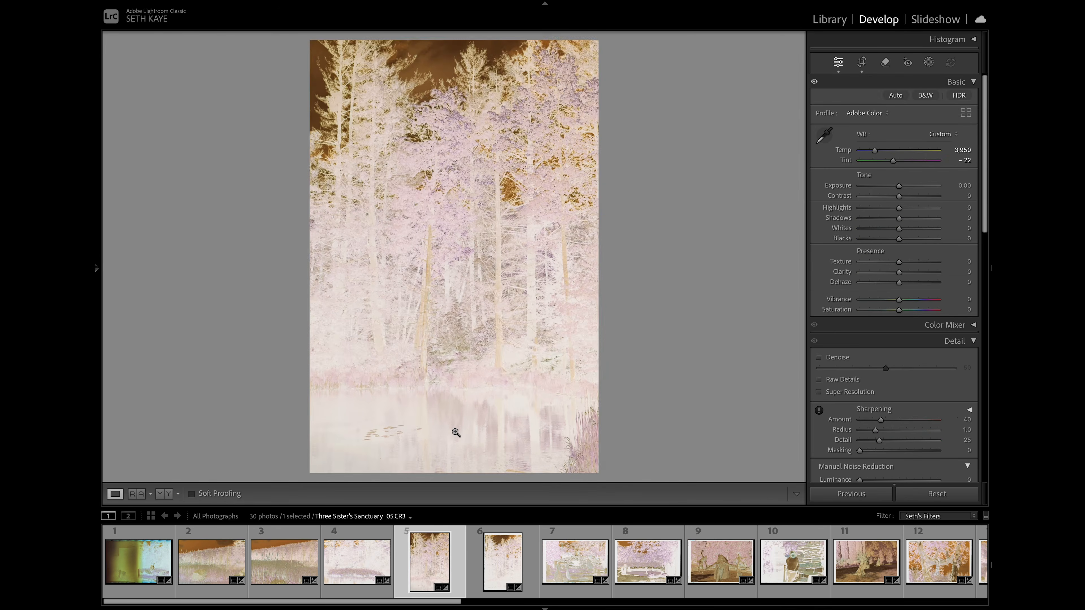
# - Crop Three Sister's Sanctuary_06.CR3 to just inside the film border and reposition the image within the crop
pyautogui.press('Right')
pyautogui.press('r')
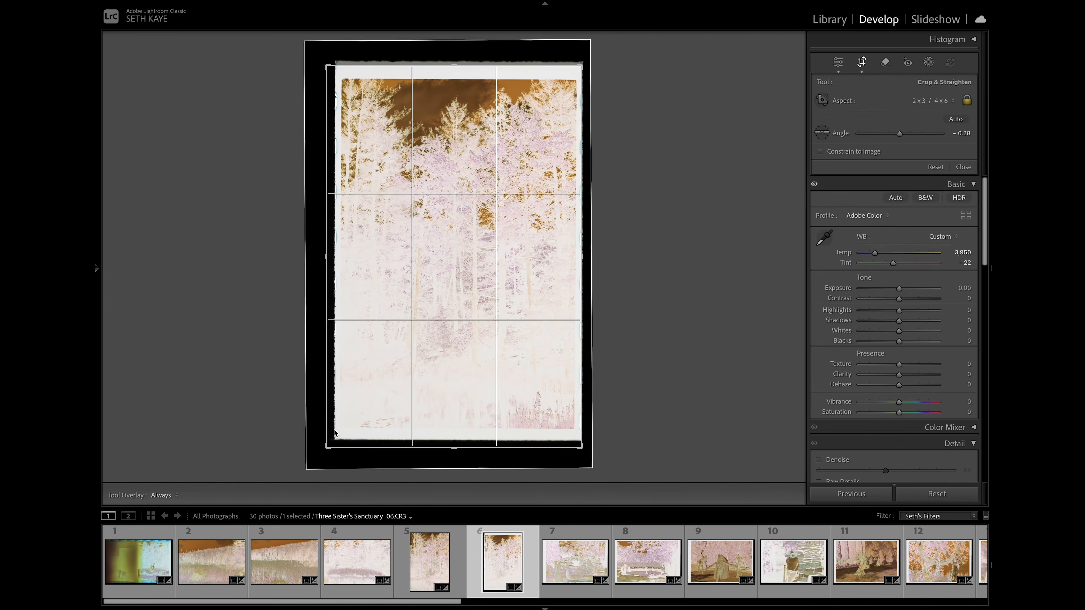
pyautogui.moveTo(330, 443); pyautogui.dragTo(334, 439)
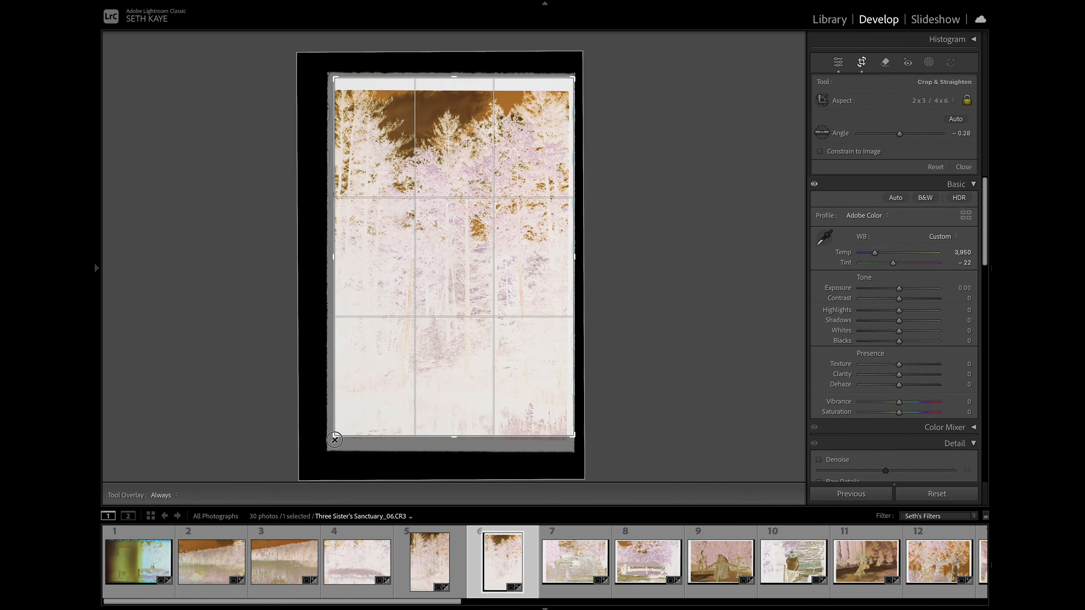
pyautogui.moveTo(574, 79); pyautogui.dragTo(571, 83)
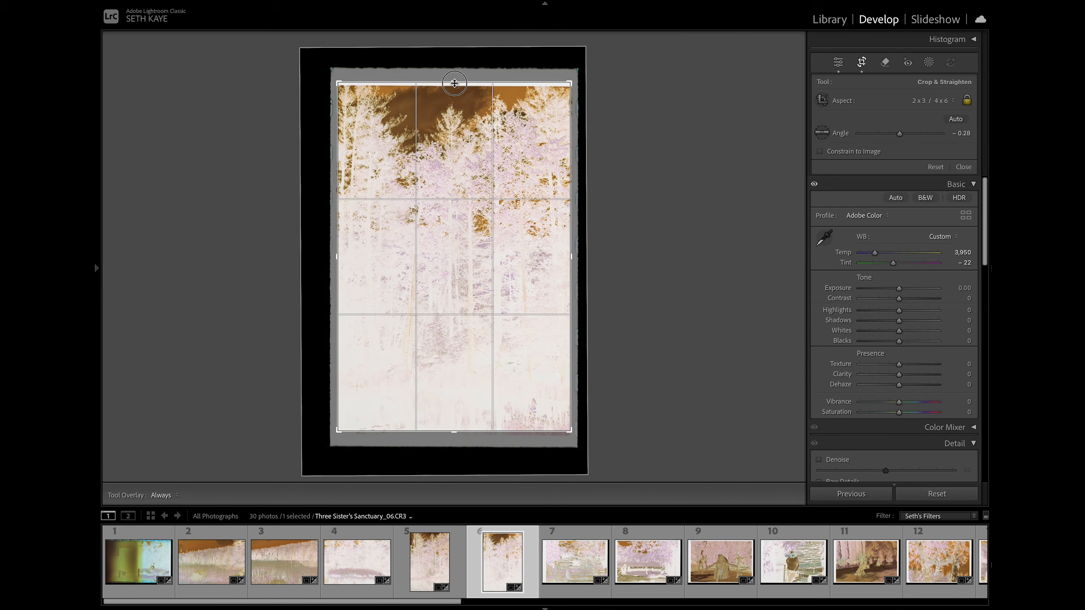
pyautogui.press('Return')
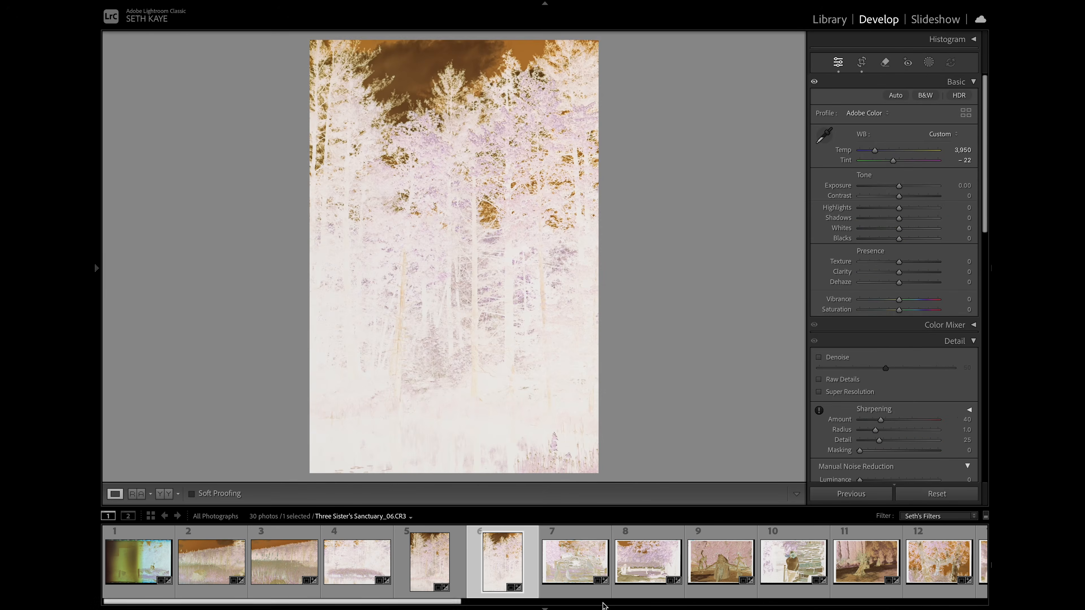
# - Crop Three Sister's Sanctuary_07.CR3 to exclude the film border along the photo's left, upper and lower edges
pyautogui.click(579, 562)
pyautogui.press('r')
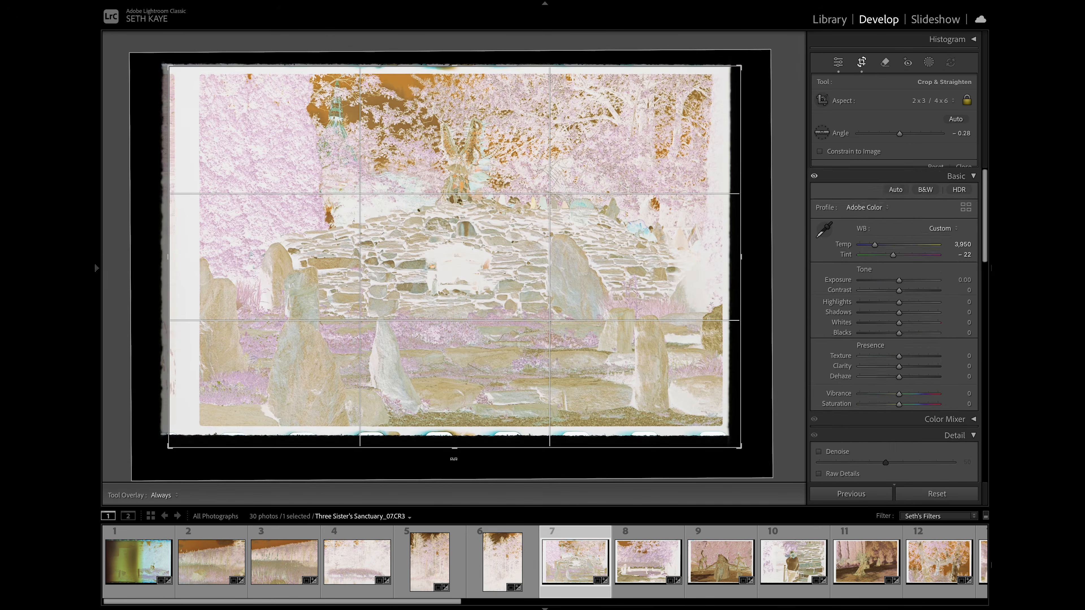
pyautogui.moveTo(453, 448); pyautogui.dragTo(450, 437)
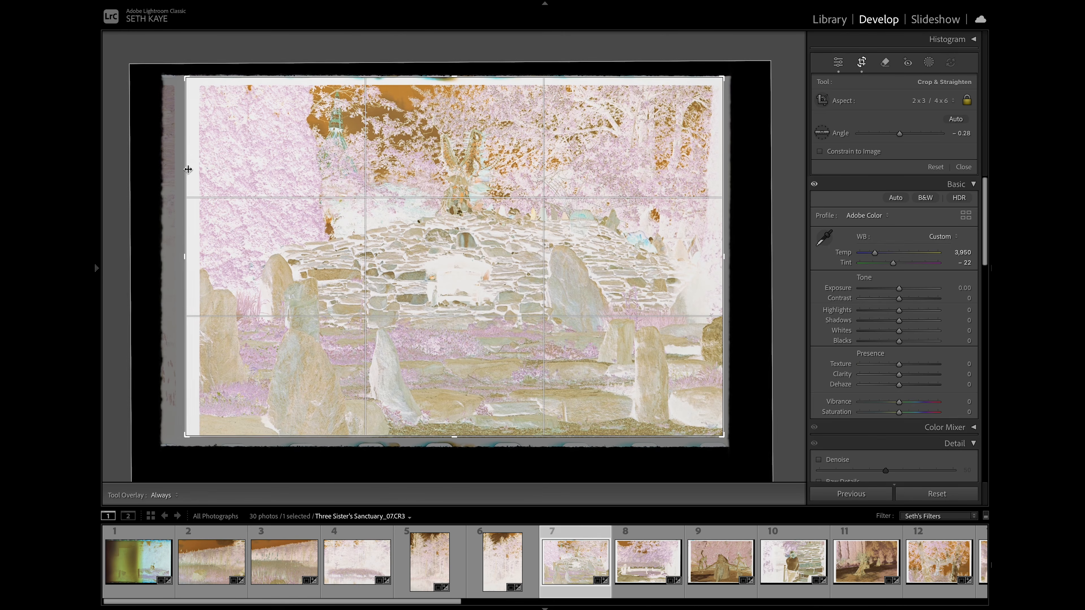
pyautogui.moveTo(186, 76); pyautogui.dragTo(192, 81)
pyautogui.moveTo(291, 126); pyautogui.dragTo(289, 125)
pyautogui.press('Return')
pyautogui.press('r')
pyautogui.press('r')
pyautogui.press('r')
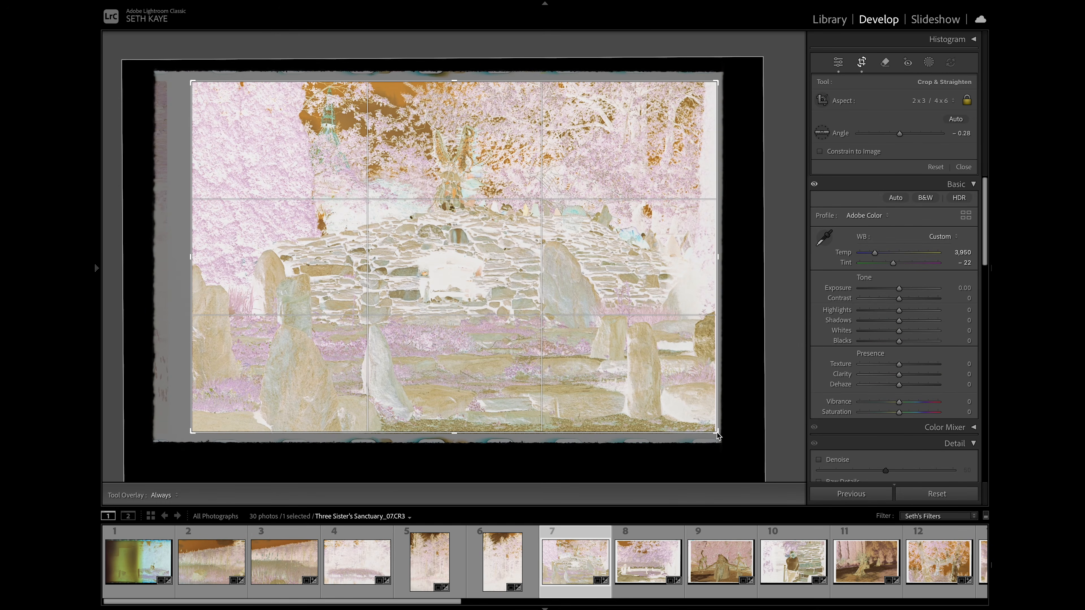
pyautogui.click(716, 432)
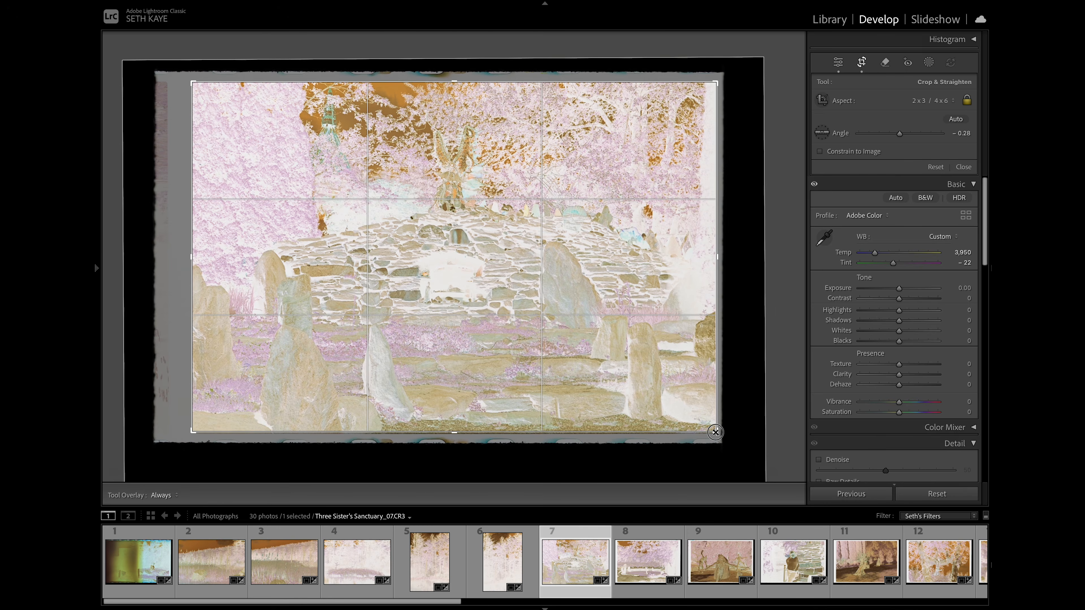
pyautogui.press('Return')
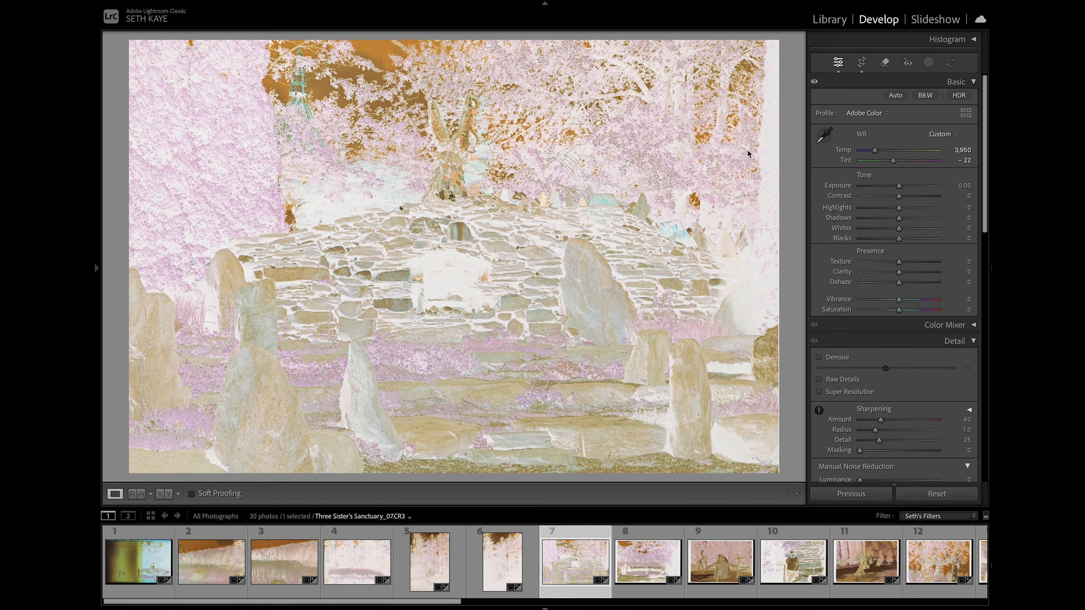
pyautogui.press('r')
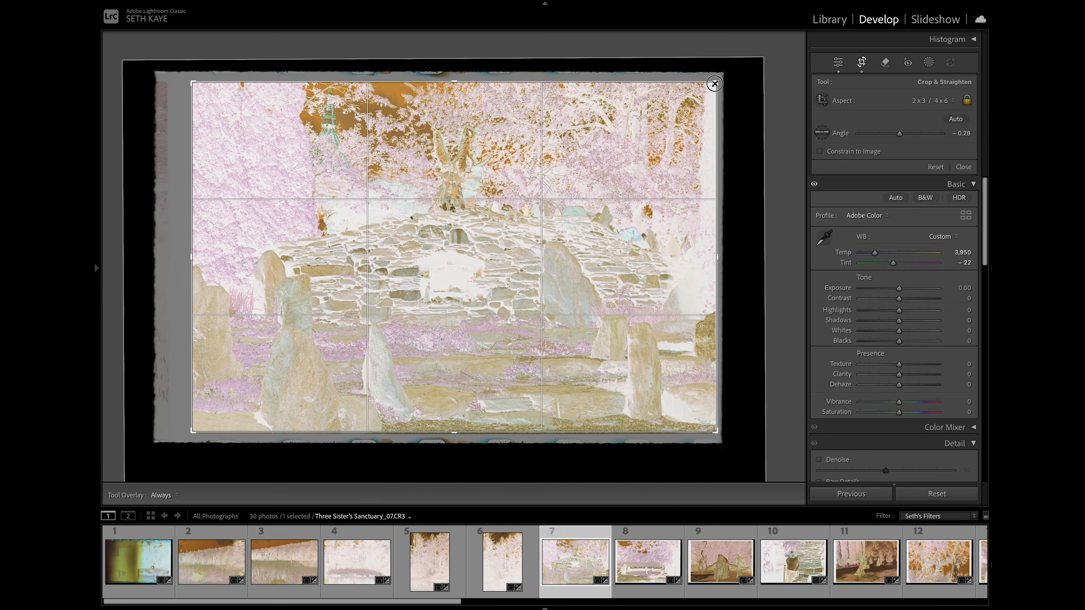
pyautogui.press('Return')
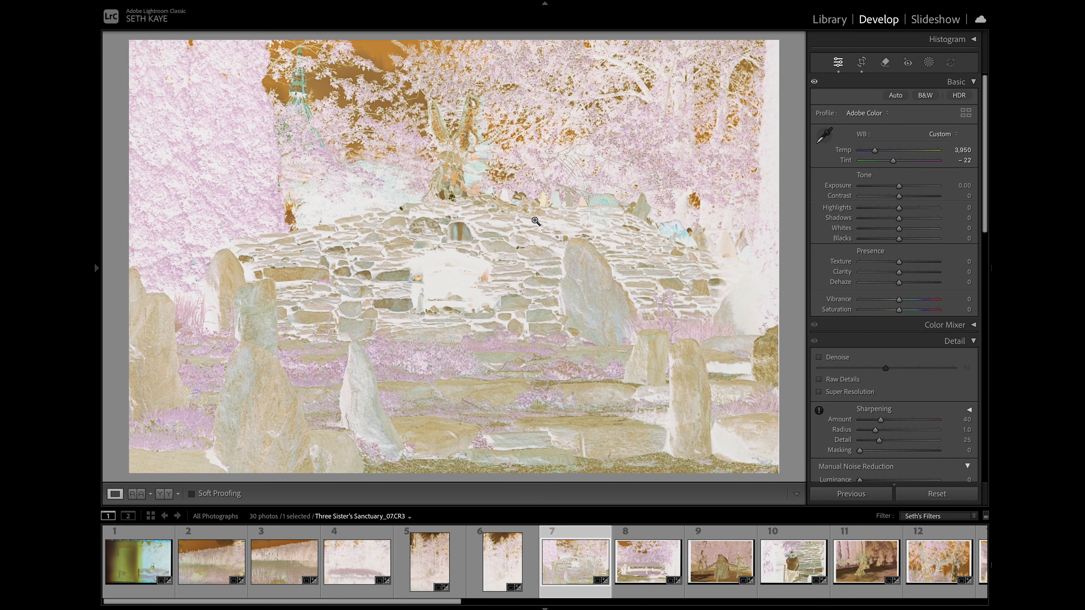
# - Crop Three Sister's Sanctuary_08.CR3 inside the film border, then widen the crop slightly towards the photo's upper-right corner
pyautogui.press('Right')
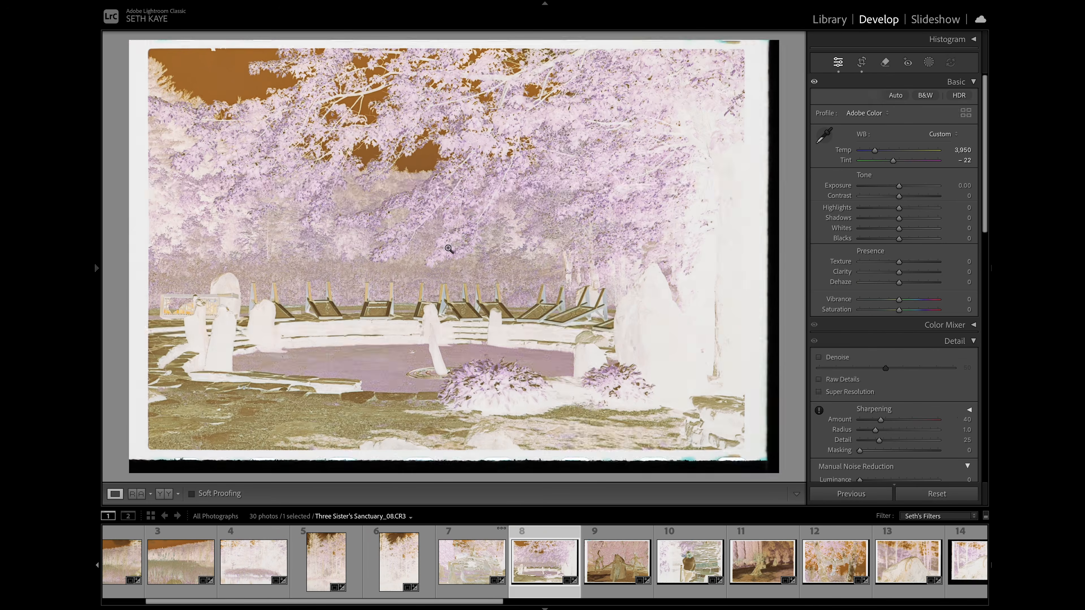
pyautogui.press('r')
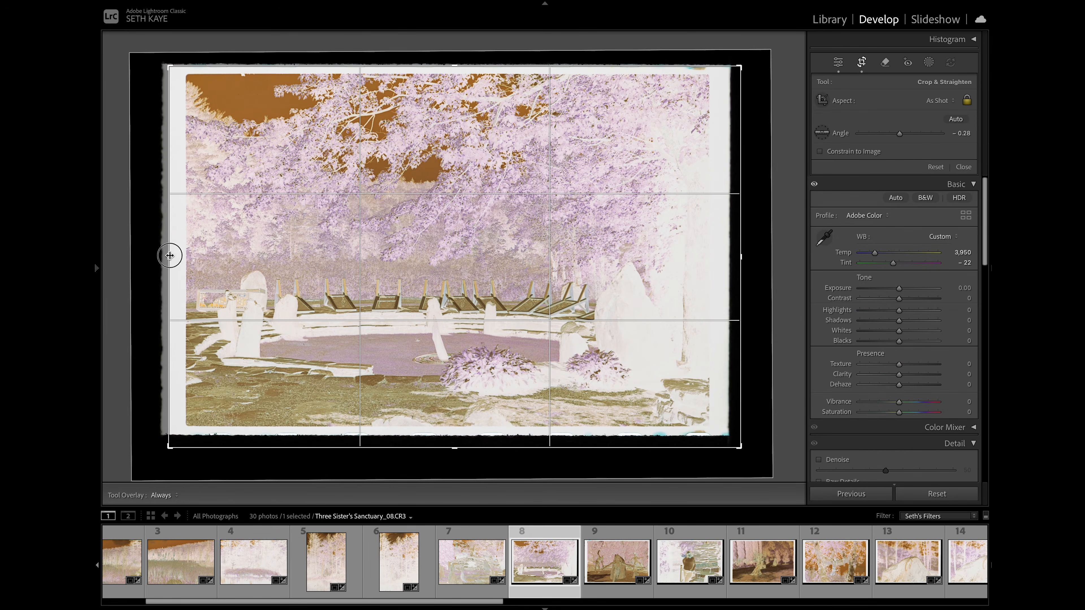
pyautogui.press('r')
pyautogui.press('r')
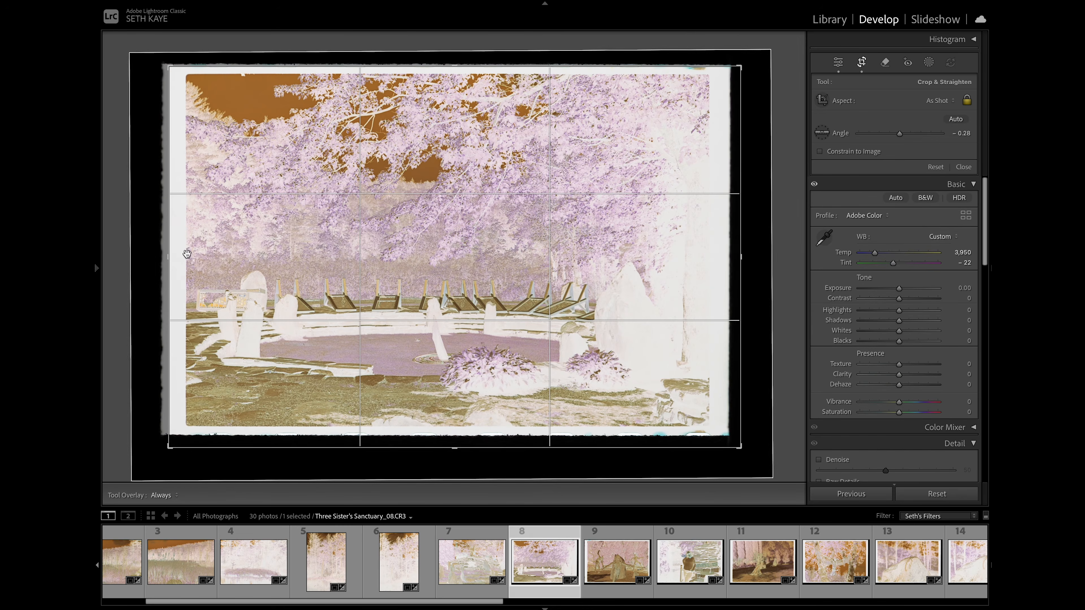
pyautogui.moveTo(167, 256); pyautogui.dragTo(177, 255)
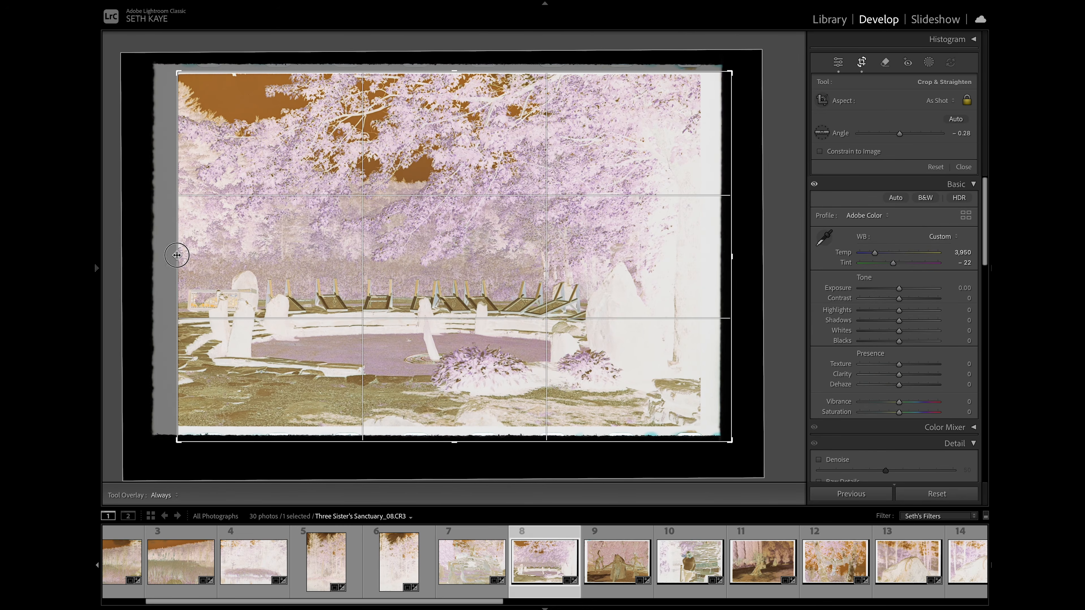
pyautogui.moveTo(732, 257); pyautogui.dragTo(701, 255)
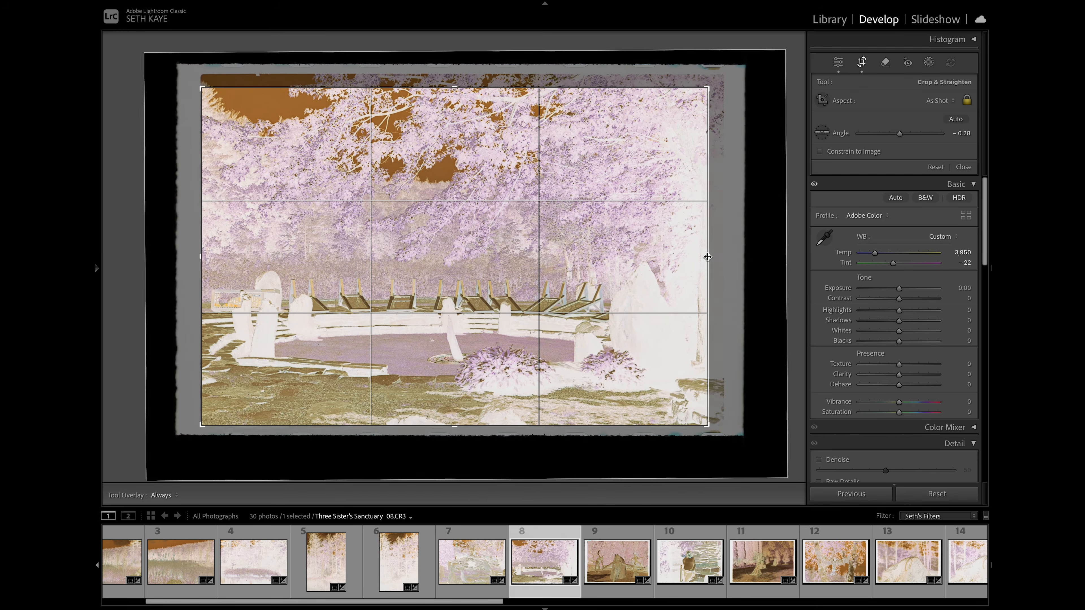
pyautogui.moveTo(707, 87); pyautogui.dragTo(719, 79)
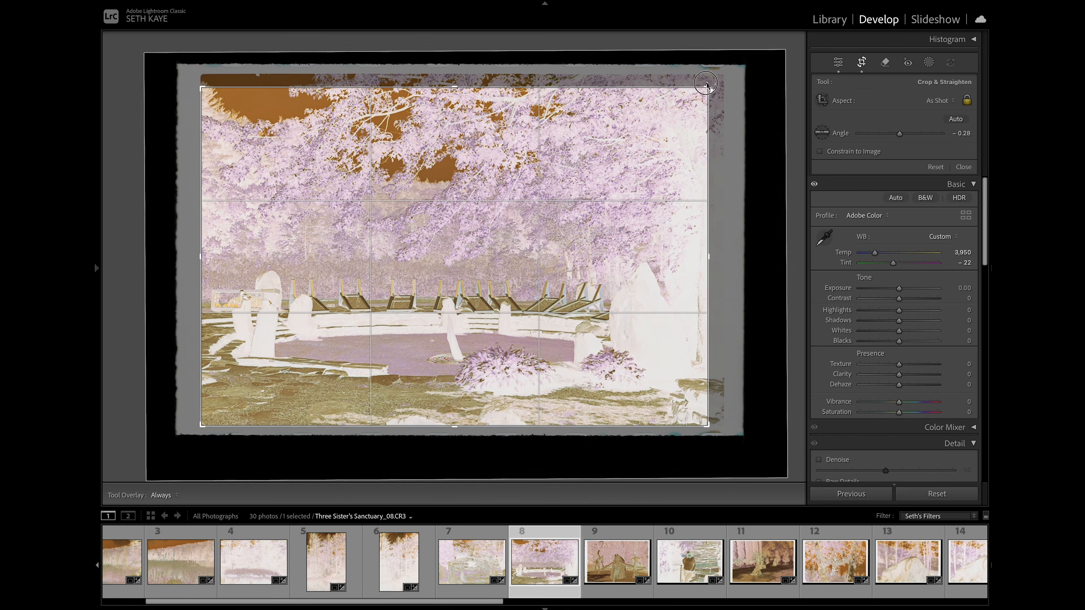
pyautogui.press('Return')
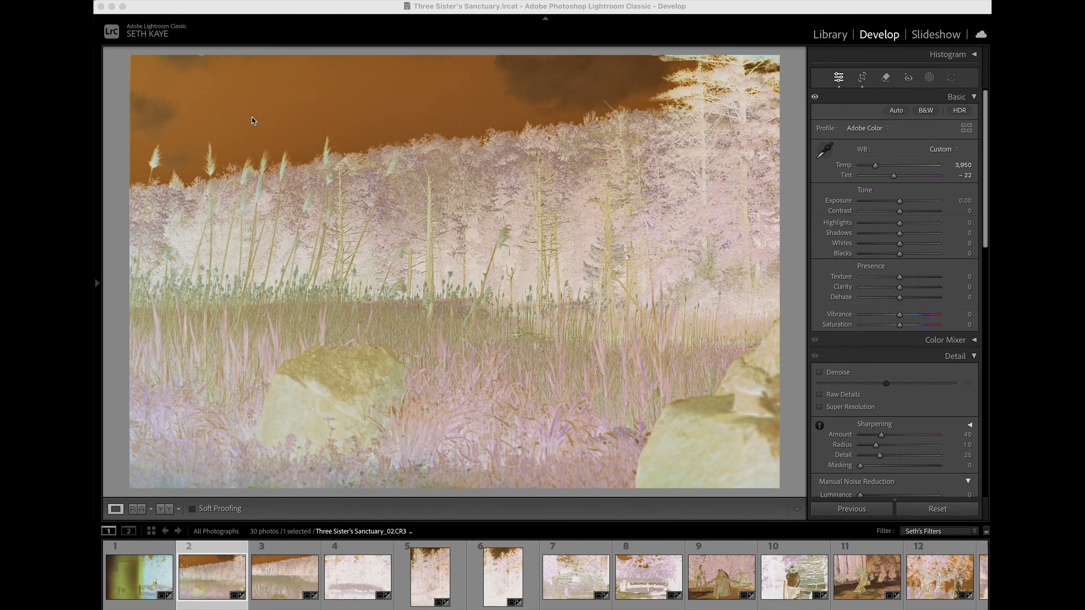
# - Open the Negative Lab Pro plug-in for Three Sister's Sanctuary_02.CR3
pyautogui.click(202, 79)
pyautogui.click(175, 0)
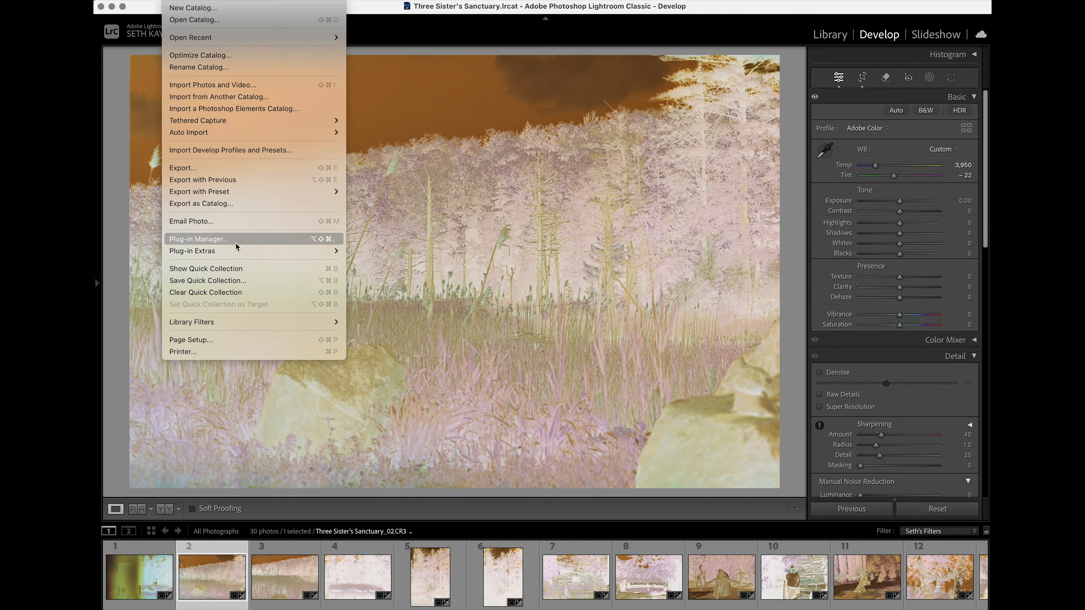
pyautogui.moveTo(238, 251)
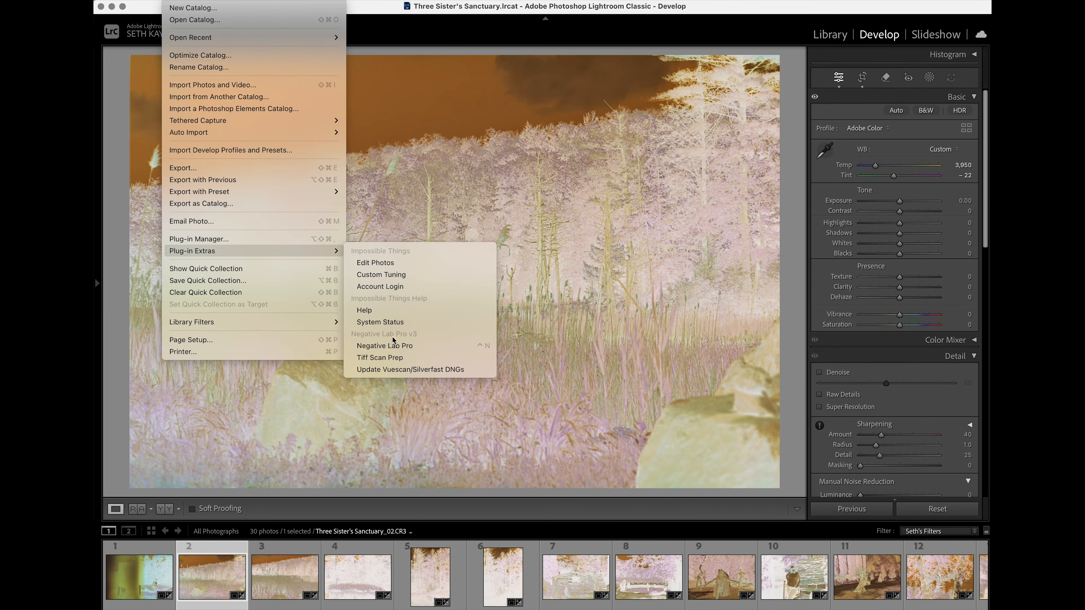
pyautogui.click(396, 345)
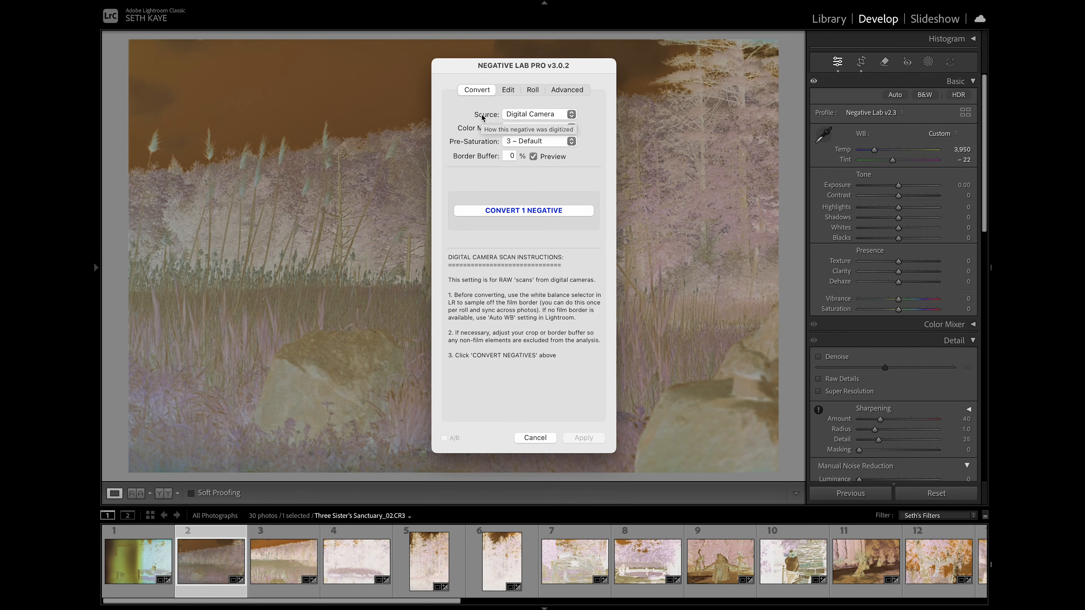
# - Convert the negative with Digital Camera as source and the Frontier color model, and move the plug-in dialog off the photo's centre
pyautogui.click(571, 118)
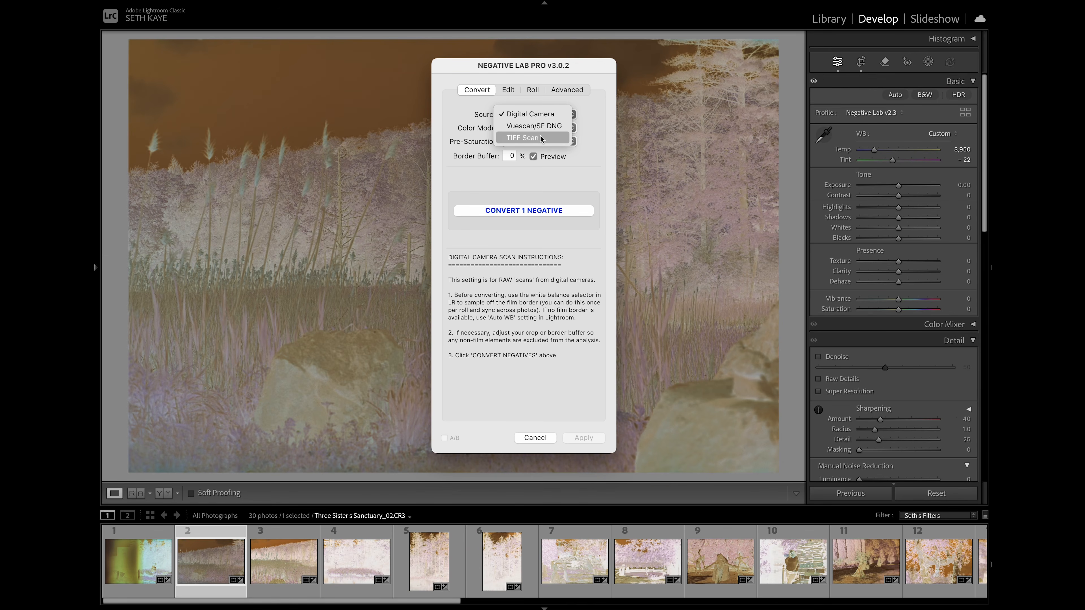
pyautogui.click(538, 112)
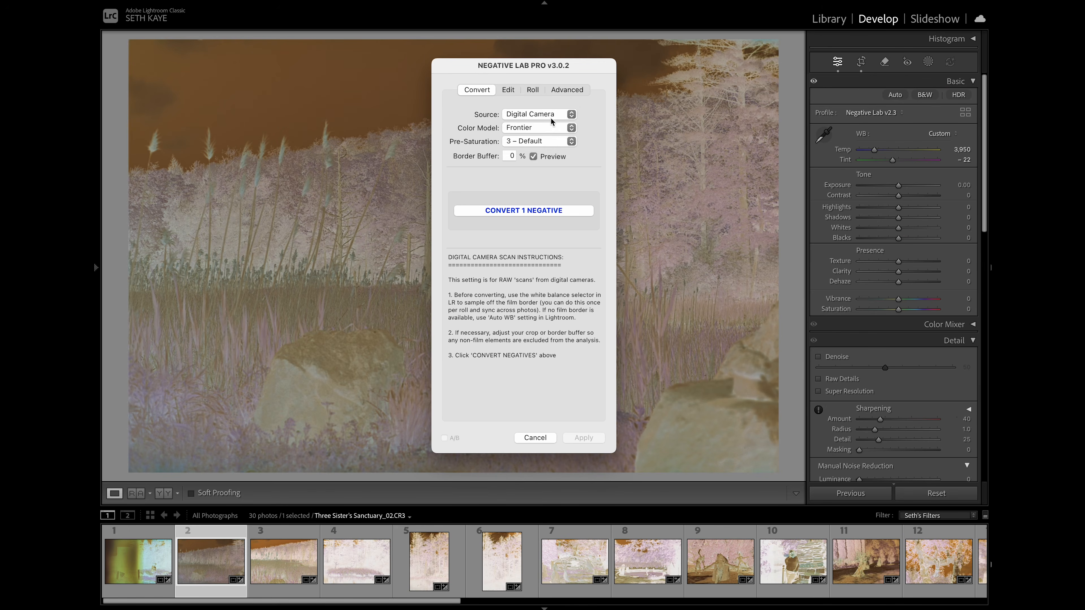
pyautogui.click(550, 128)
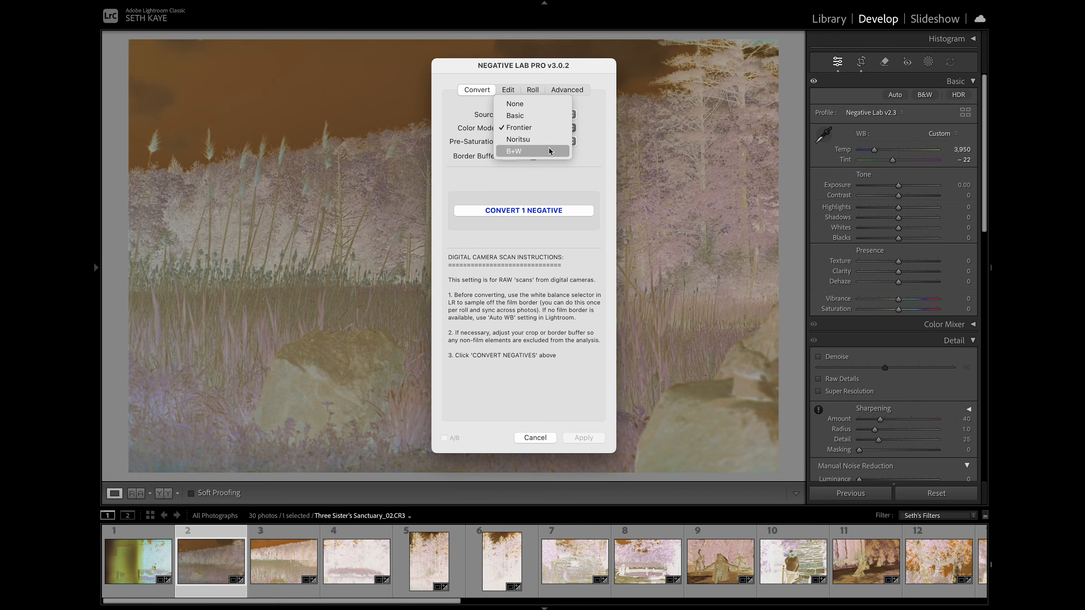
pyautogui.click(545, 128)
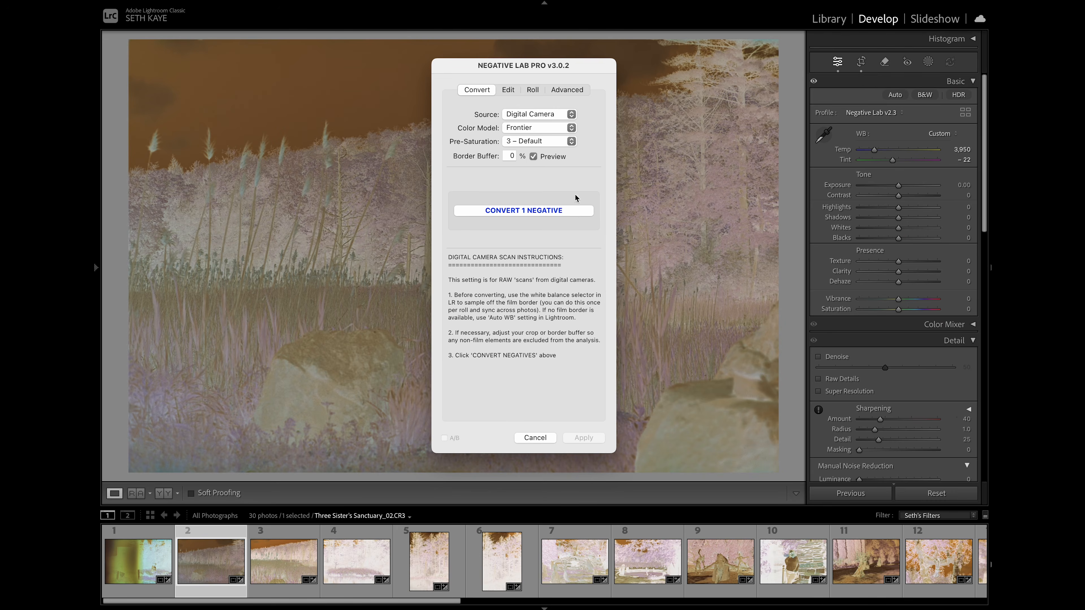
pyautogui.click(571, 210)
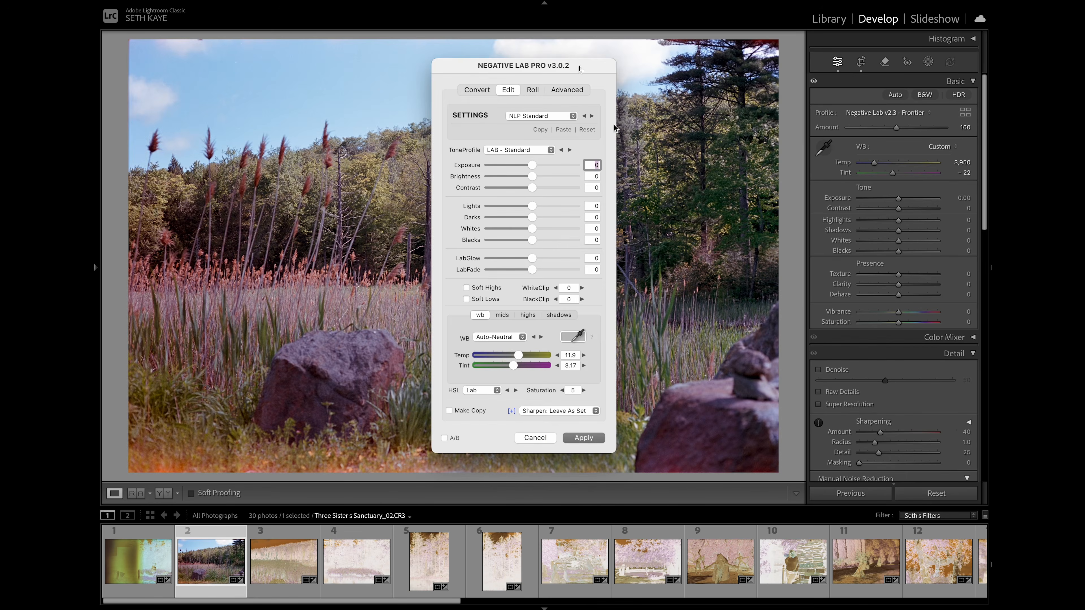
pyautogui.moveTo(577, 64); pyautogui.dragTo(866, 75)
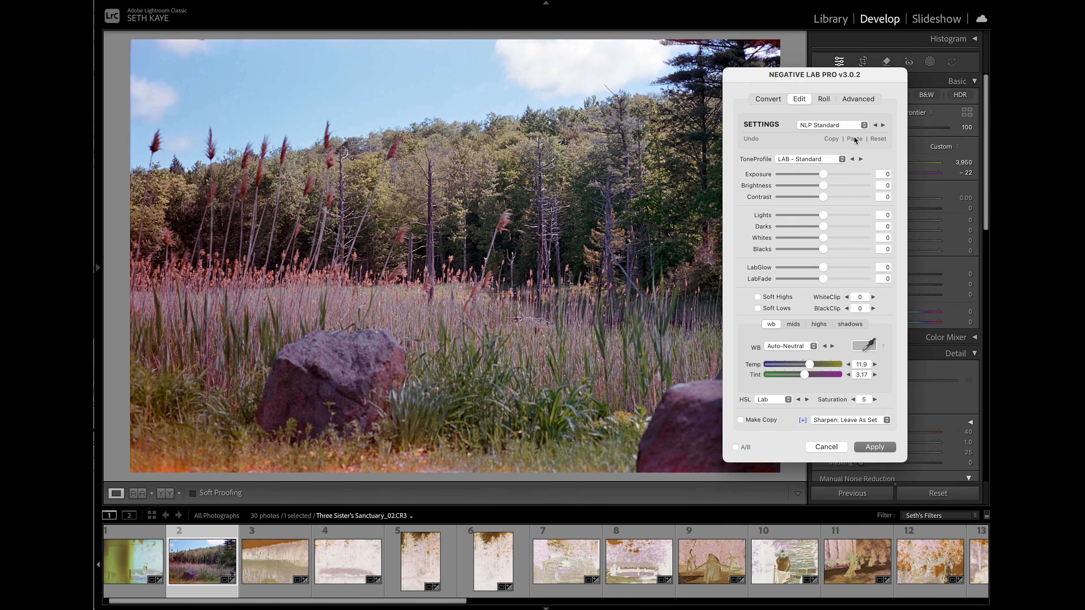
# - Look through the built-in Negative Lab Pro setting presets and keep NLP Standard
pyautogui.click(848, 124)
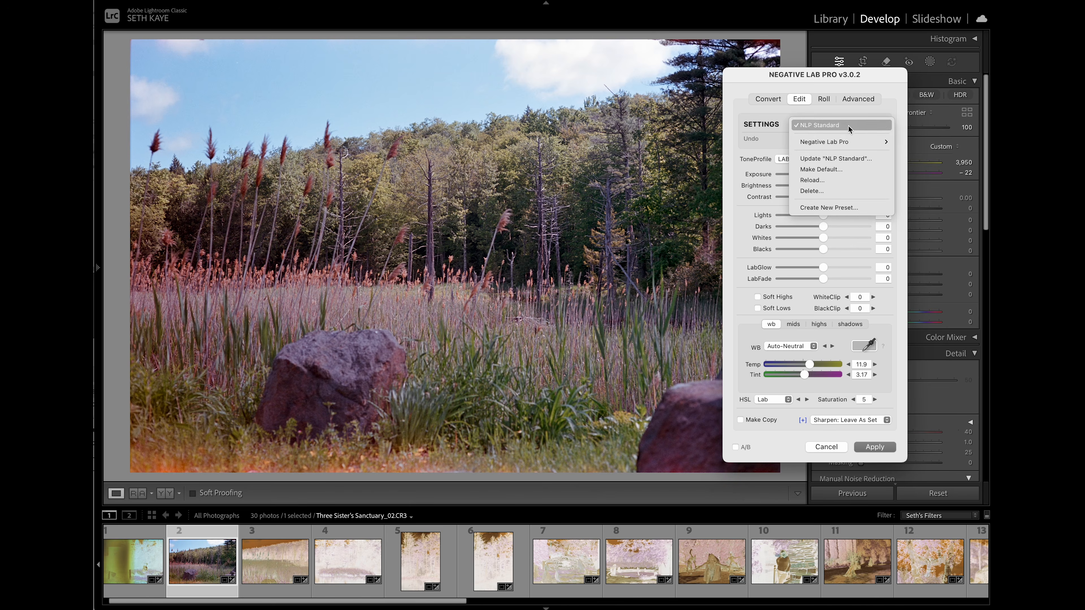
pyautogui.moveTo(850, 141)
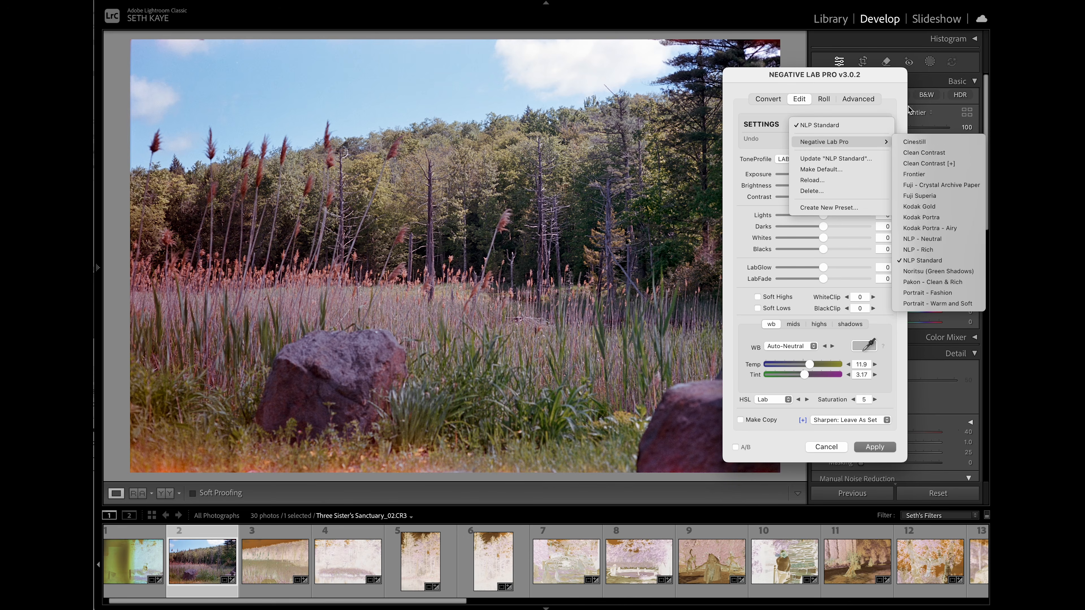
pyautogui.click(899, 102)
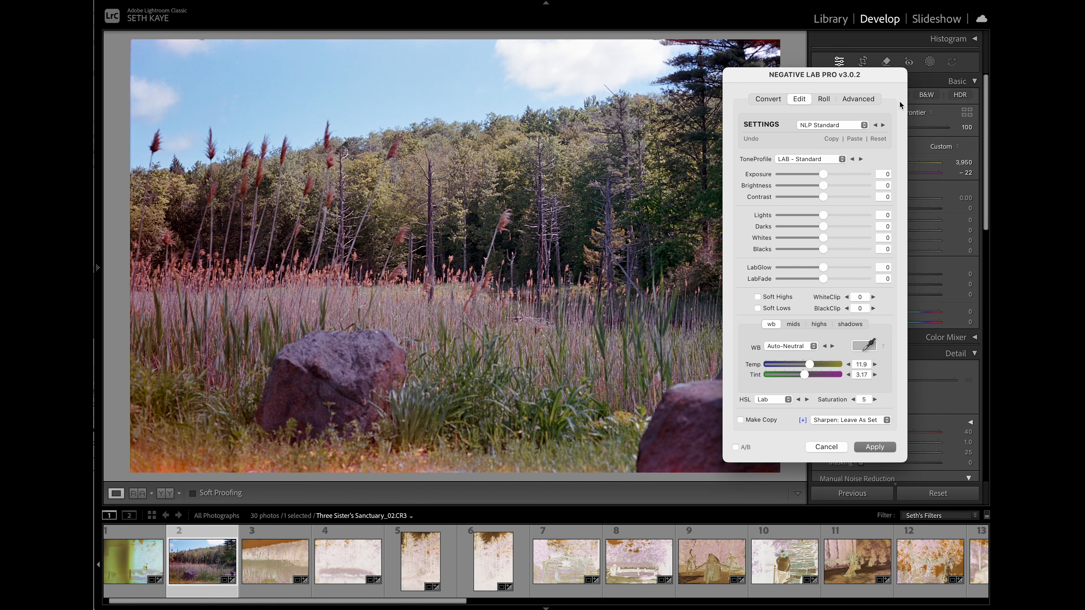
# - Preview the Noritsu (Green Shadows) and Portrait - Fashion presets, trying the LINEAR - Gamma tone profile on the latter and undoing it
pyautogui.click(882, 126)
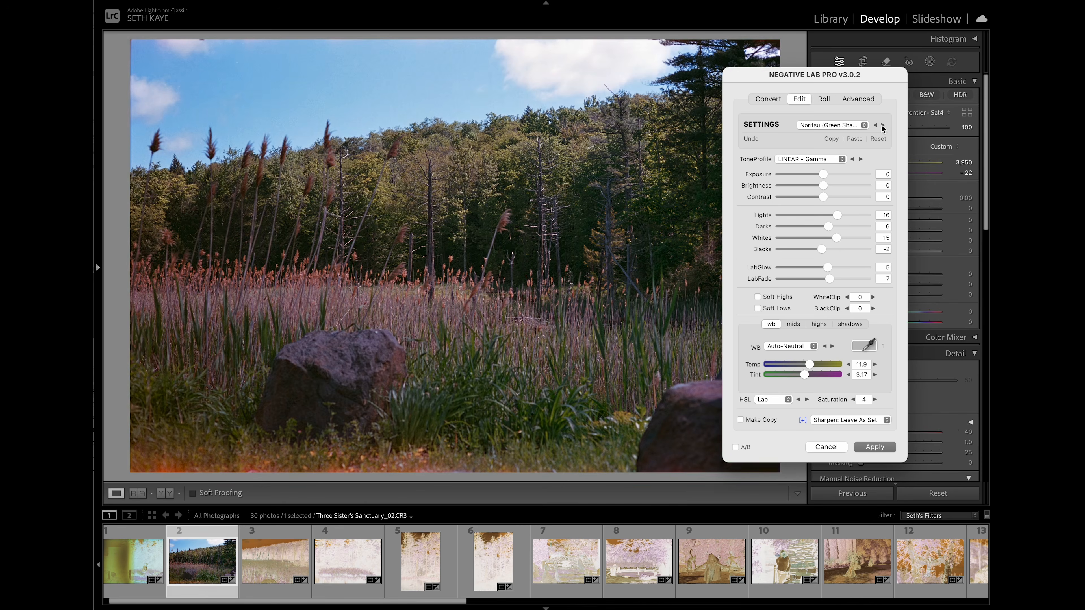
pyautogui.click(882, 126)
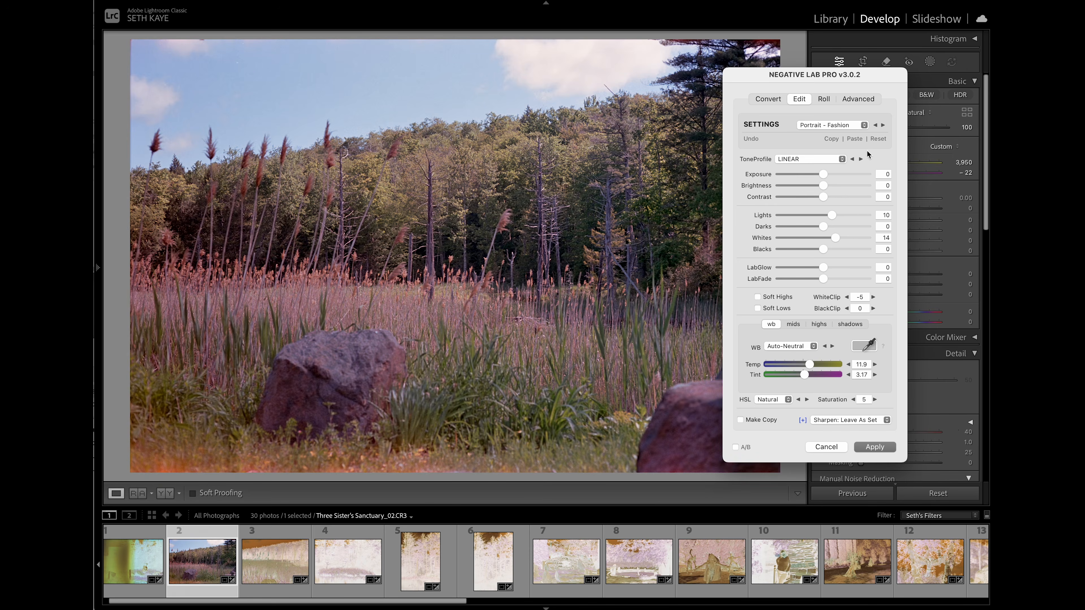
pyautogui.click(860, 158)
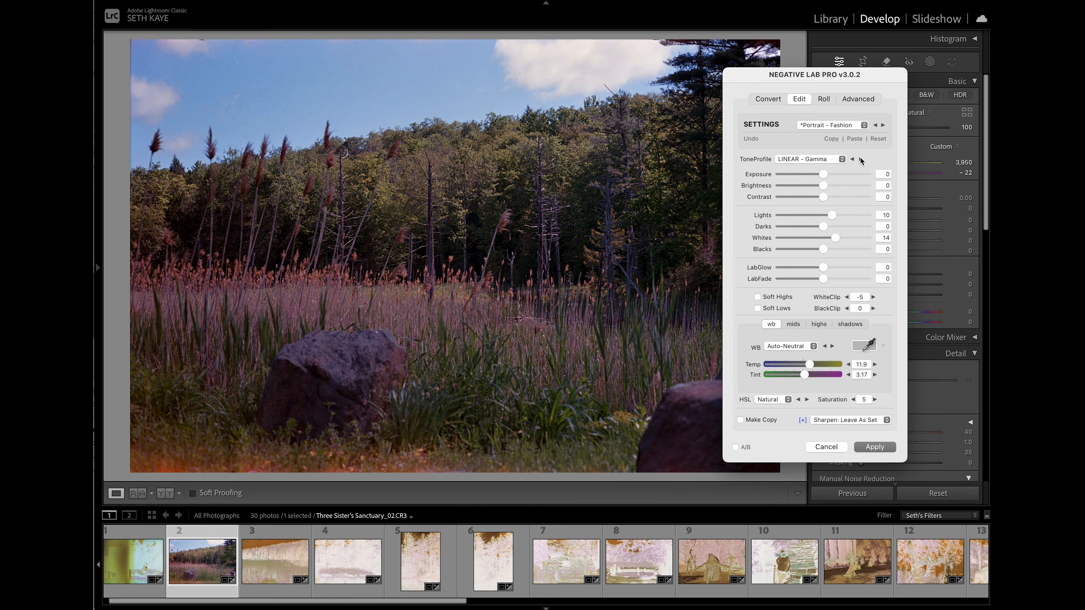
pyautogui.click(750, 139)
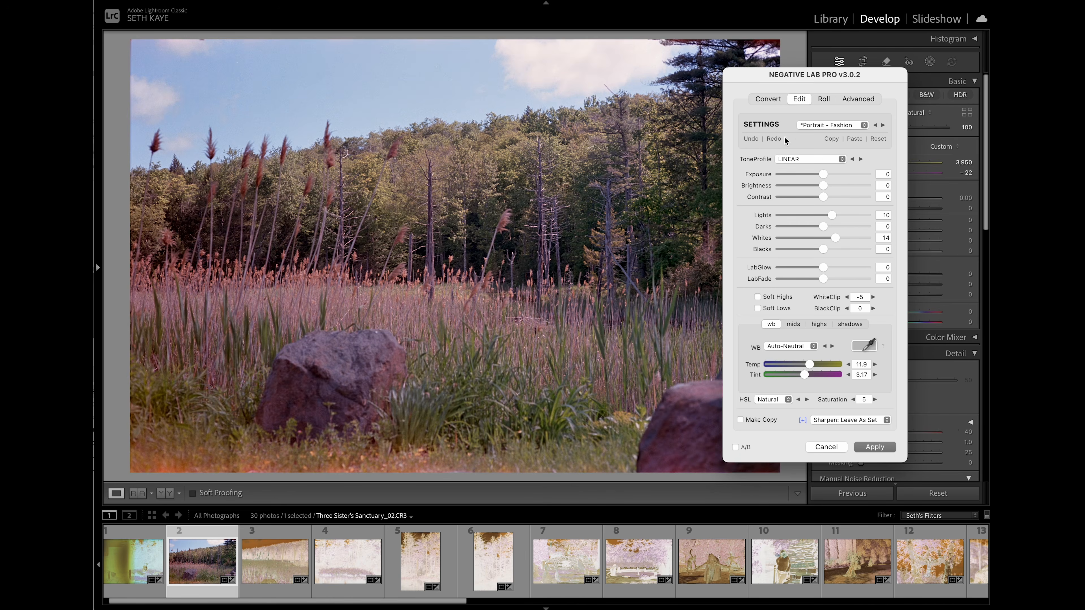
# - Preview the setting presets in turn from Portrait - Warm and Soft through Cinestill, Clean Contrast [+] and Frontier to Kodak Gold
pyautogui.click(883, 125)
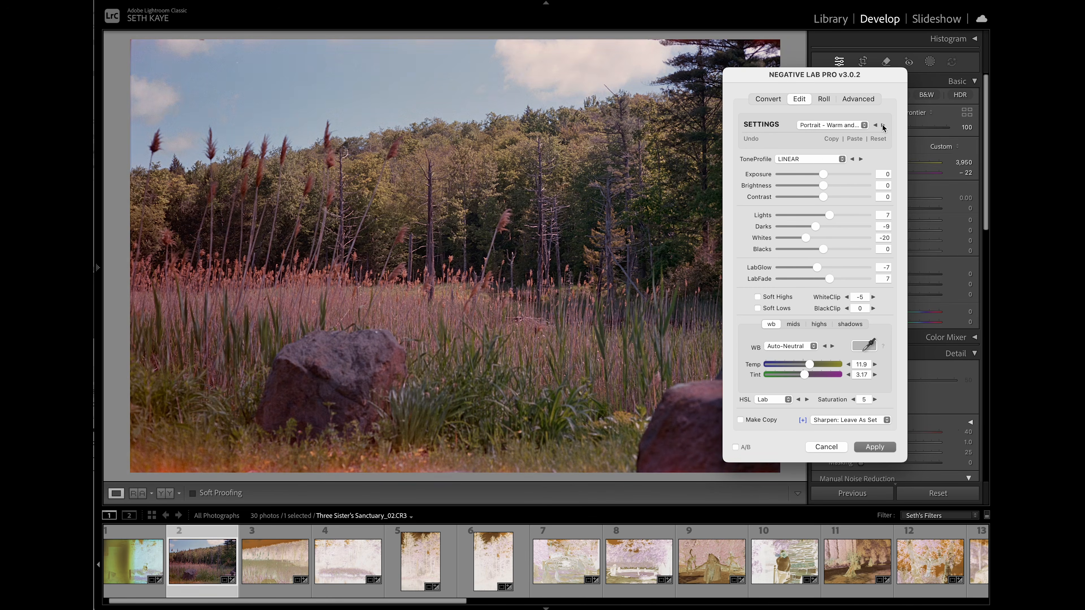
pyautogui.click(882, 125)
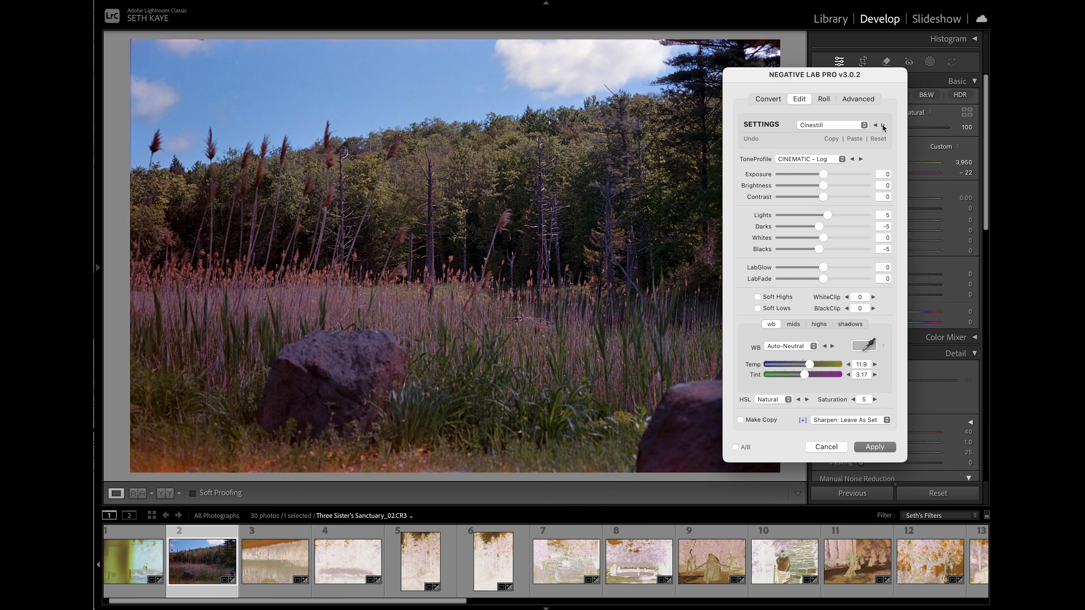
pyautogui.click(883, 125)
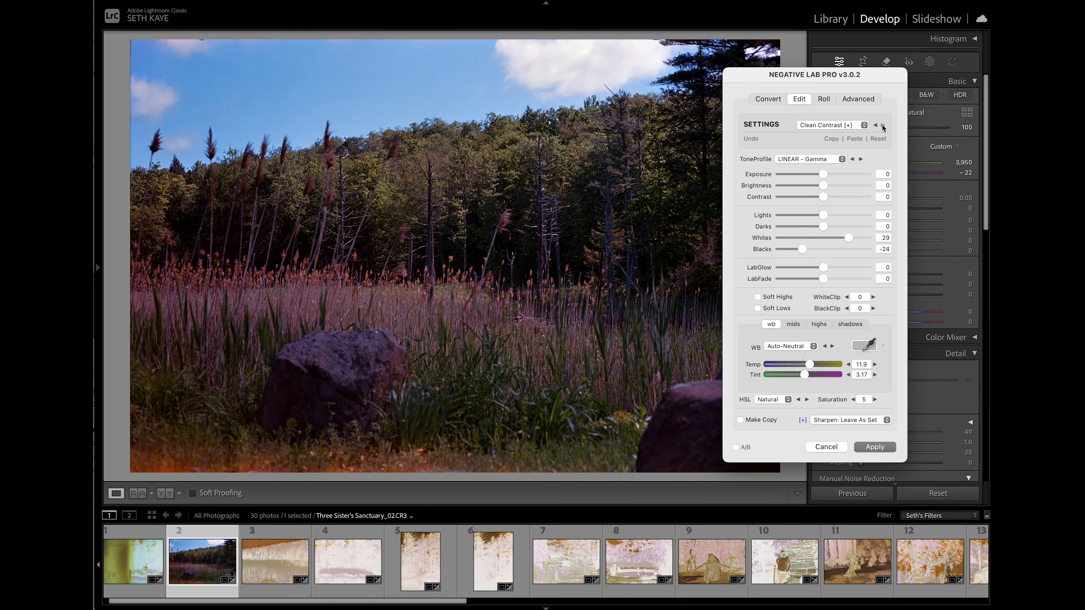
pyautogui.click(882, 125)
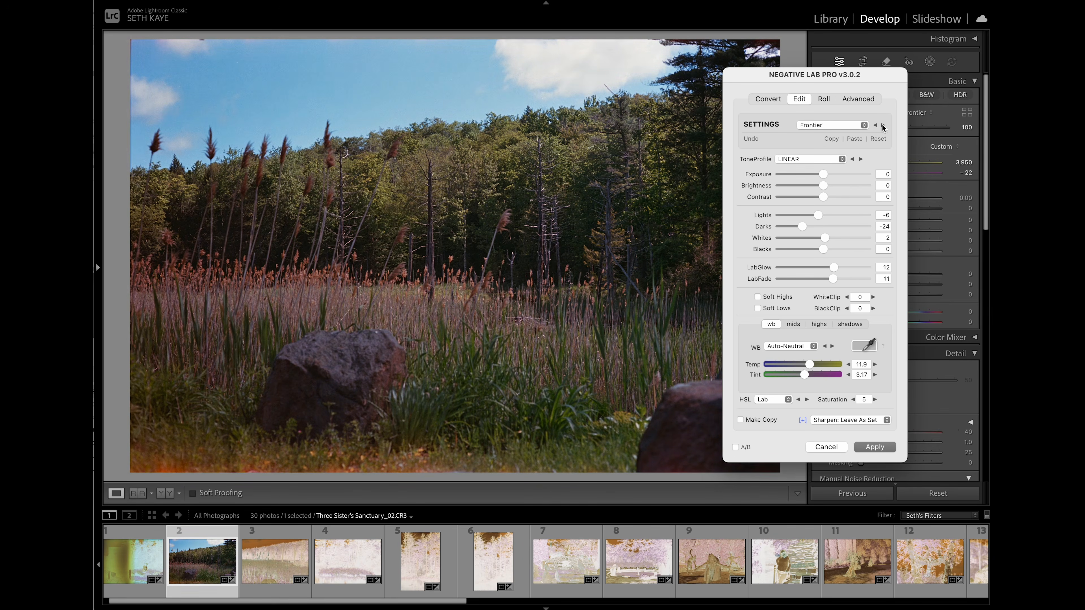
pyautogui.click(883, 125)
pyautogui.click(883, 126)
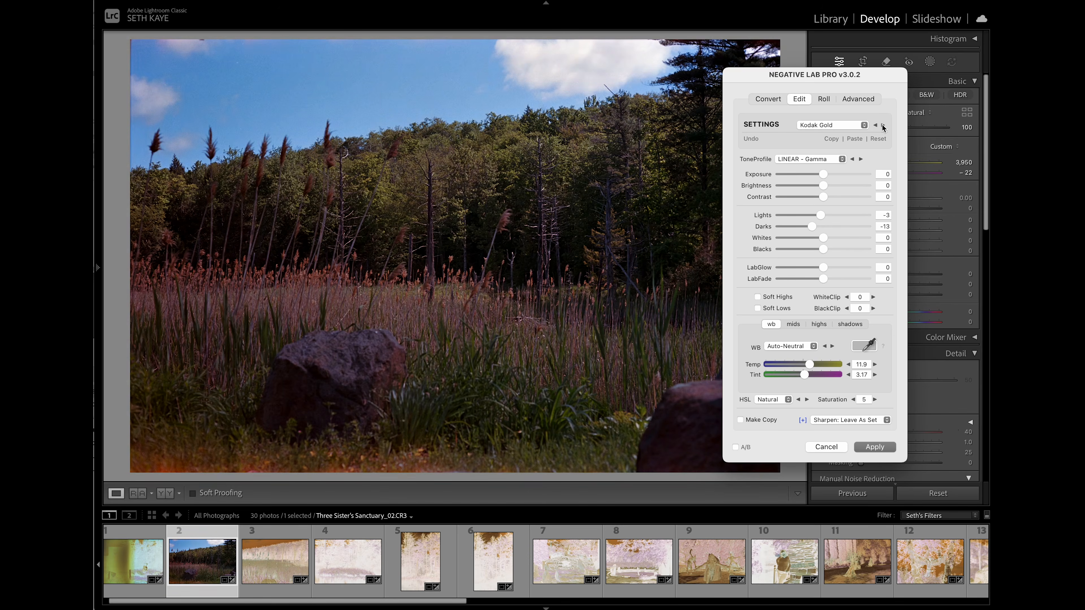
# - Go one preset past Kodak Gold, return to it, and raise the exposure to 30
pyautogui.click(883, 125)
pyautogui.click(875, 125)
pyautogui.moveTo(824, 172); pyautogui.dragTo(875, 174)
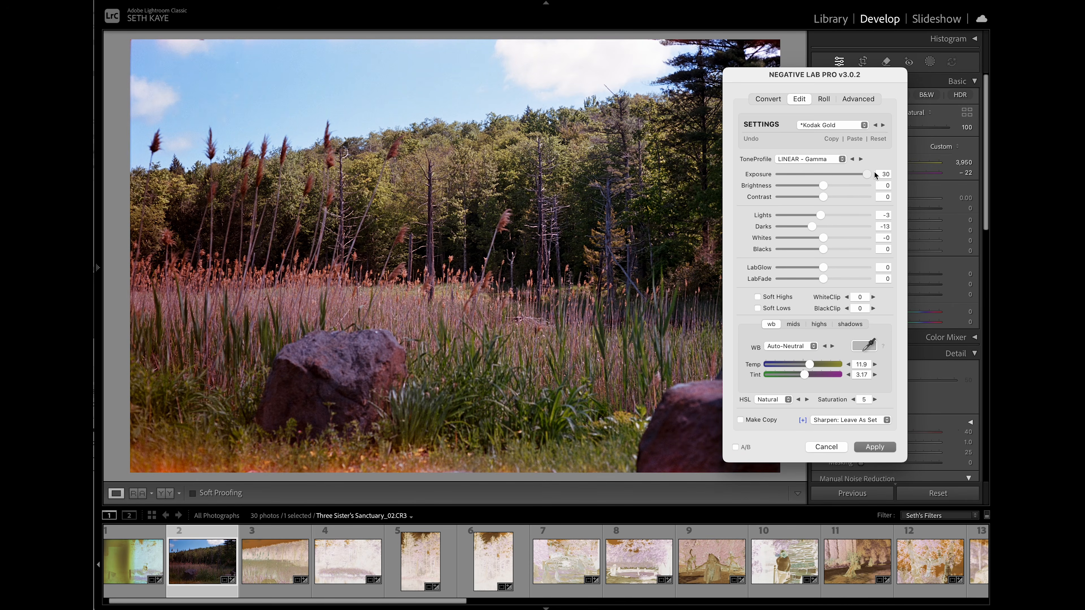
# - Advance through the Kodak Portra and NLP - Neutral presets to NLP Standard
pyautogui.click(882, 125)
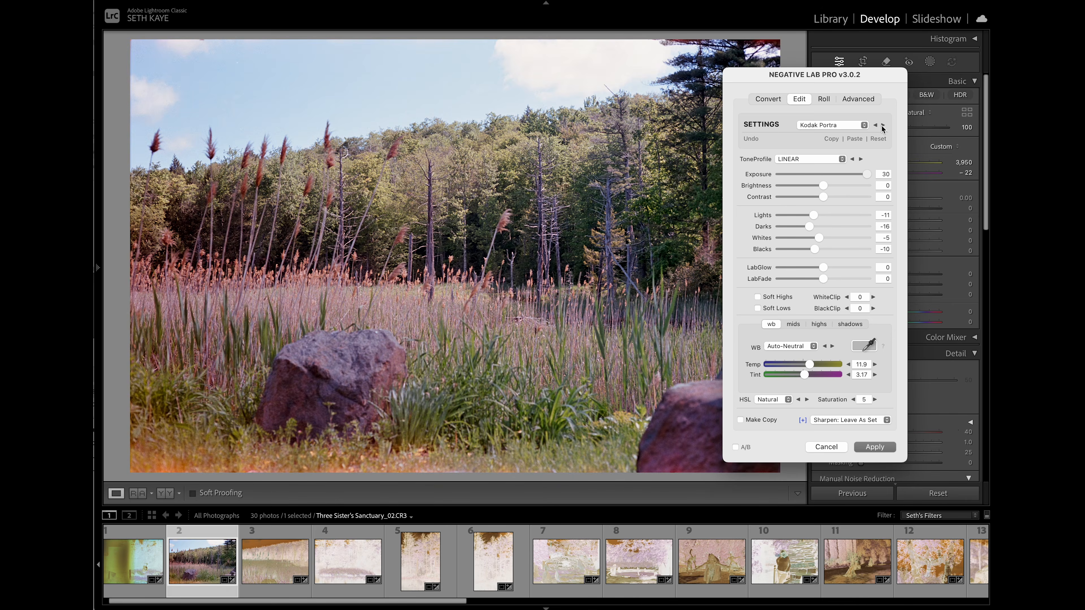
pyautogui.click(883, 125)
pyautogui.click(882, 125)
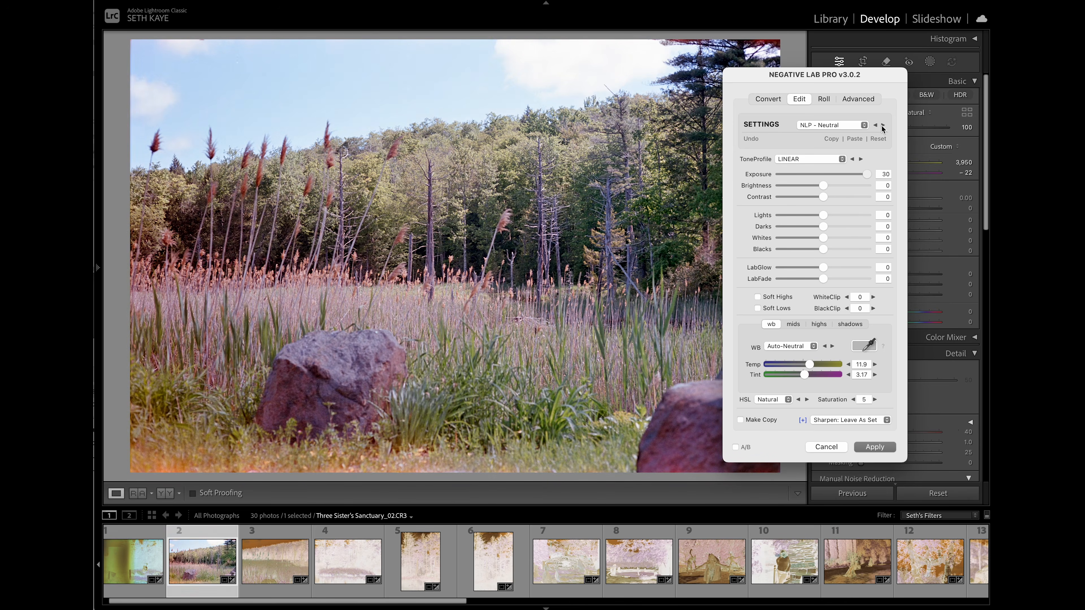
pyautogui.click(882, 125)
pyautogui.click(882, 125)
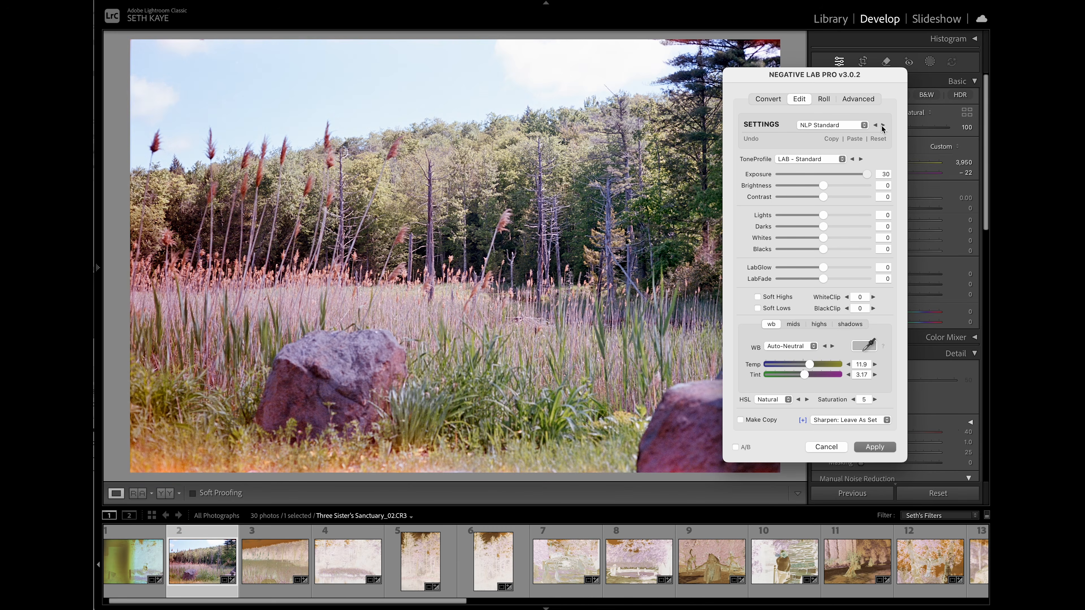
# - Set the exposure to 0
pyautogui.click(884, 173)
pyautogui.write('0')
pyautogui.press('Tab')
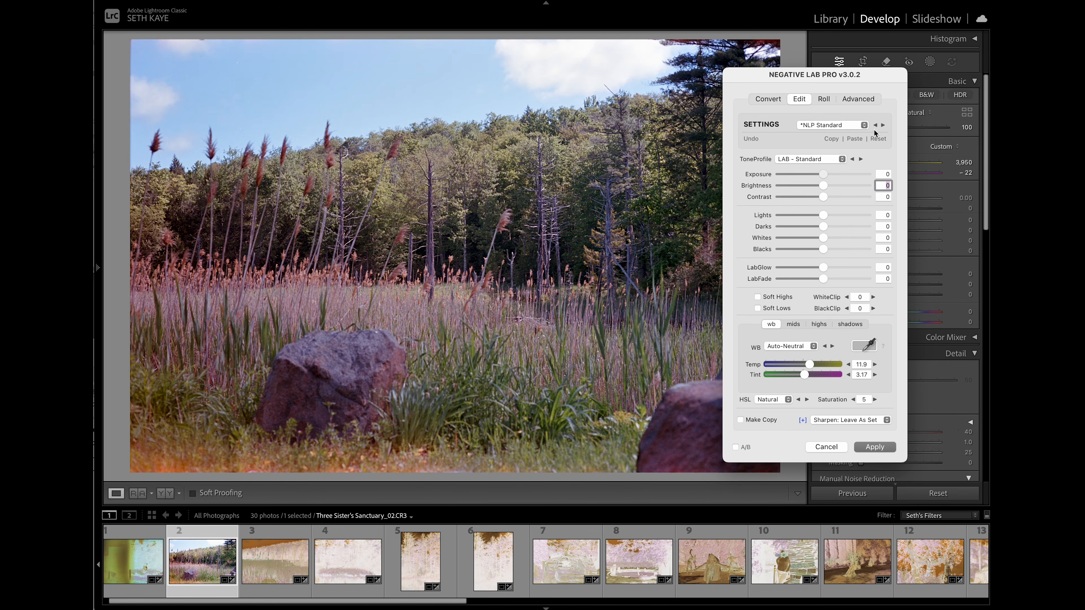
pyautogui.click(873, 155)
# - Preview the tone profiles one after another, through the LAB, LINEAR and CINEMATIC variants, ending back at LAB - Standard
pyautogui.click(816, 159)
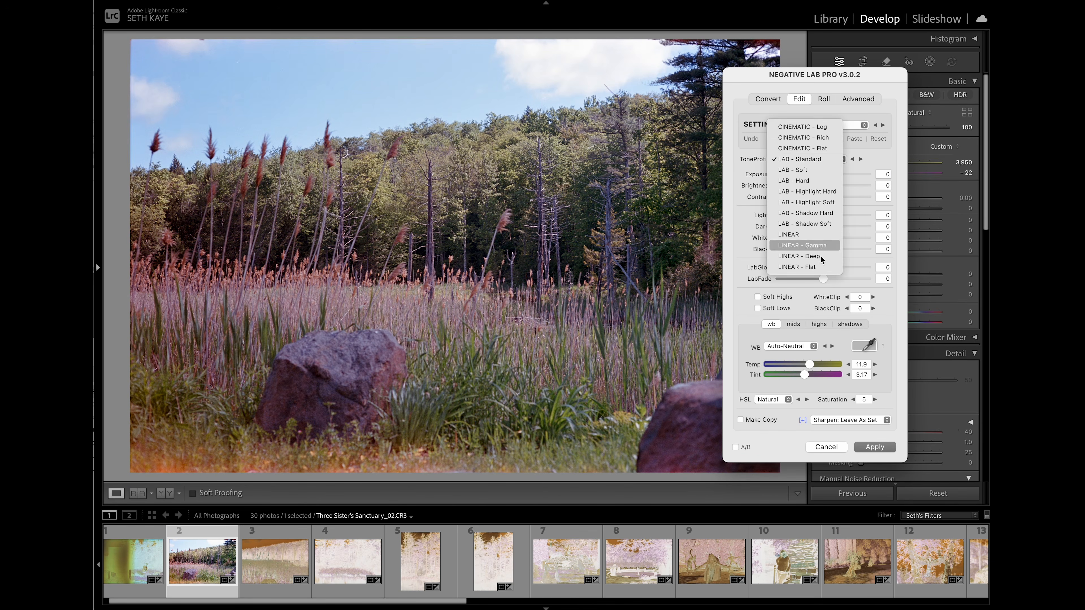
pyautogui.click(871, 153)
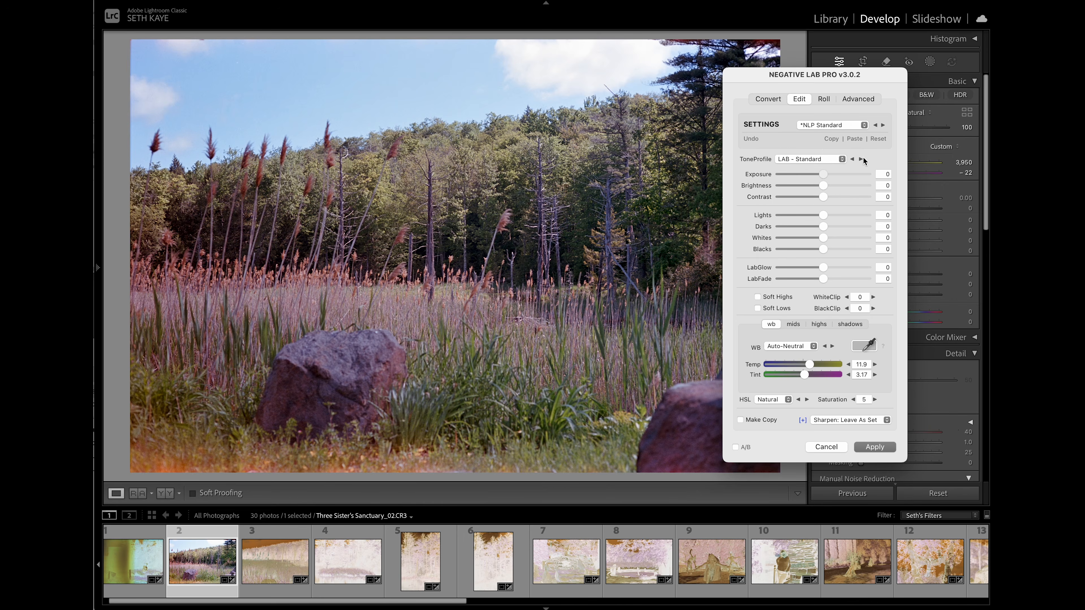
pyautogui.click(861, 160)
pyautogui.click(861, 160)
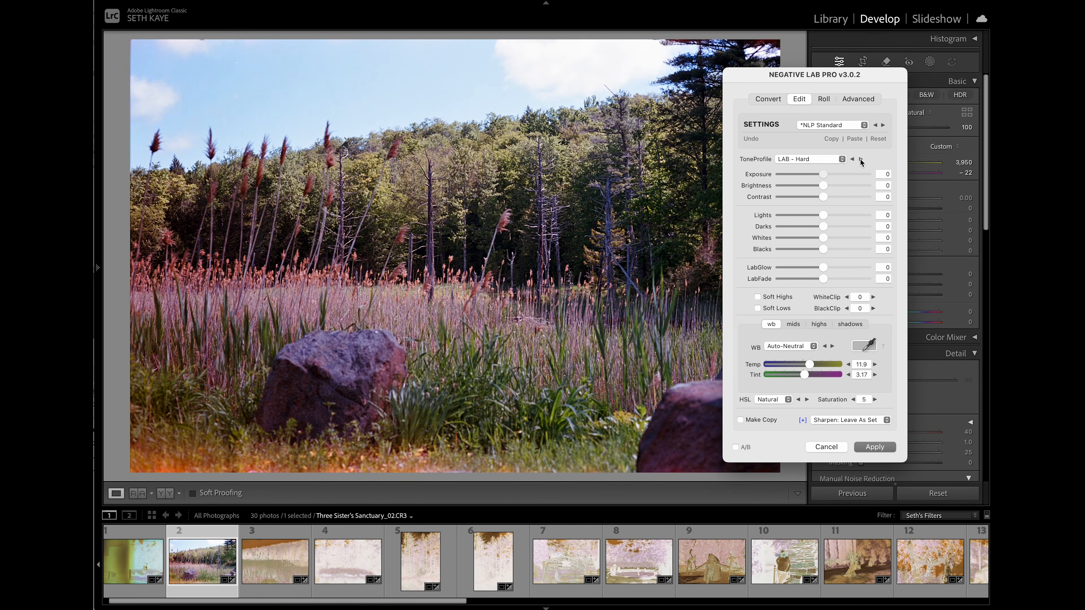
pyautogui.click(860, 159)
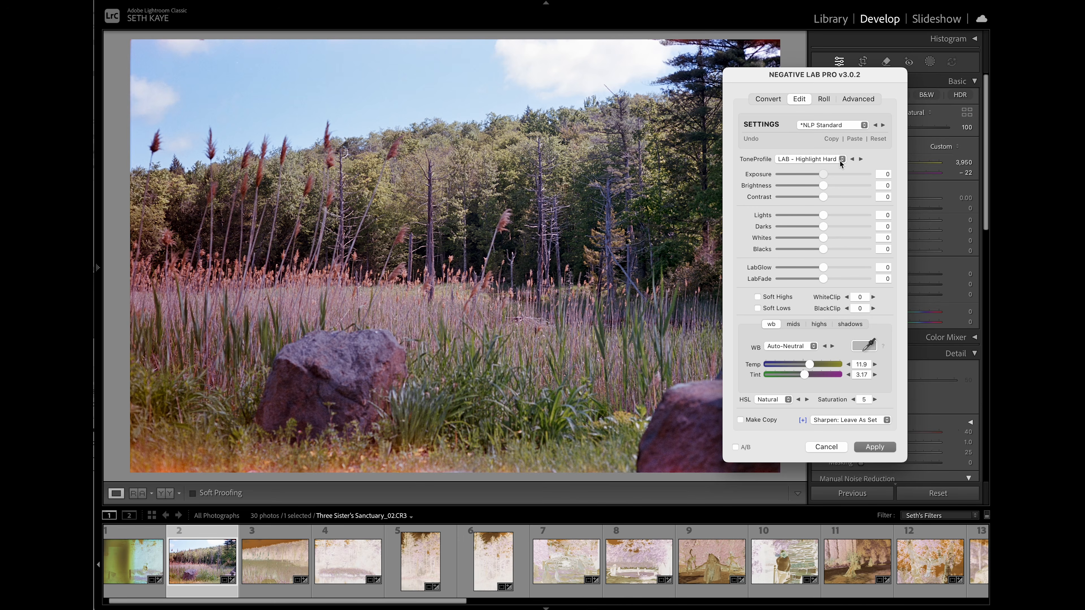
pyautogui.click(860, 159)
pyautogui.click(861, 159)
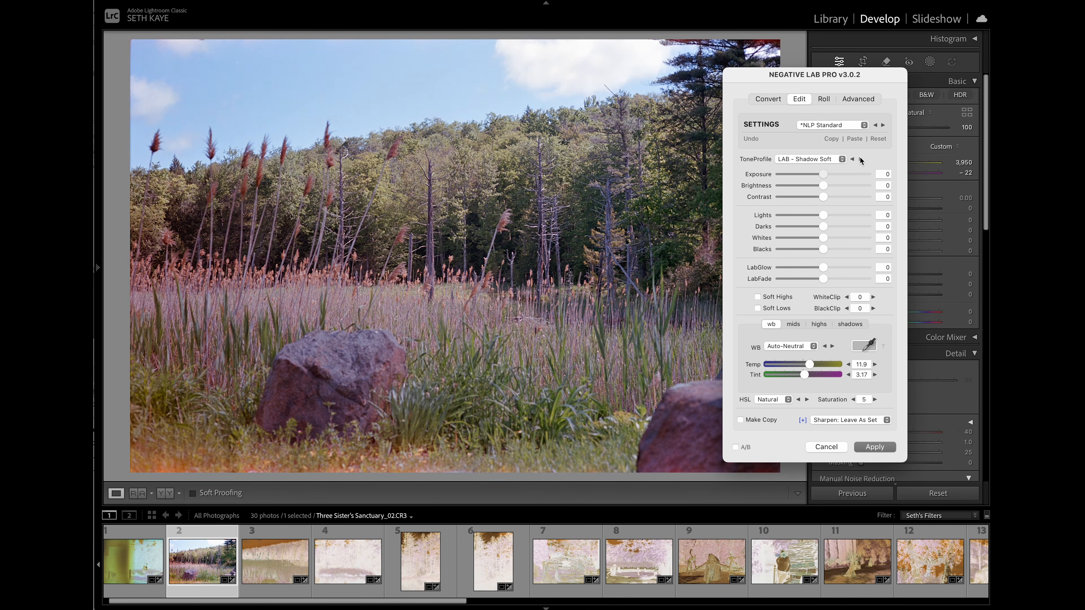
pyautogui.click(860, 159)
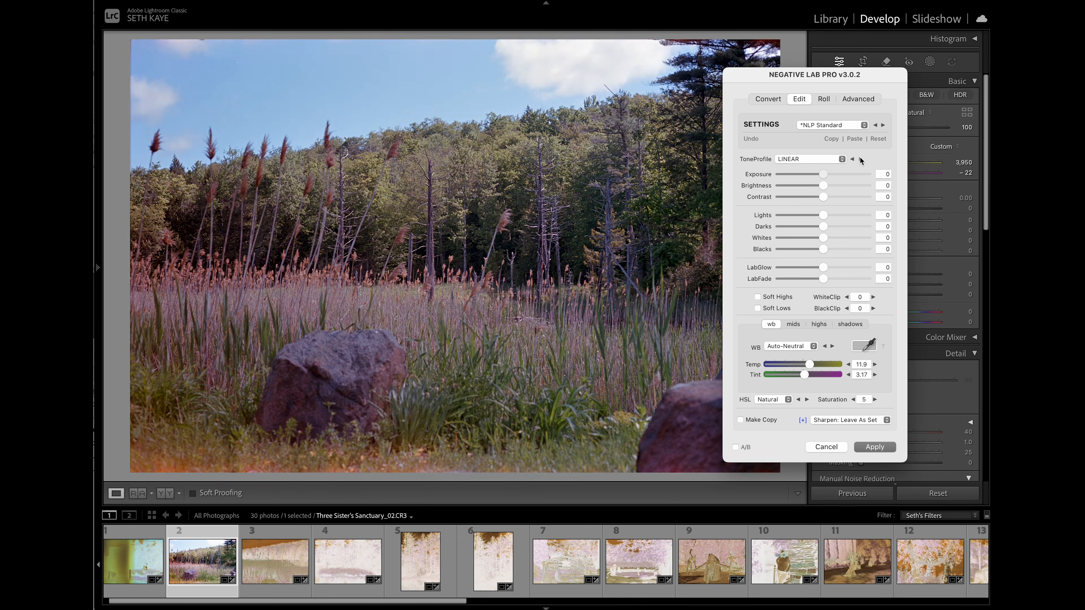
pyautogui.click(860, 159)
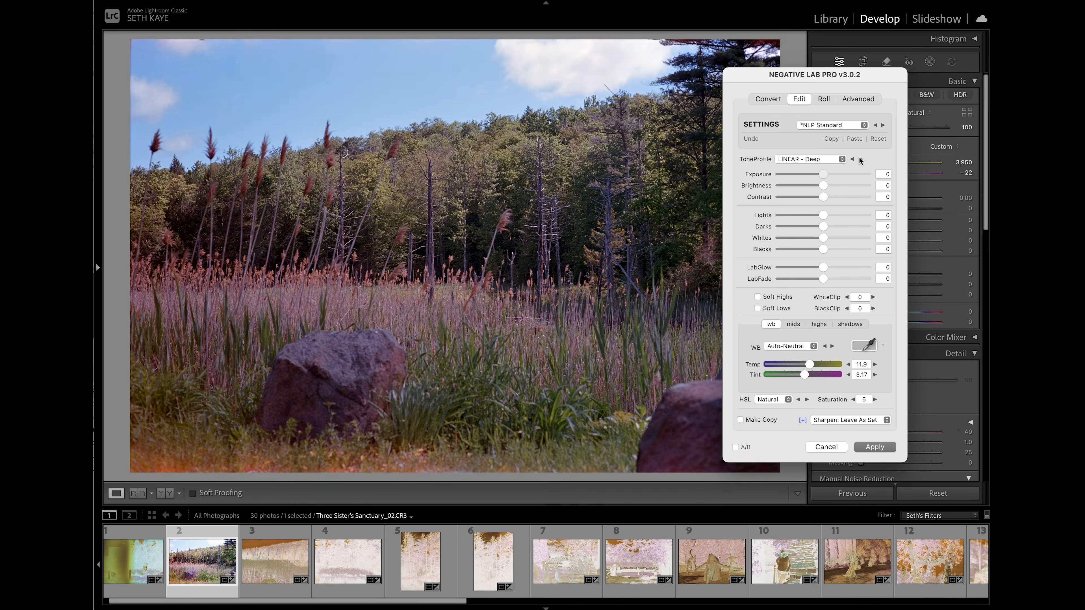
pyautogui.click(860, 159)
pyautogui.click(860, 159)
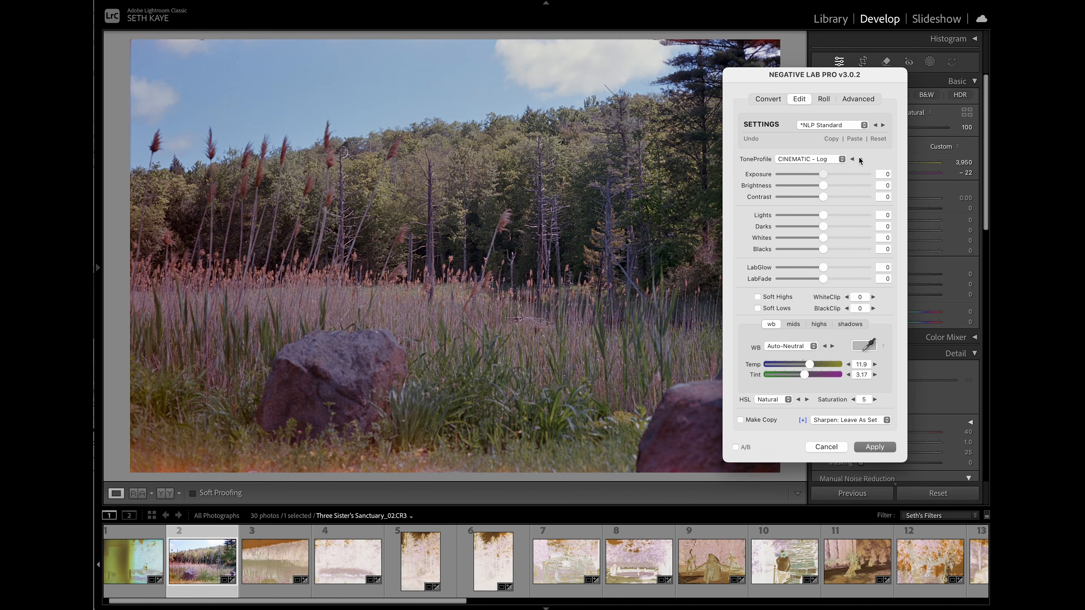
pyautogui.click(860, 159)
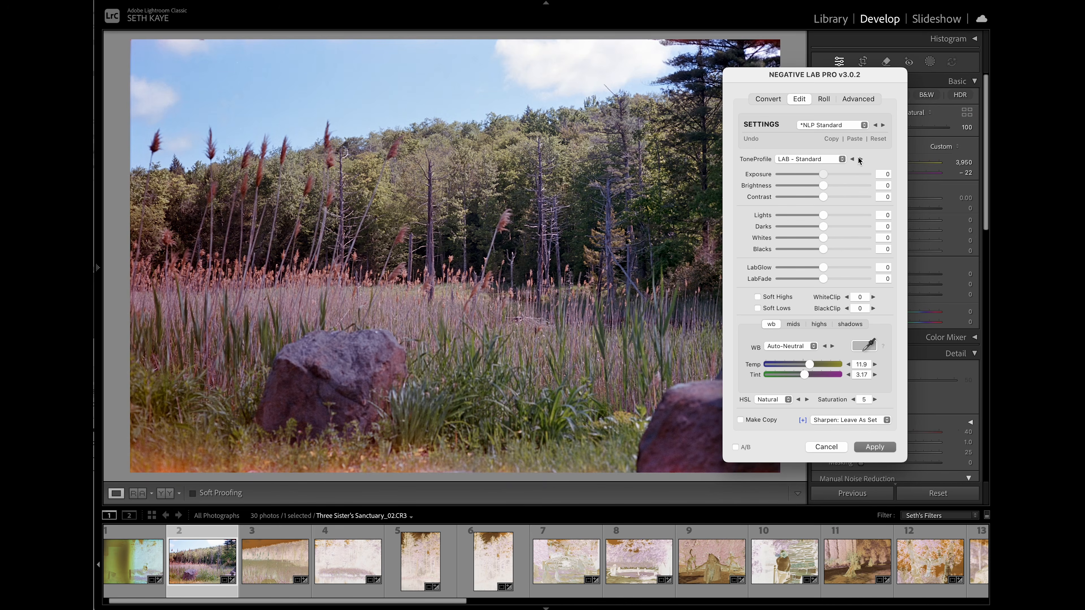
# - Set the tone profile to LAB - Shadow Hard
pyautogui.click(836, 159)
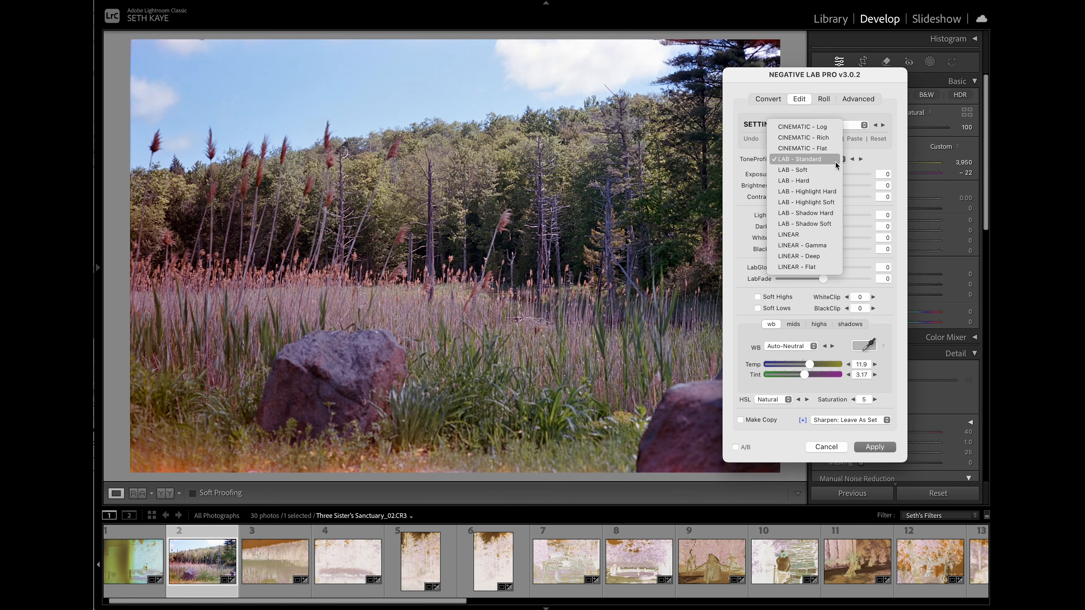
pyautogui.click(833, 211)
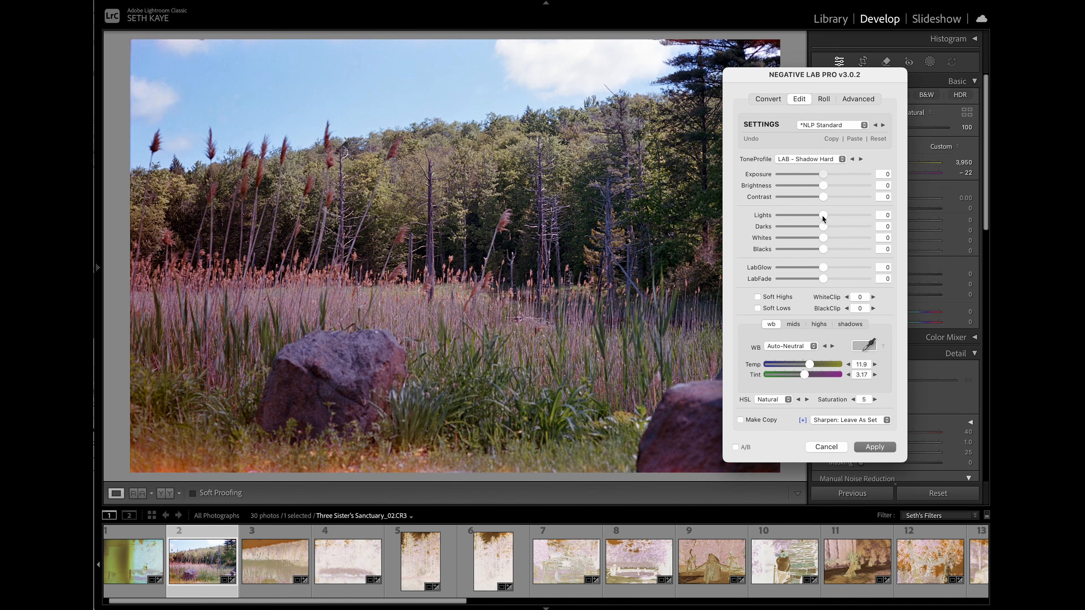
# - Try raising Lights to 9, undo the recent slider changes, and toggle Soft Highs on and off
pyautogui.click(826, 217)
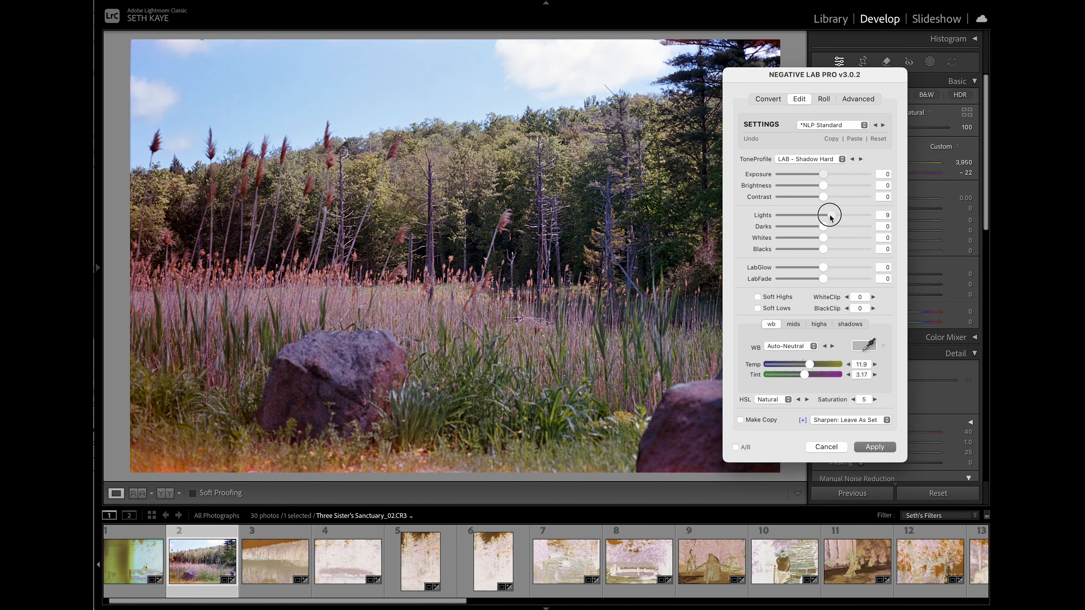
pyautogui.click(751, 138)
pyautogui.click(750, 138)
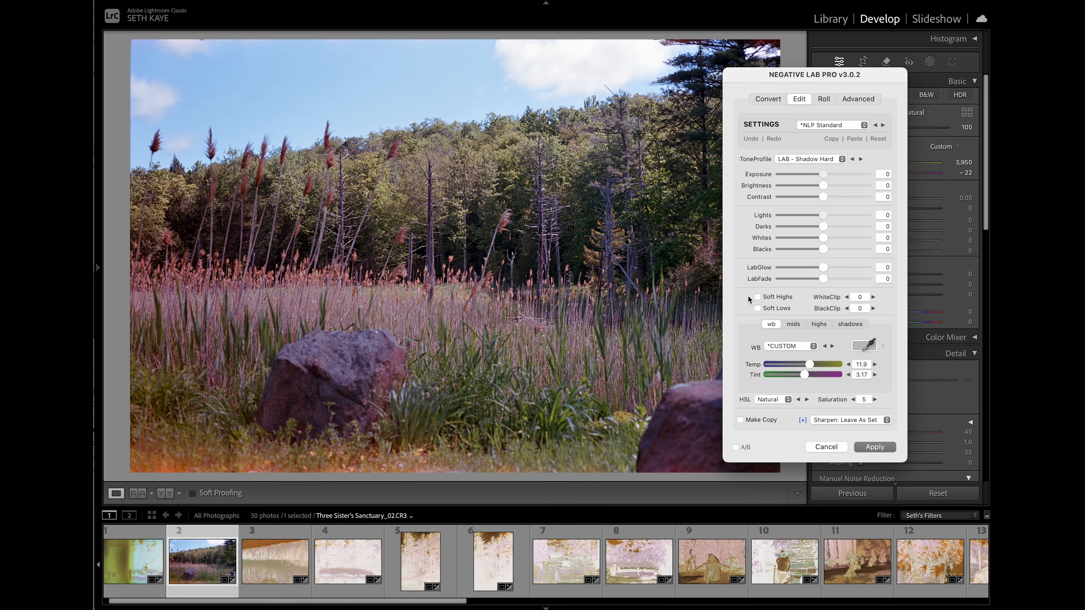
pyautogui.click(757, 297)
pyautogui.click(757, 295)
# - Step through the white balance presets as far as Standard, and set the white balance to Auto AVG
pyautogui.click(811, 346)
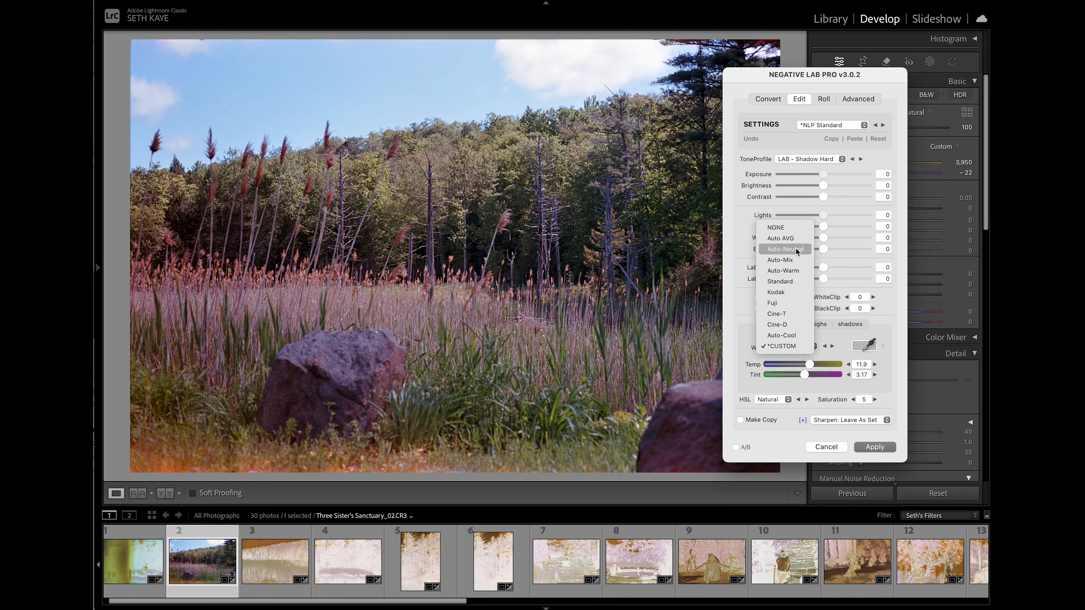
pyautogui.click(839, 342)
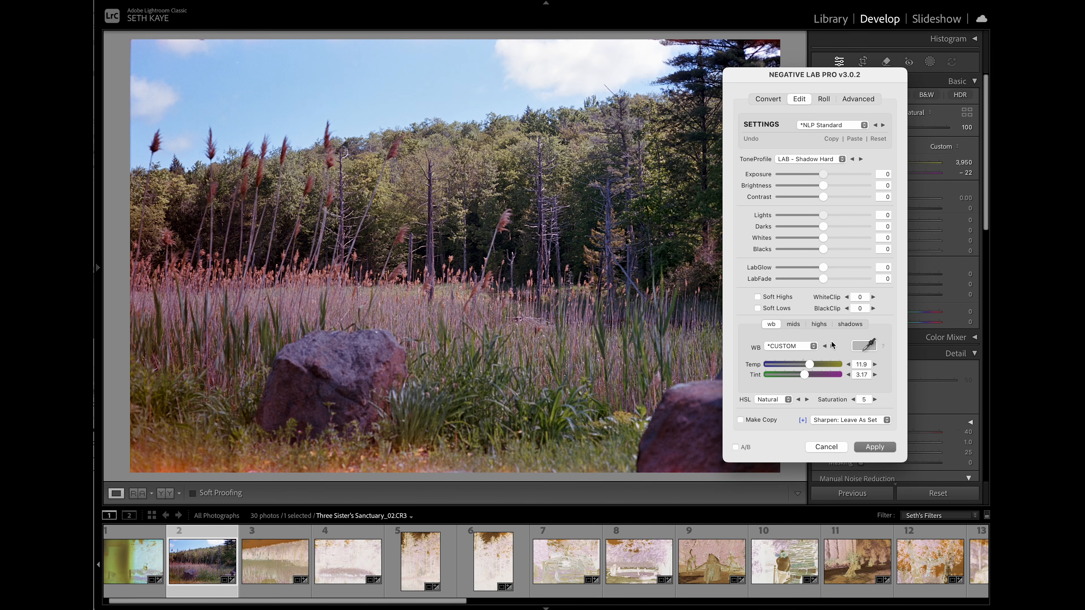
pyautogui.click(833, 347)
pyautogui.click(831, 346)
pyautogui.click(832, 346)
pyautogui.click(832, 346)
pyautogui.click(807, 345)
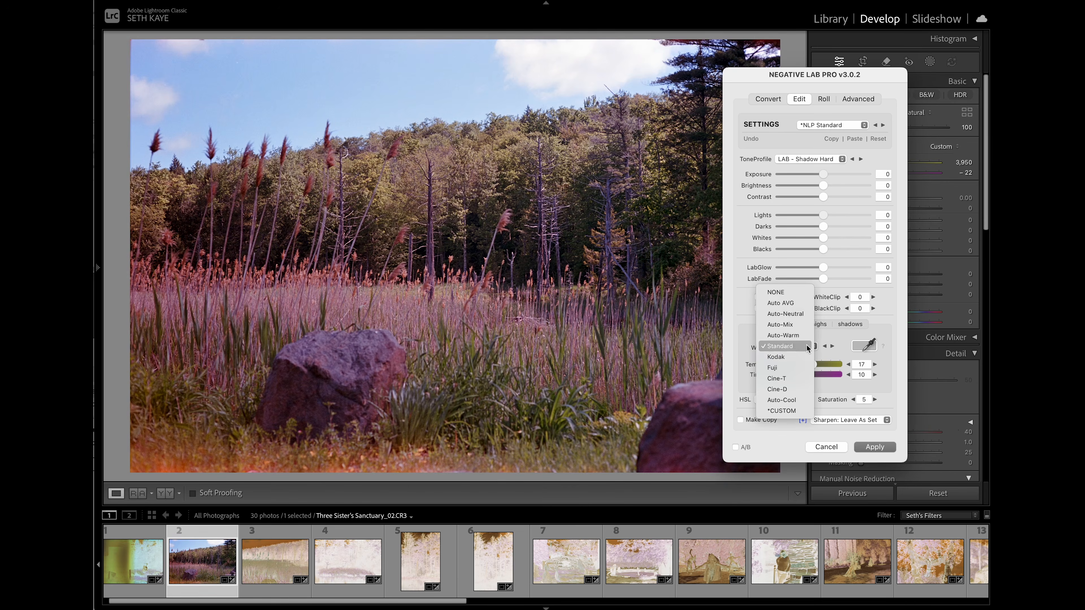
pyautogui.click(801, 304)
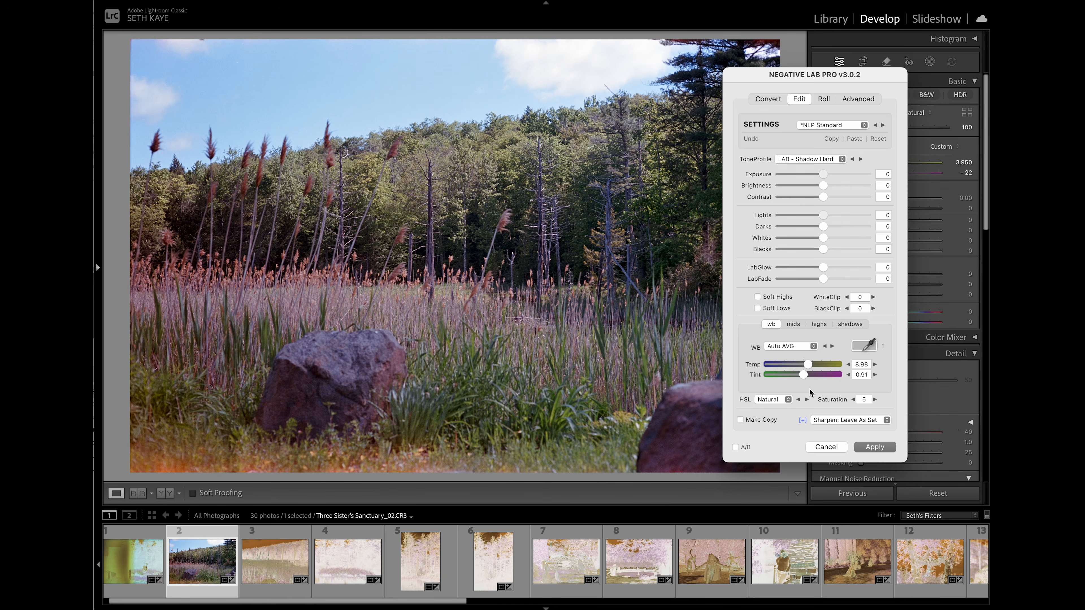
# - Set HSL to Lab with saturation 4, and keep sharpening at Leave As Set after viewing its options
pyautogui.click(788, 402)
pyautogui.click(807, 394)
pyautogui.click(807, 399)
pyautogui.click(798, 400)
pyautogui.click(808, 399)
pyautogui.click(853, 400)
pyautogui.click(848, 420)
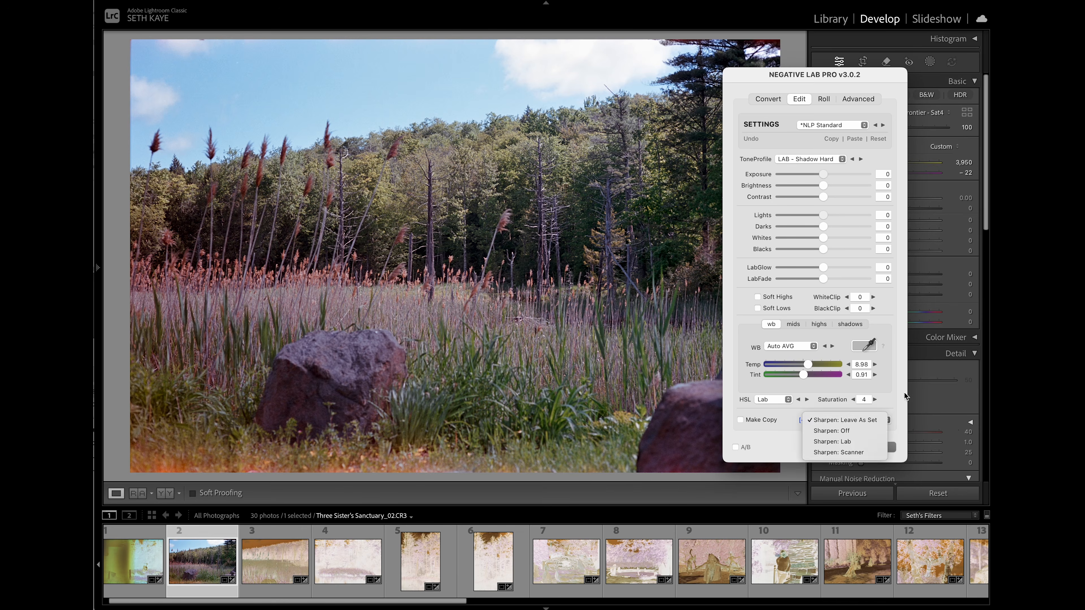
pyautogui.click(895, 394)
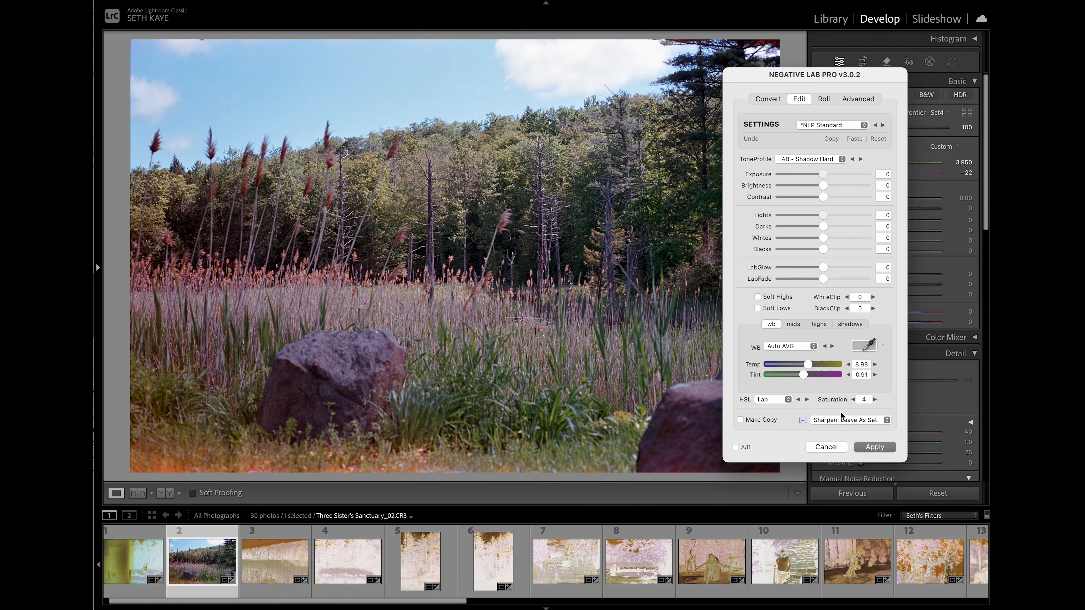
# - Keep sharpening at Leave As Set, apply the conversion edits, and view the available profiles without changing the current one
pyautogui.click(813, 422)
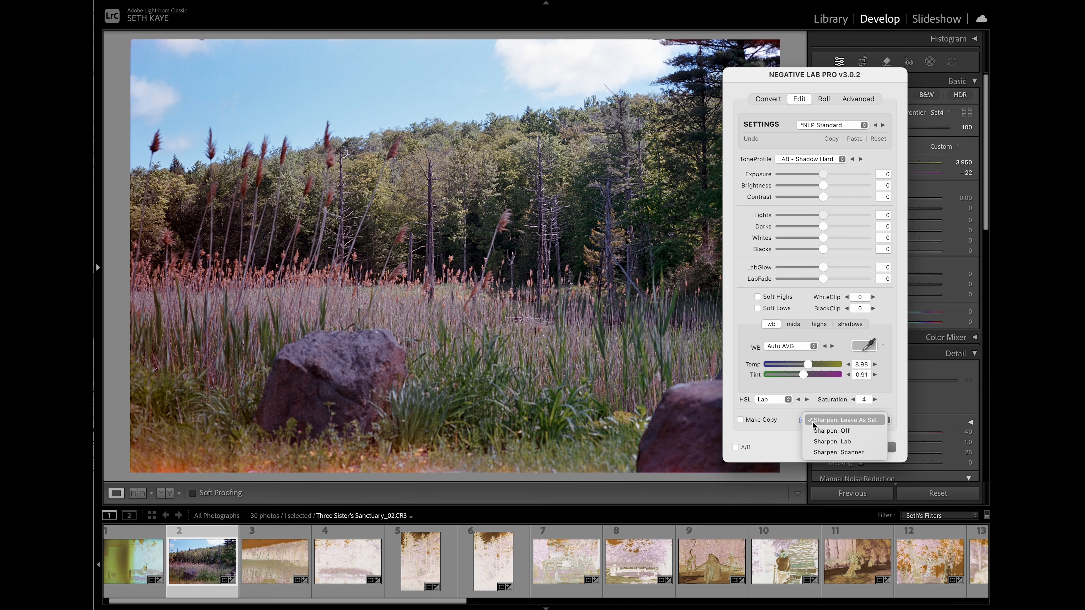
pyautogui.click(893, 397)
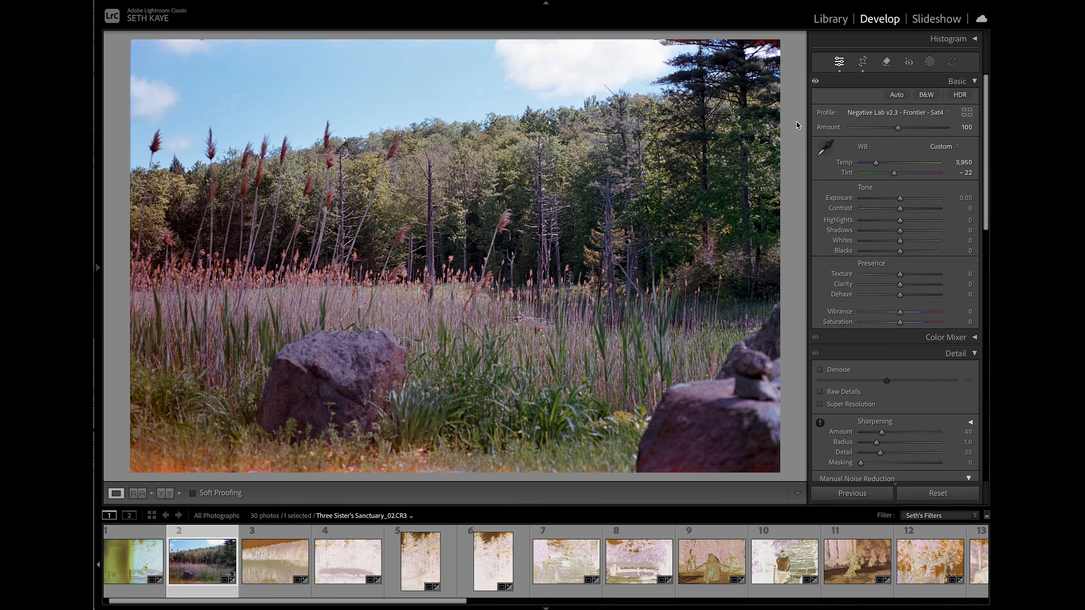
pyautogui.click(891, 114)
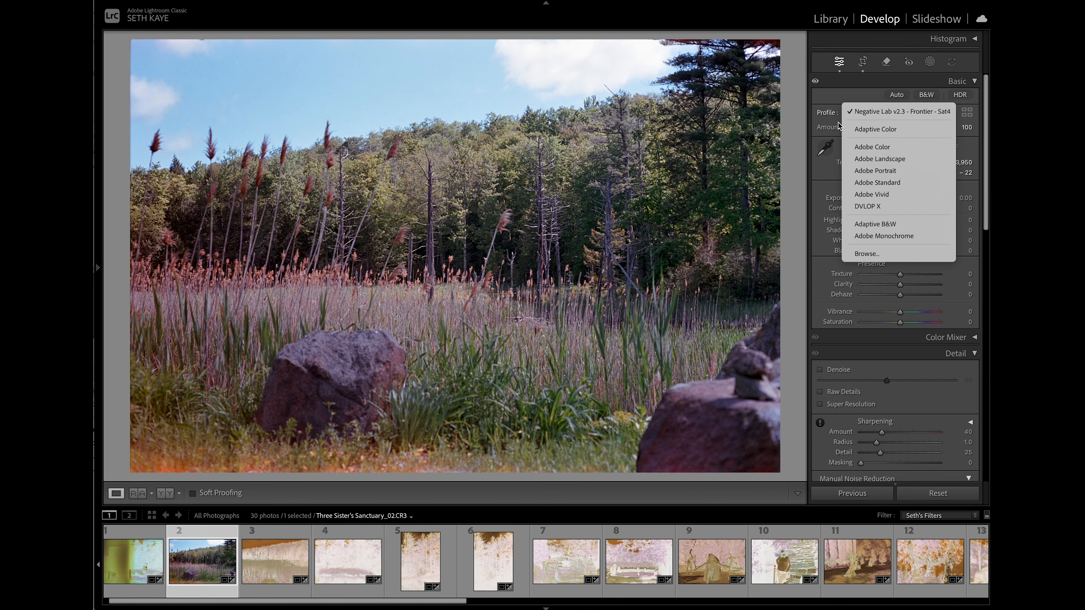
pyautogui.click(802, 121)
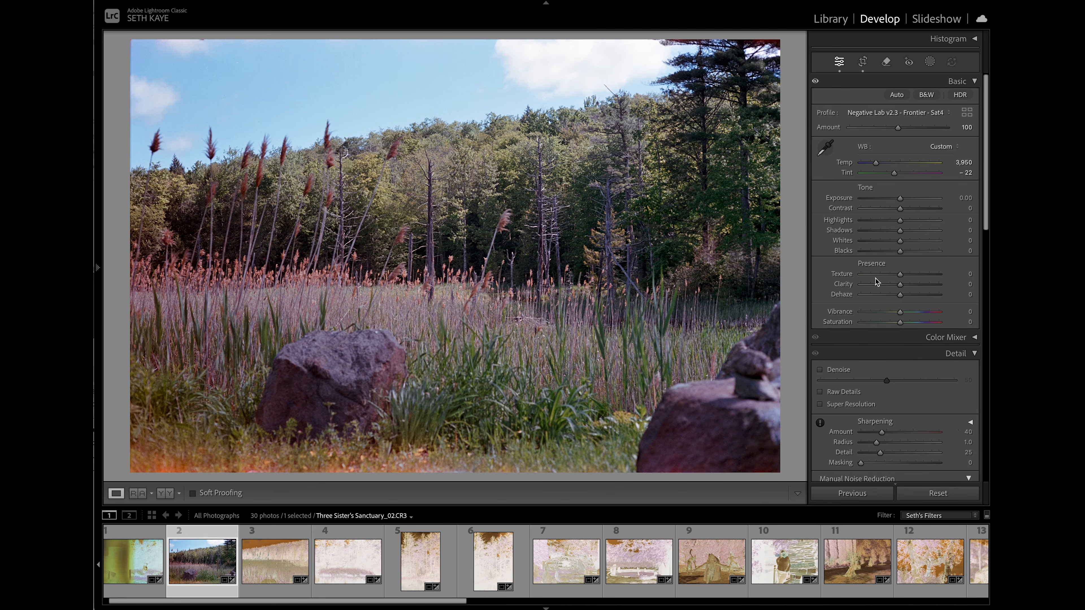
# - Examine the photo's upper-left corner at 200% zoom and check the crop frame against the film edge
pyautogui.moveTo(100, 276)
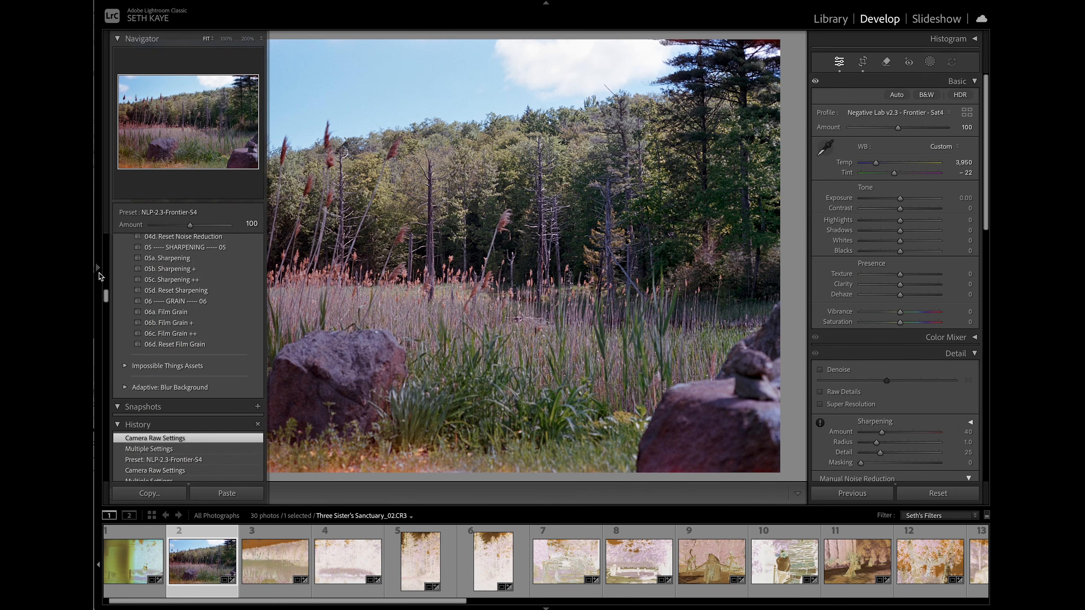
pyautogui.click(248, 39)
pyautogui.click(138, 162)
pyautogui.moveTo(138, 162); pyautogui.dragTo(132, 79)
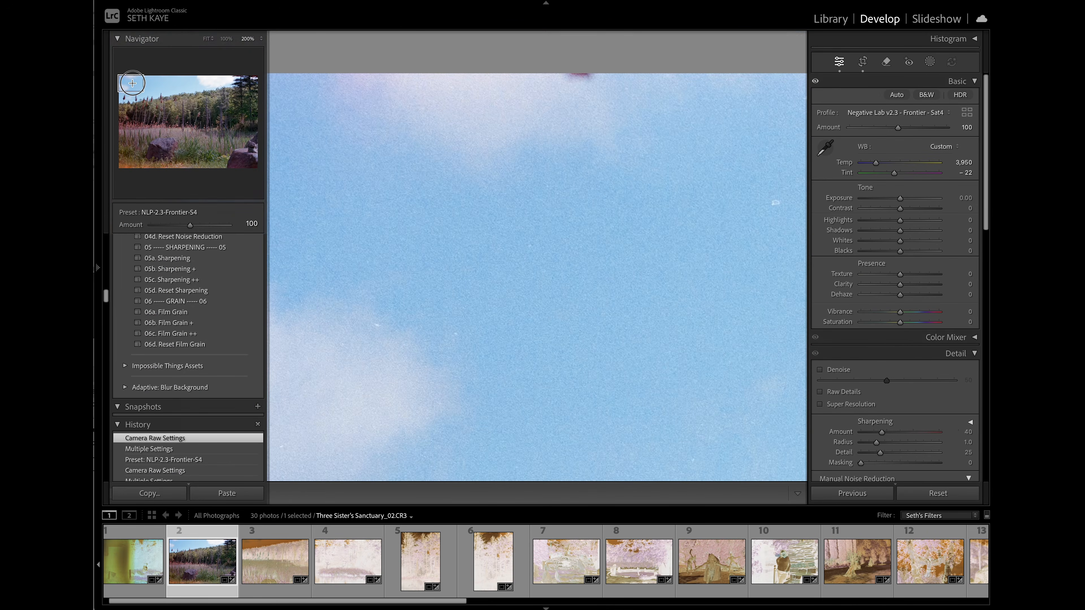
pyautogui.click(298, 153)
pyautogui.click(144, 73)
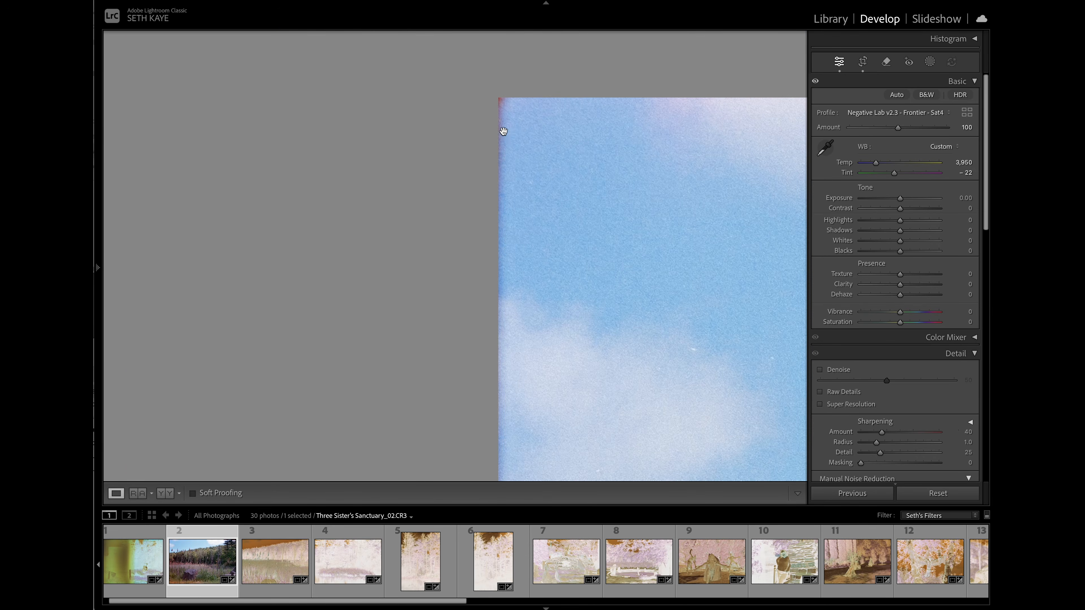
pyautogui.press('r')
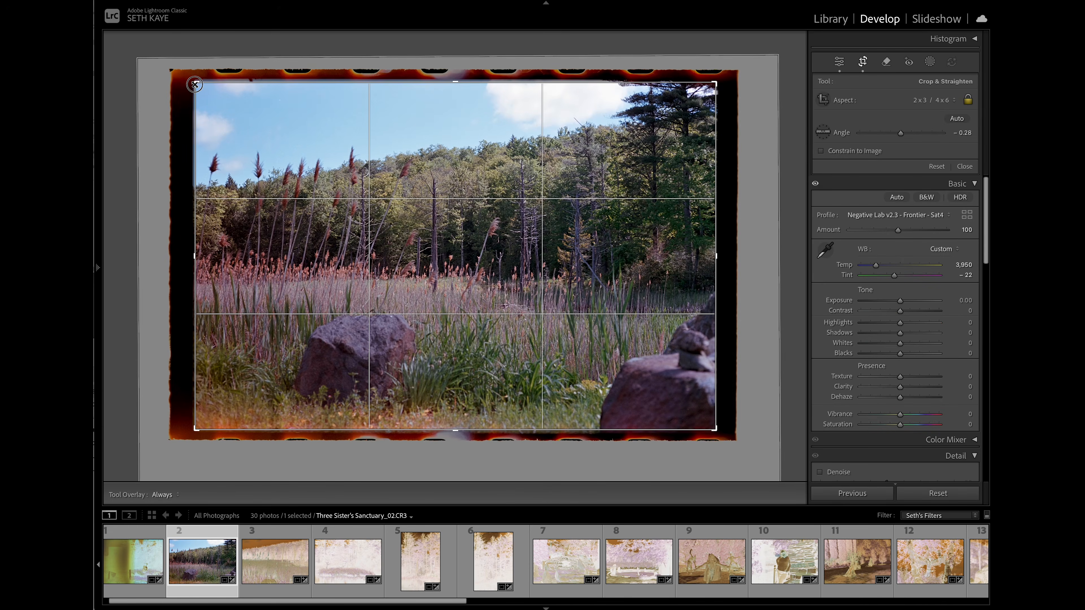
pyautogui.press('r')
# - Remove the white dust spots from the blue sky and cloud in the photo's upper-left area with the Remove tool
pyautogui.hscroll(10, 450, 195)
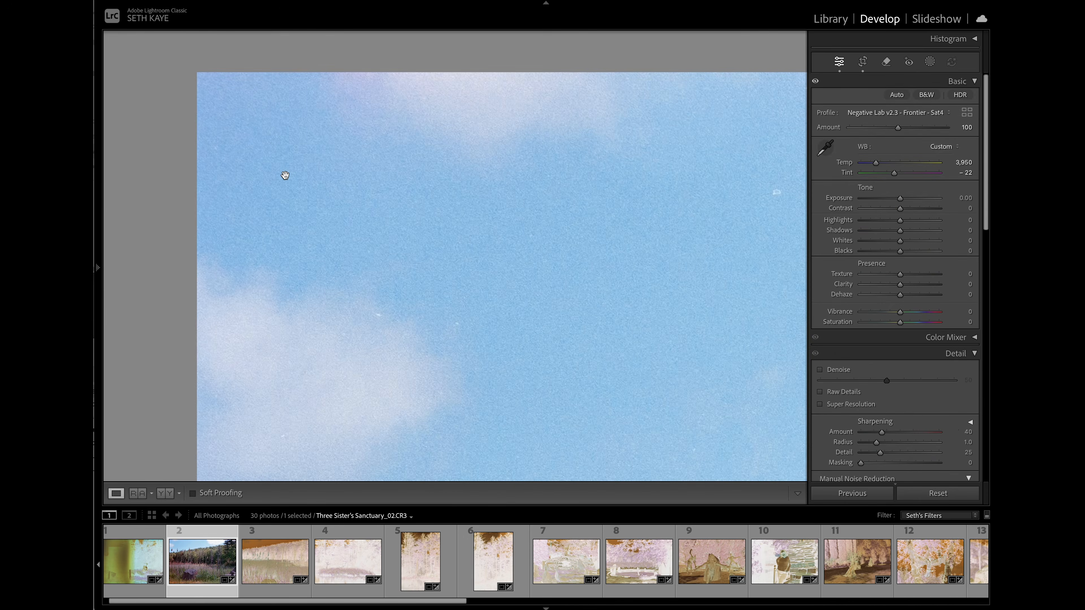
pyautogui.click(887, 63)
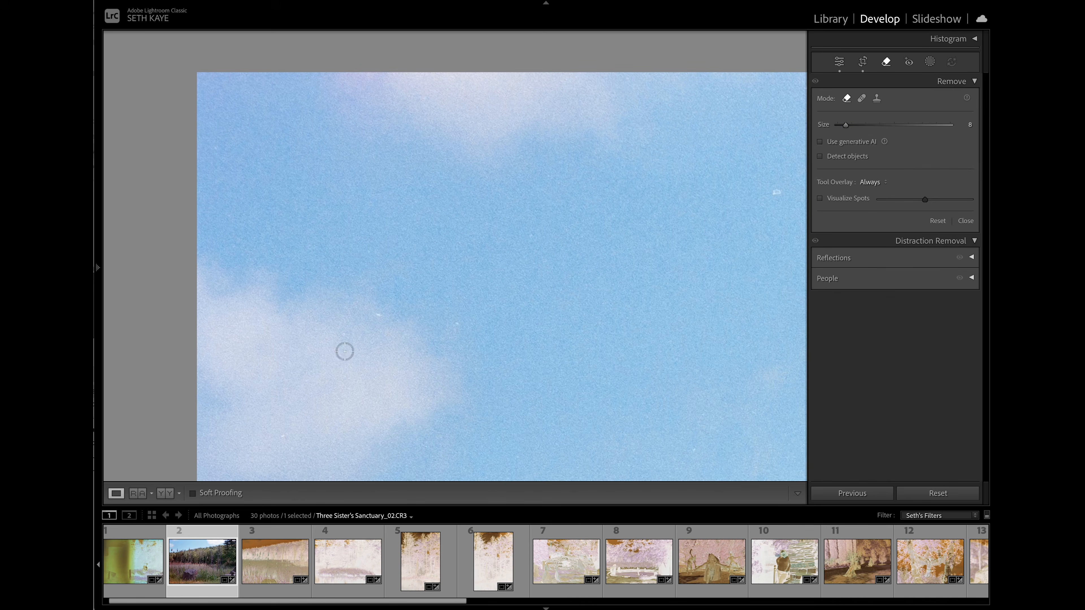
pyautogui.scroll(-2, 375, 321)
pyautogui.hscroll(10, 677, 267)
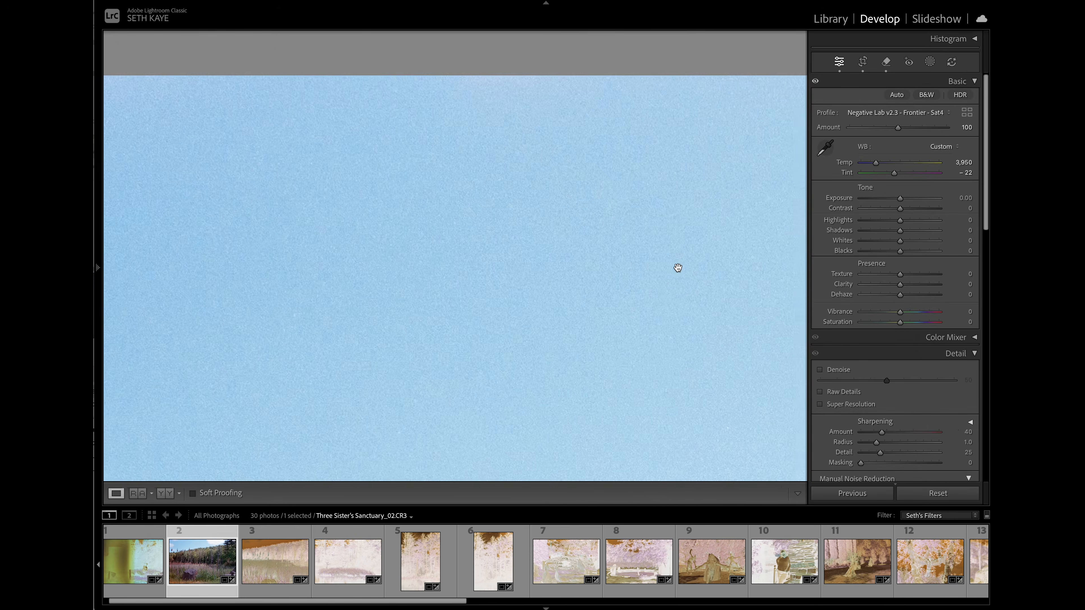
pyautogui.hscroll(10, 678, 268)
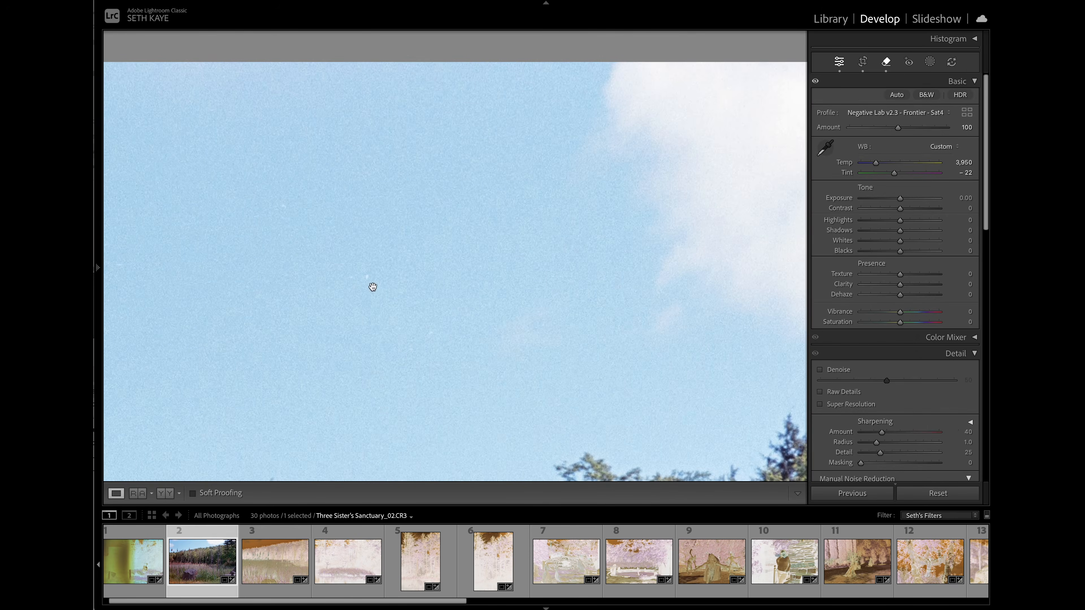
# - Remove the dust specks from the sky beside the large cloud and from the cloud itself
pyautogui.press('q')
pyautogui.click(366, 277)
pyautogui.press('q')
pyautogui.hscroll(10, 437, 293)
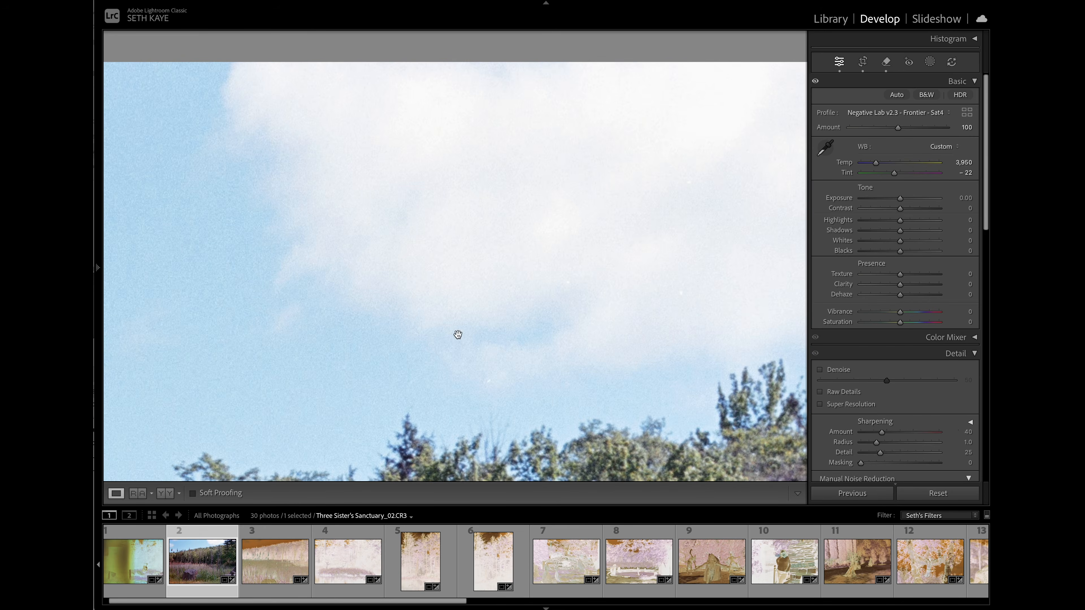
pyautogui.press('q')
pyautogui.press('q')
pyautogui.hscroll(10, 435, 273)
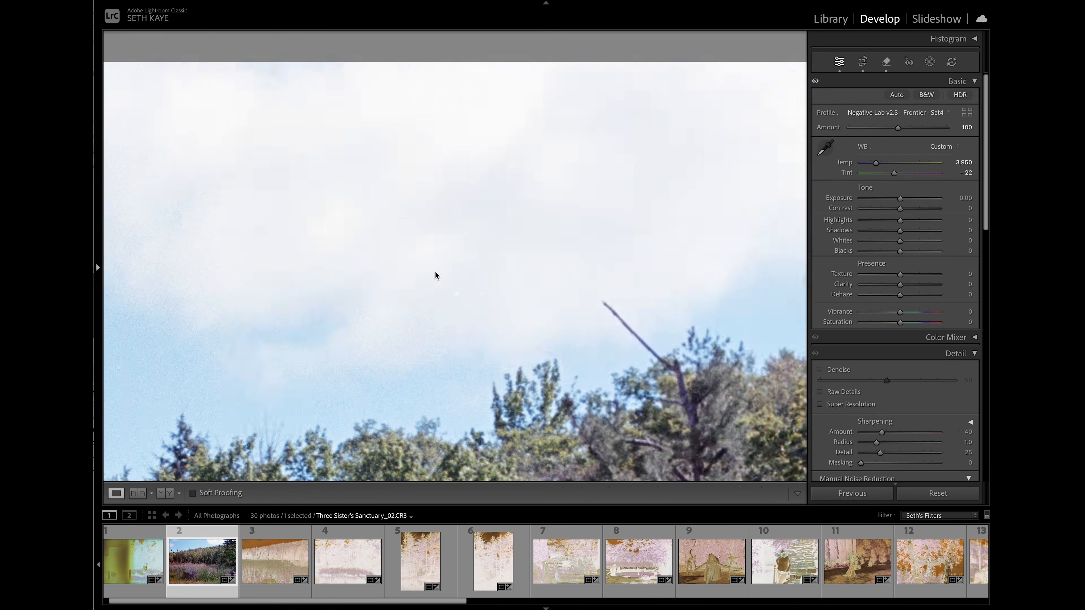
# - Examine the pine trees, tree line and sky from the photo's right edge back toward the left for remaining dust
pyautogui.hscroll(10, 436, 273)
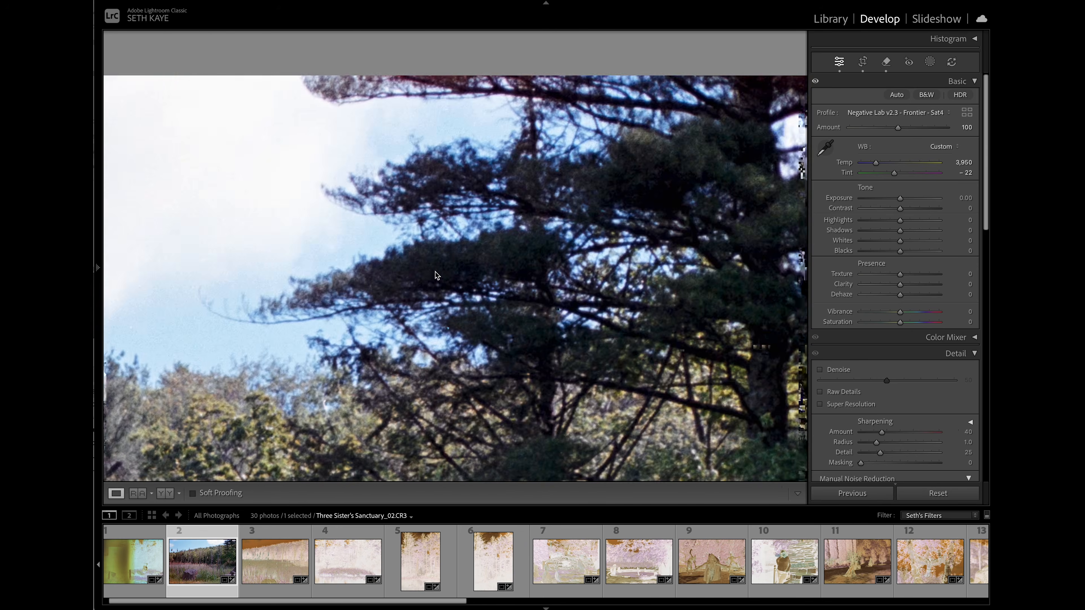
pyautogui.scroll(-5, 435, 273)
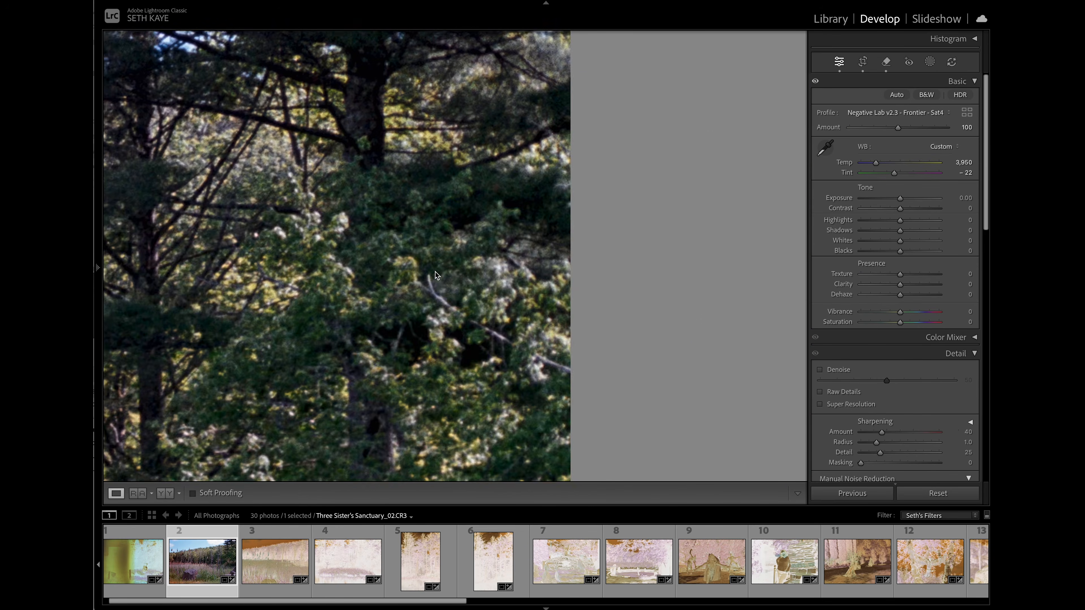
pyautogui.hscroll(-10, 435, 273)
pyautogui.hscroll(-10, 435, 273)
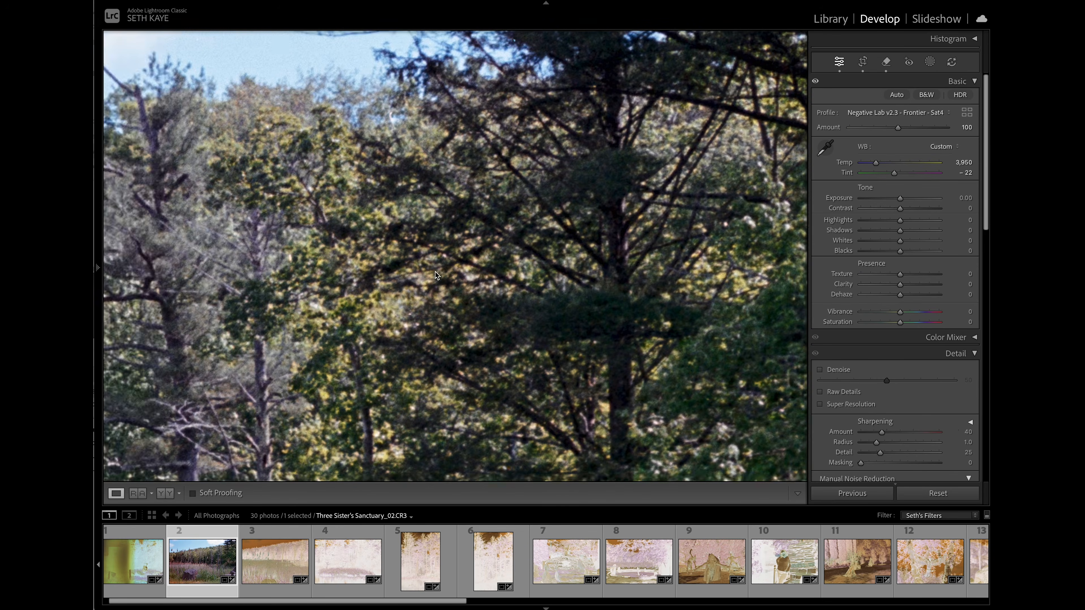
pyautogui.scroll(5, 435, 273)
pyautogui.scroll(5, 435, 273)
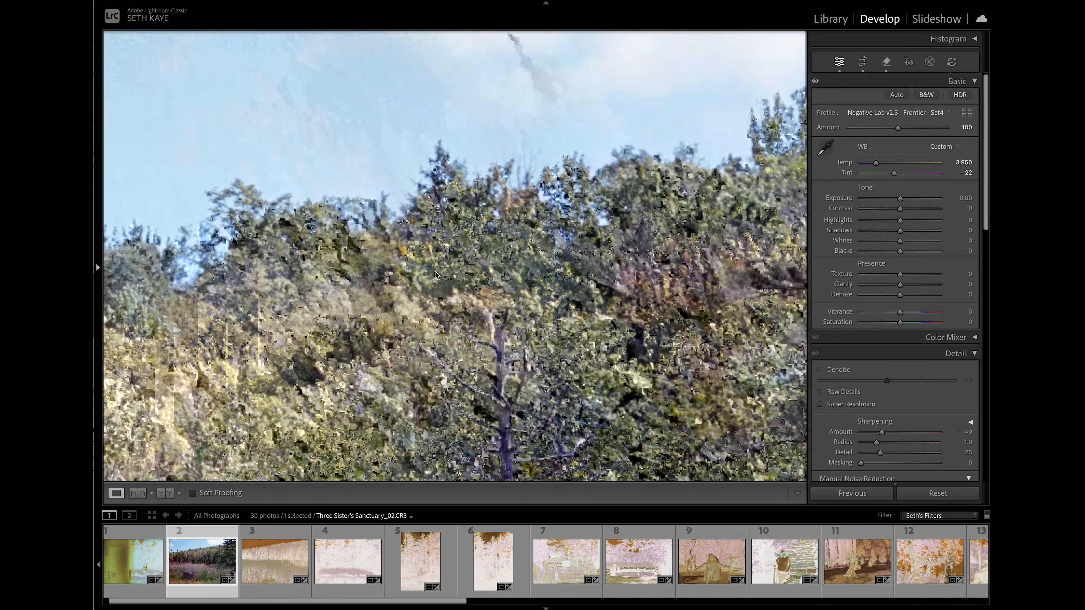
pyautogui.hscroll(-5, 434, 272)
pyautogui.scroll(3, 435, 272)
pyautogui.hscroll(-5, 434, 272)
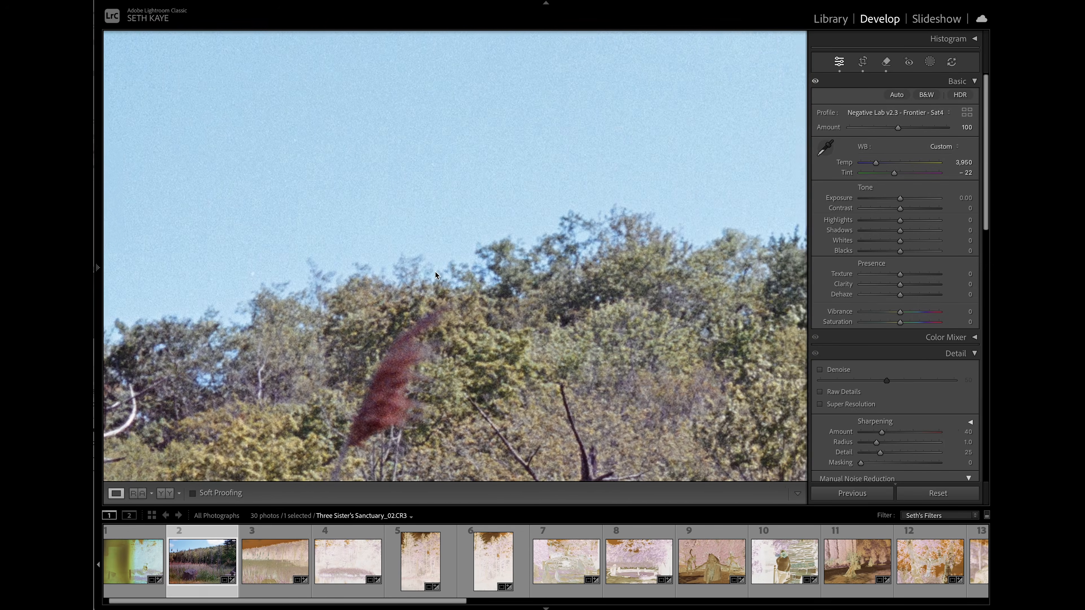
pyautogui.scroll(5, 435, 272)
pyautogui.hscroll(-5, 434, 273)
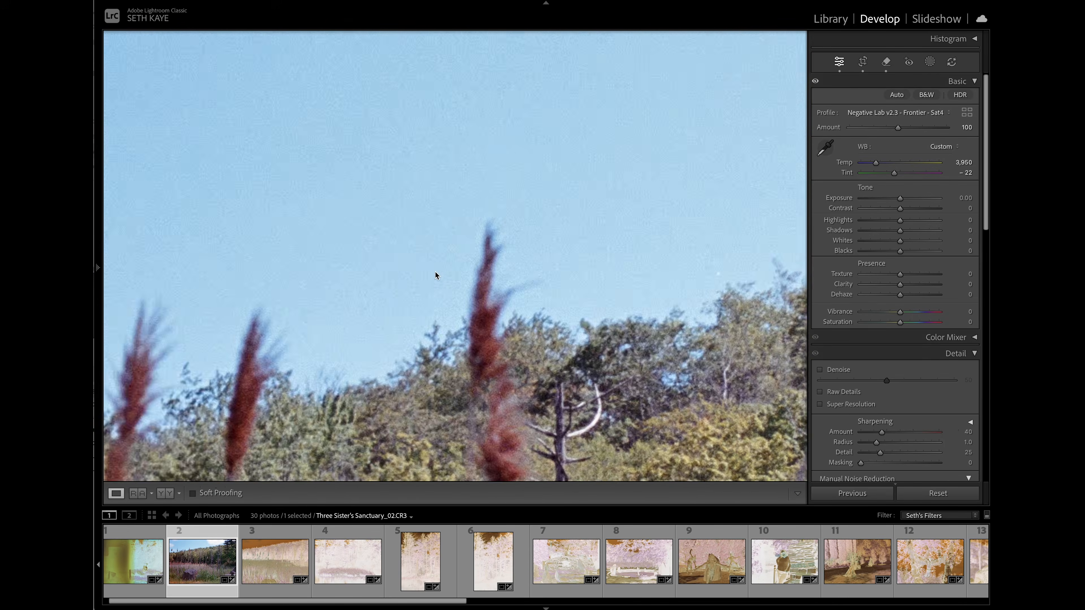
# - Remove the dust specks from the sky above the red reed plumes using a Remove brush of size 6
pyautogui.press('q')
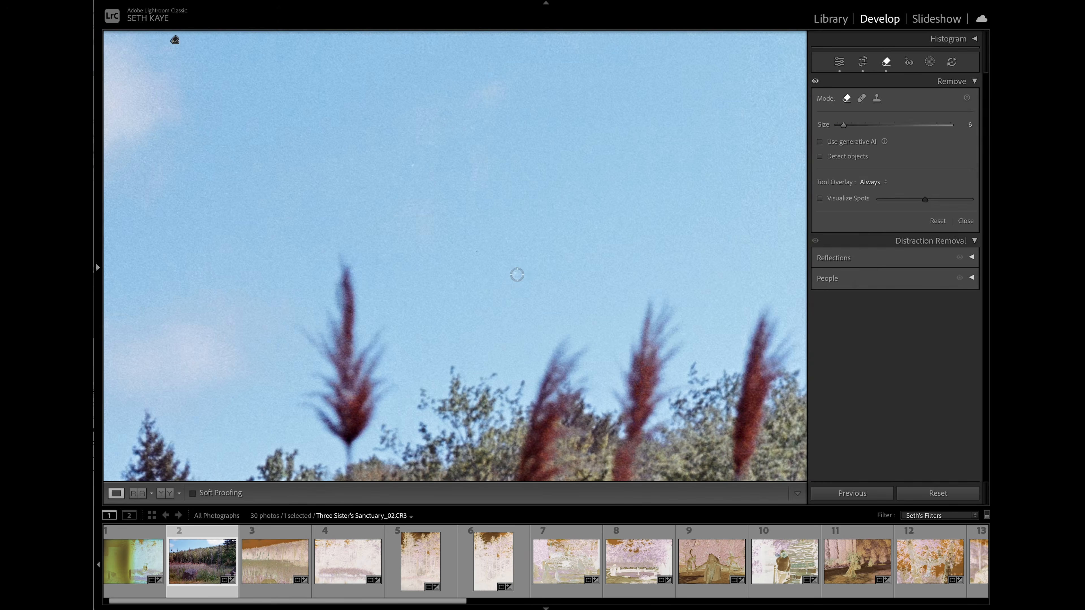
pyautogui.press('q')
pyautogui.hscroll(-5, 518, 275)
pyautogui.scroll(3, 518, 275)
# - Brush out the diagonal streak crossing the reed stems in front of the dark trees with the Remove tool
pyautogui.scroll(-5, 518, 275)
pyautogui.hscroll(5, 518, 275)
pyautogui.press('q')
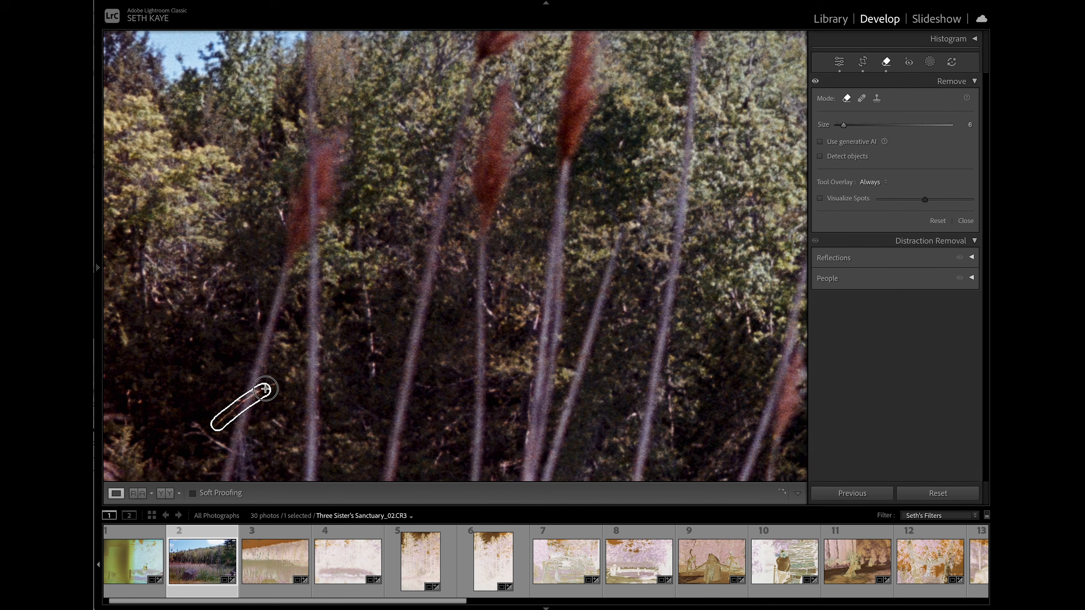
pyautogui.press('q')
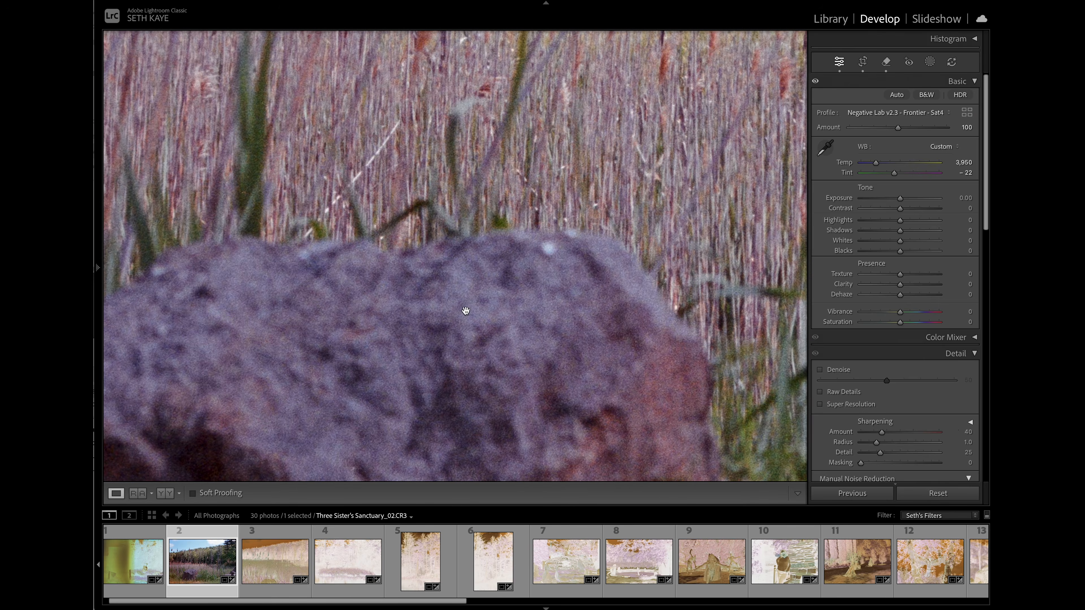
# - Remove the bright spot on the upper edge of the left rock and return to the full photo view
pyautogui.press('q')
pyautogui.moveTo(550, 240); pyautogui.dragTo(540, 249)
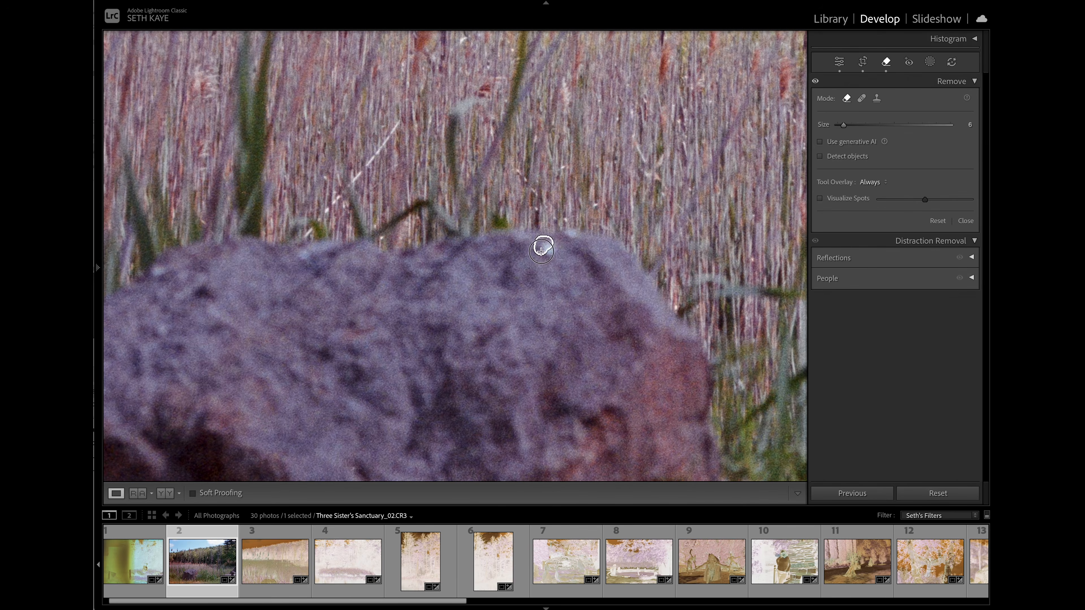
pyautogui.press('q')
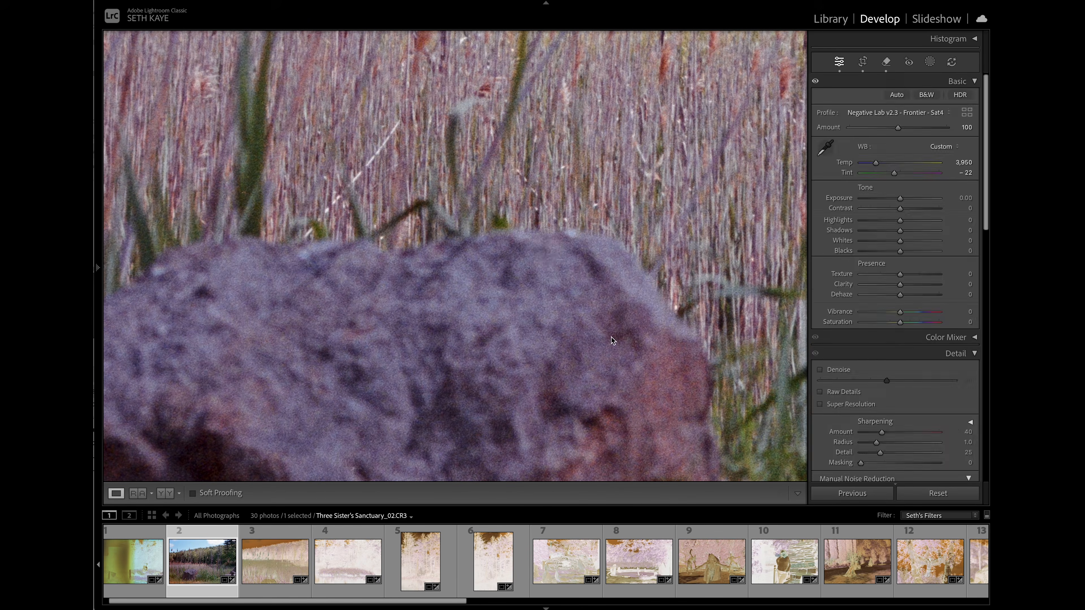
pyautogui.click(432, 292)
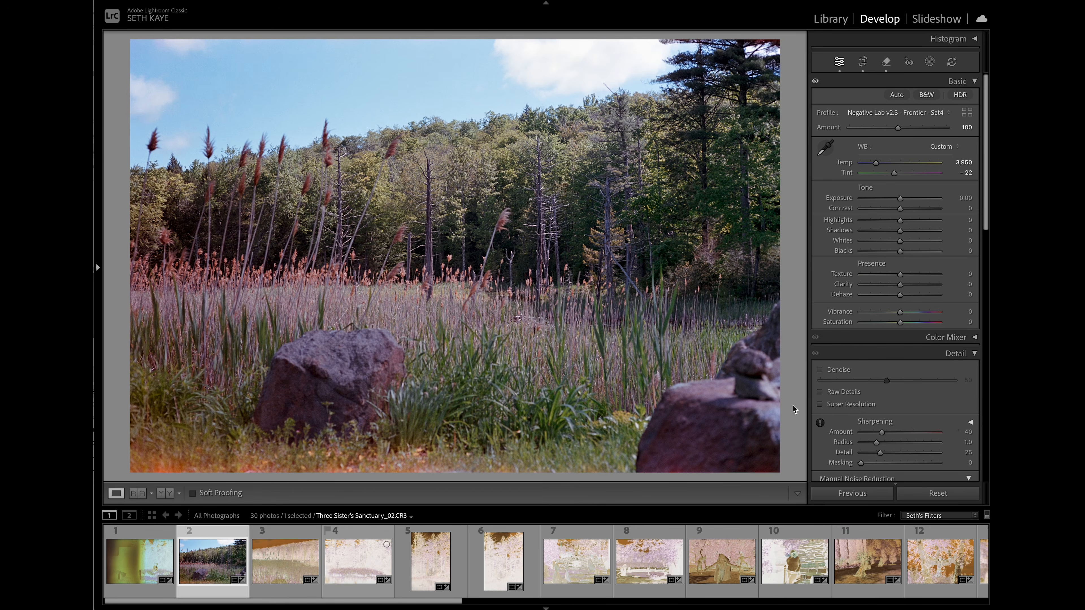
# - Select the converted photo 02 together with the unconverted negative 03 and open both in Negative Lab Pro
pyautogui.press('Right')
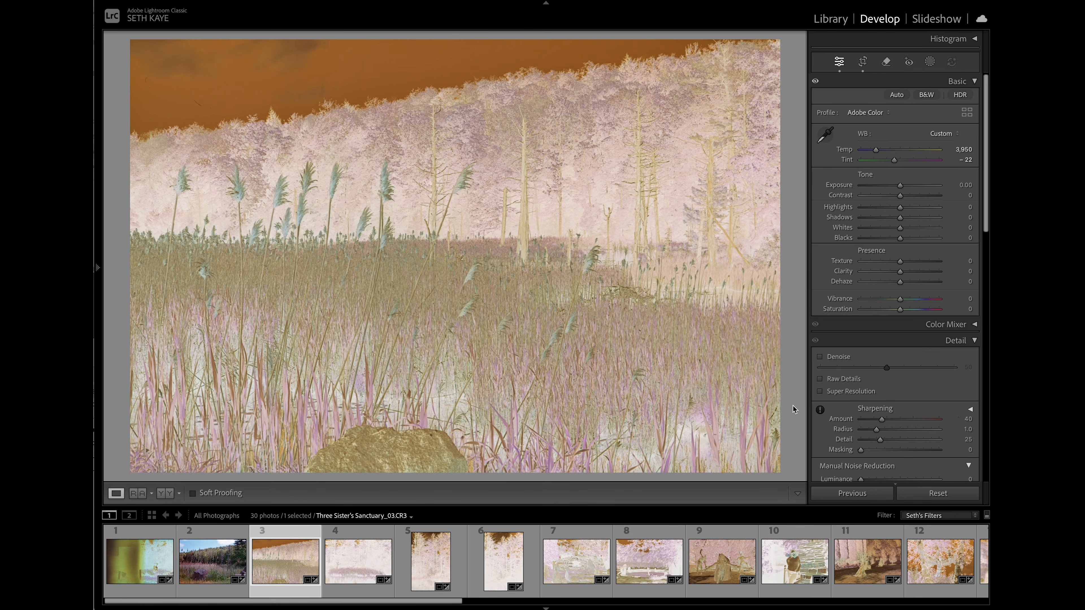
pyautogui.press('Left')
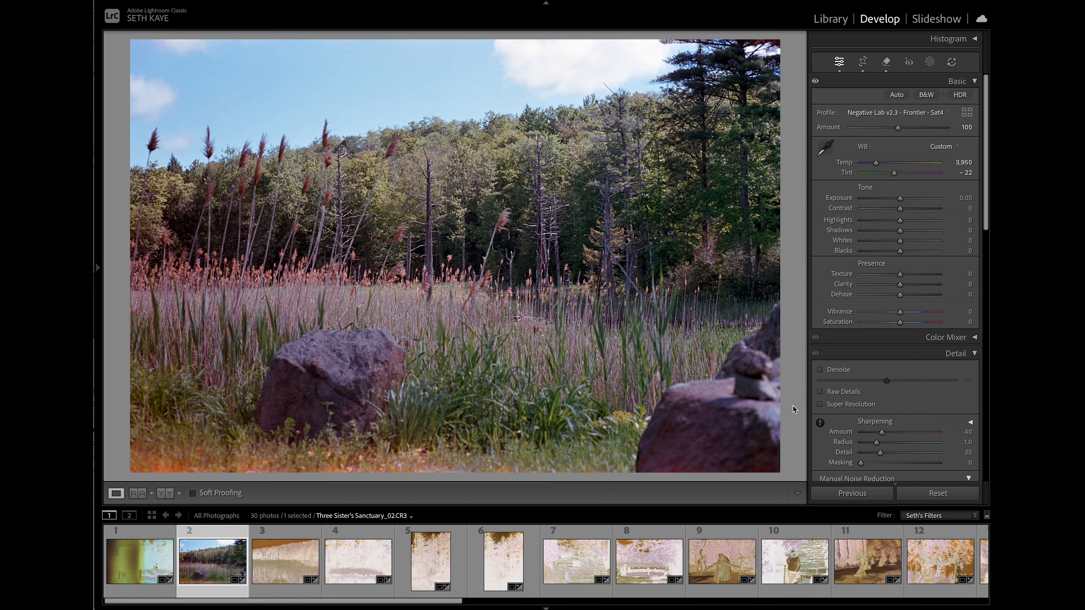
pyautogui.keyDown('shift'); pyautogui.click(271, 559); pyautogui.keyUp('shift')
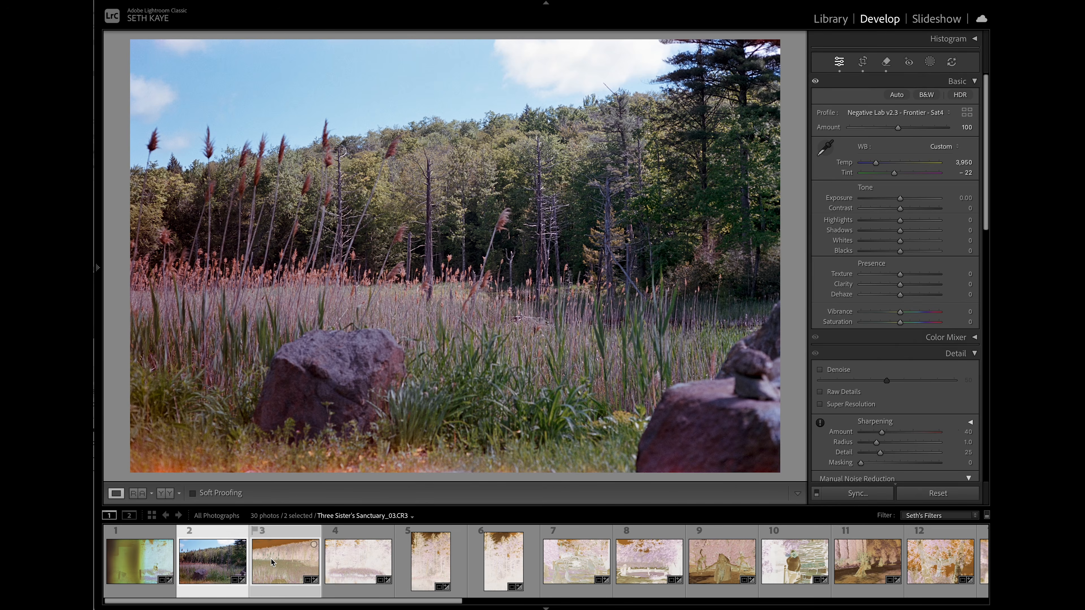
pyautogui.hotkey('ctrl', 'n')
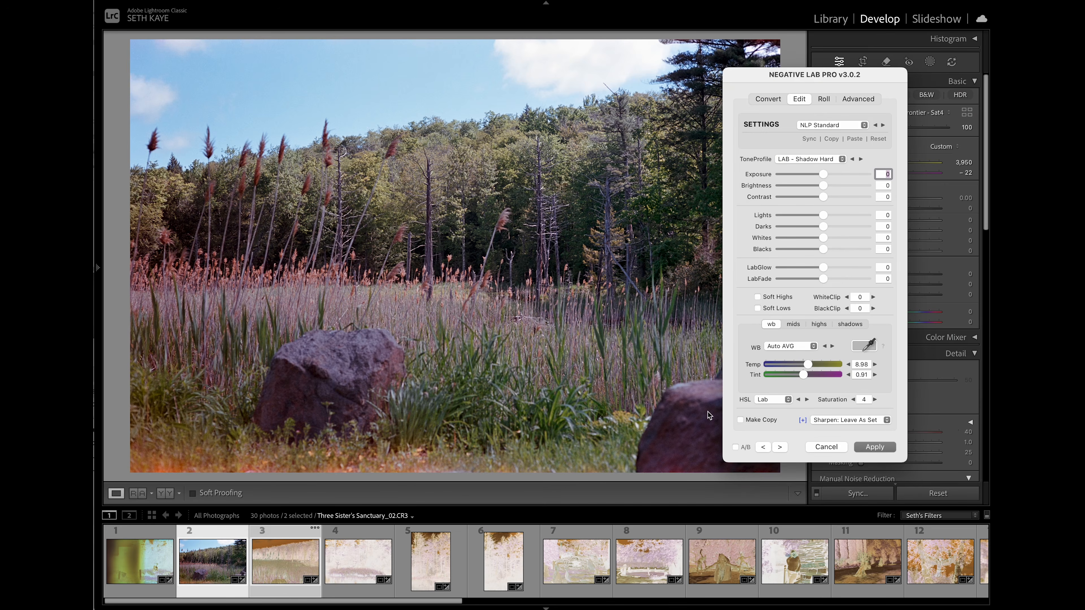
# - Try moving on to the unconverted negative 03 in Negative Lab Pro, and go back to photo 02
pyautogui.click(780, 447)
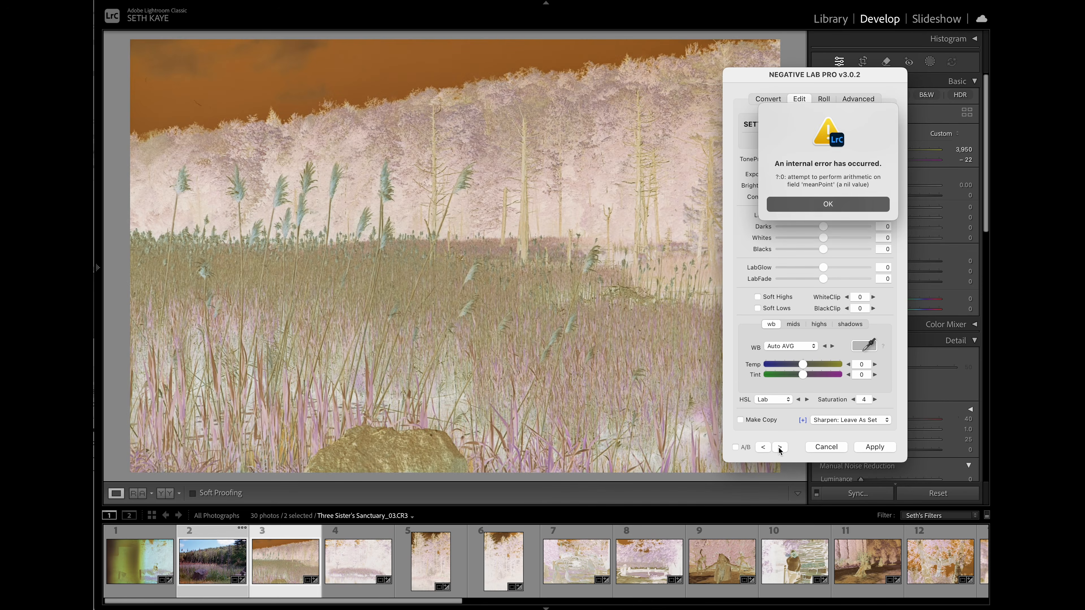
pyautogui.click(812, 204)
pyautogui.click(763, 447)
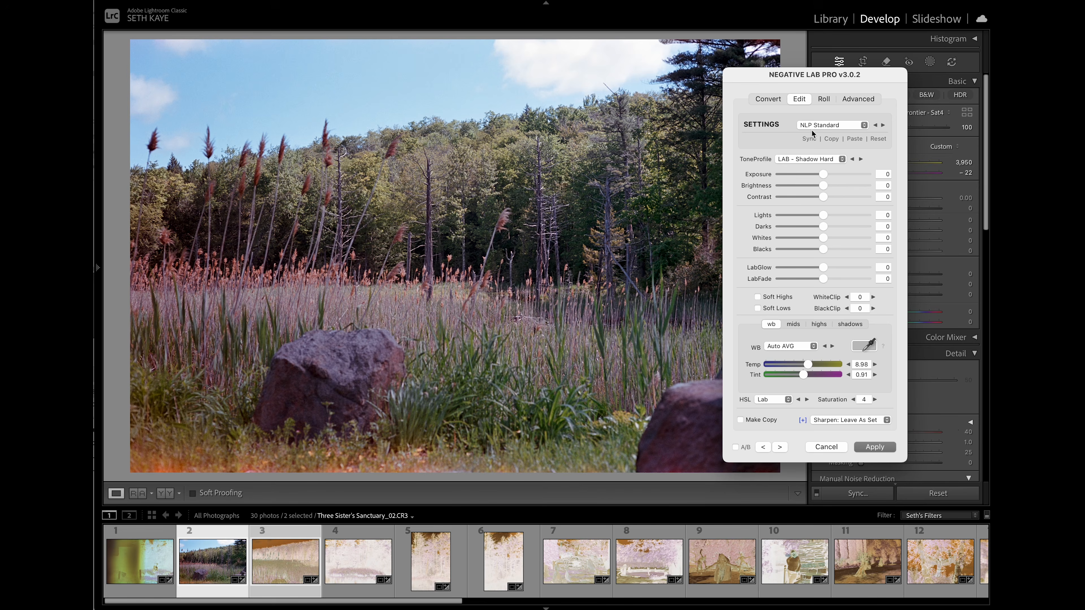
# - Sync all setting categories from photo 02 to negative 03, and move on to negative 03
pyautogui.click(808, 139)
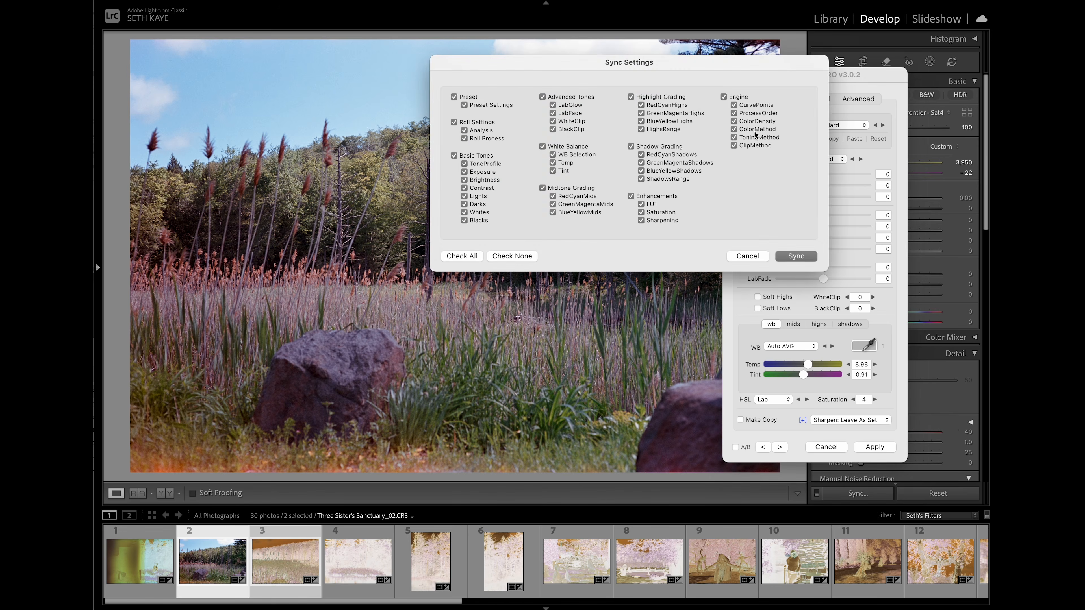
pyautogui.click(790, 255)
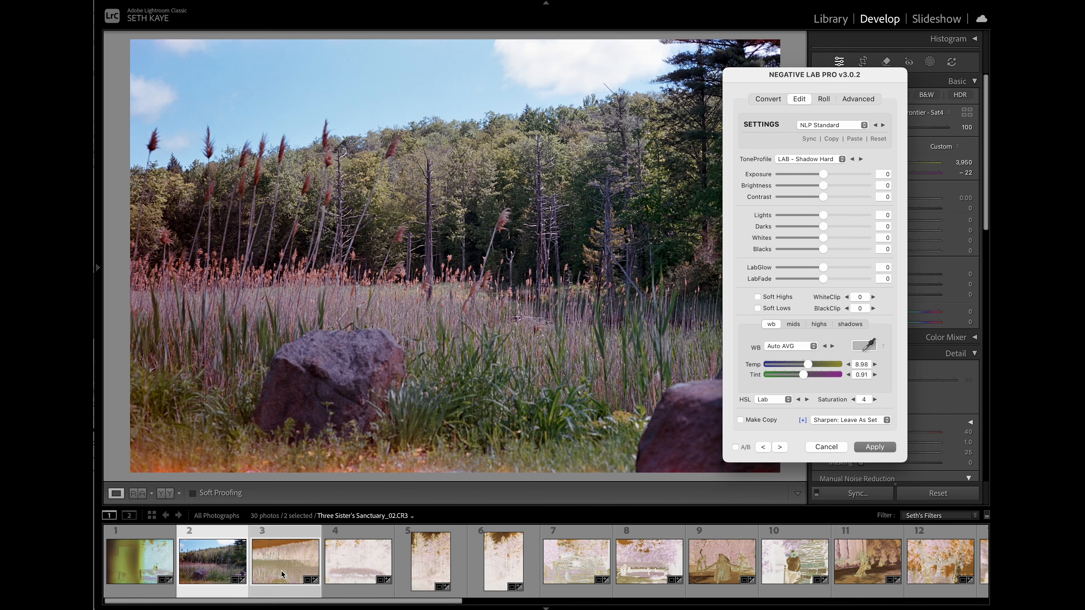
pyautogui.click(780, 447)
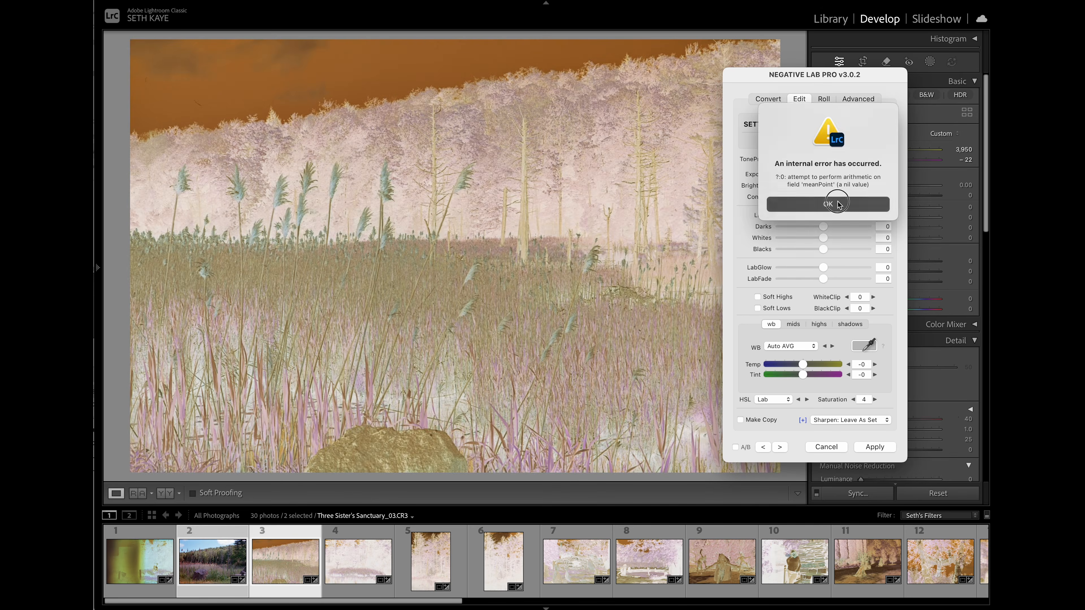
# - Dismiss the error, go back to photo 02 in Negative Lab Pro, and close the plug-in without applying anything
pyautogui.click(837, 203)
pyautogui.click(763, 446)
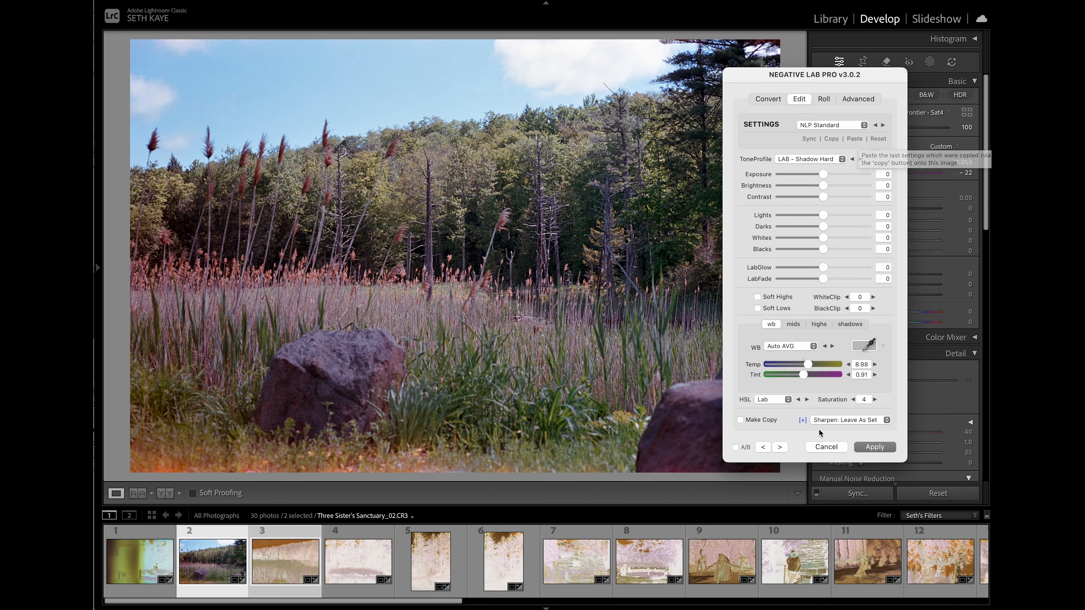
pyautogui.click(820, 447)
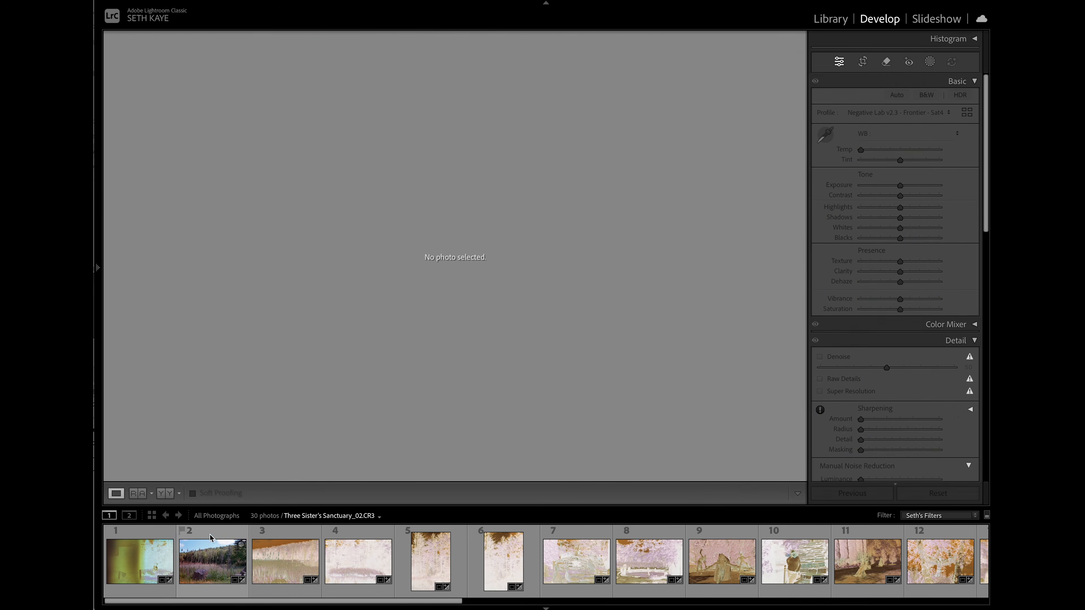
# - Copy photo 02's develop settings without crop, removals or masking, paste them onto negative 03, and compare the two photos
pyautogui.click(209, 555)
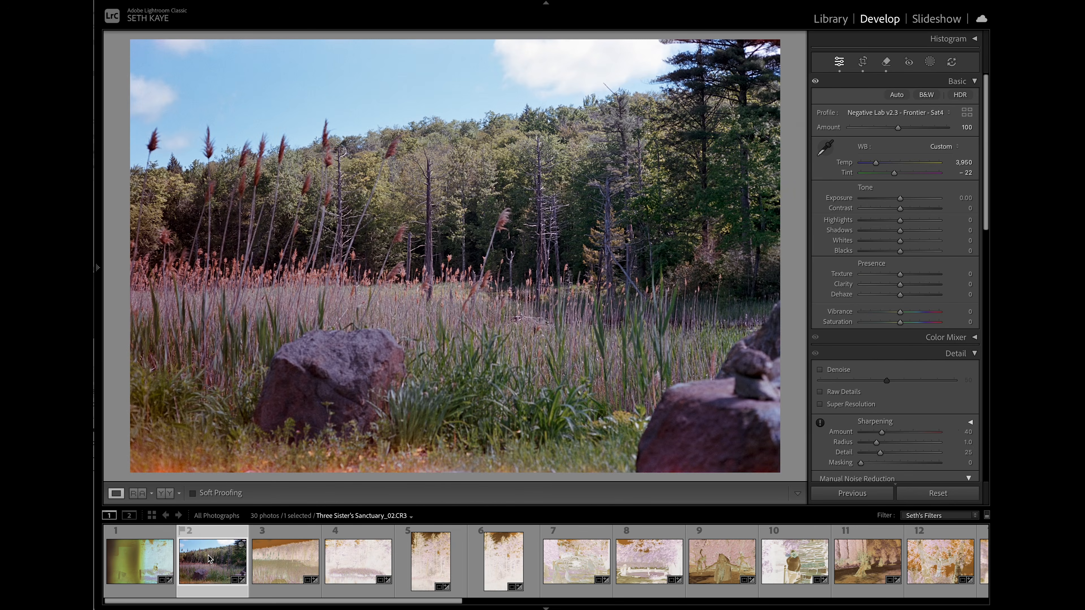
pyautogui.hotkey('ctrl', 'shift', 'c')
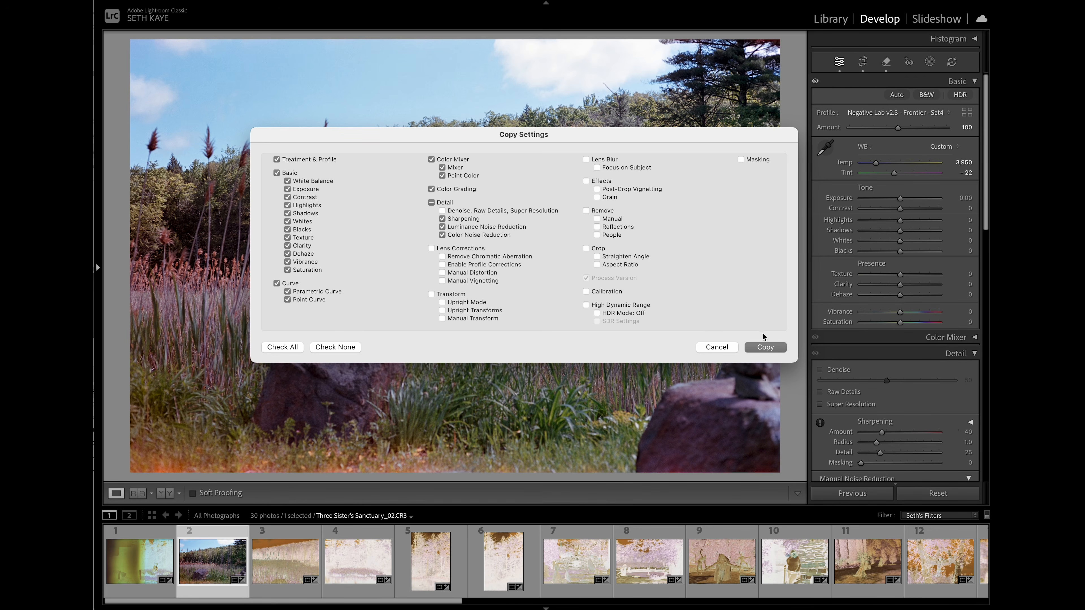
pyautogui.click(766, 346)
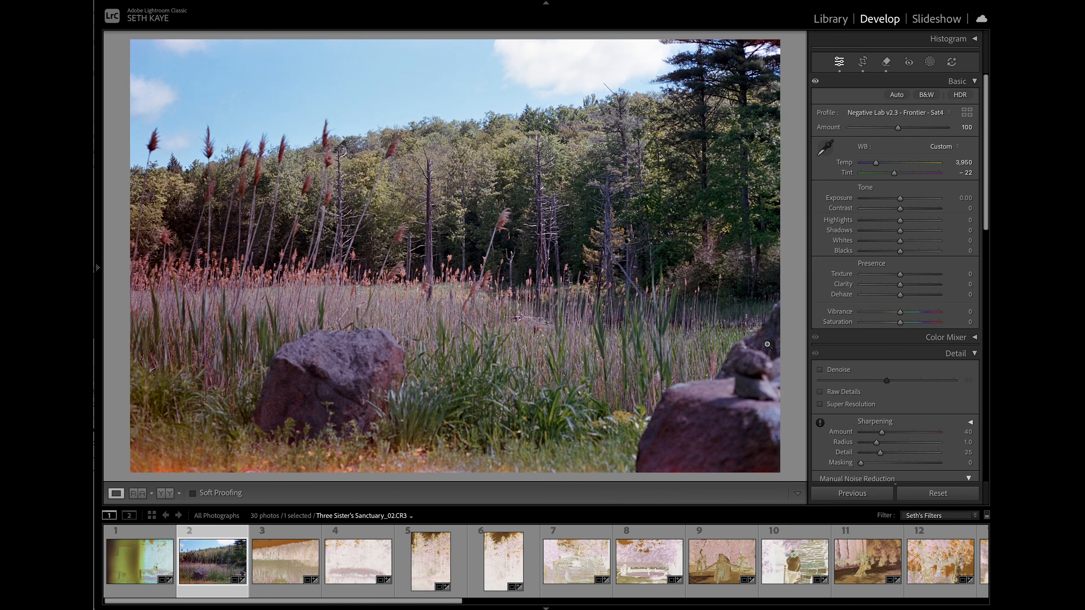
pyautogui.press('Right')
pyautogui.hotkey('ctrl', 'shift', 'v')
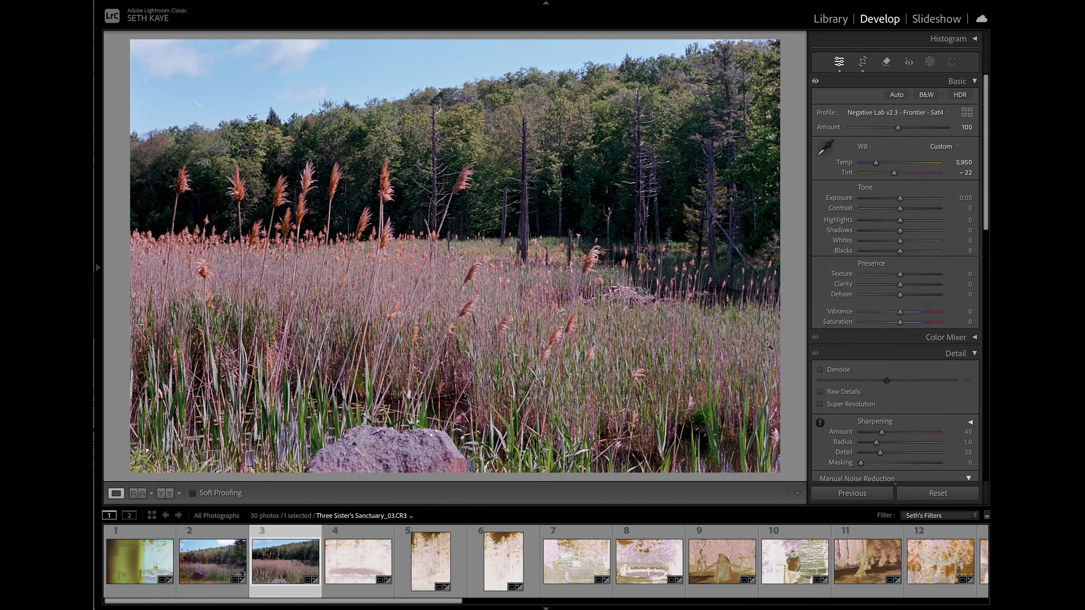
pyautogui.press('Left')
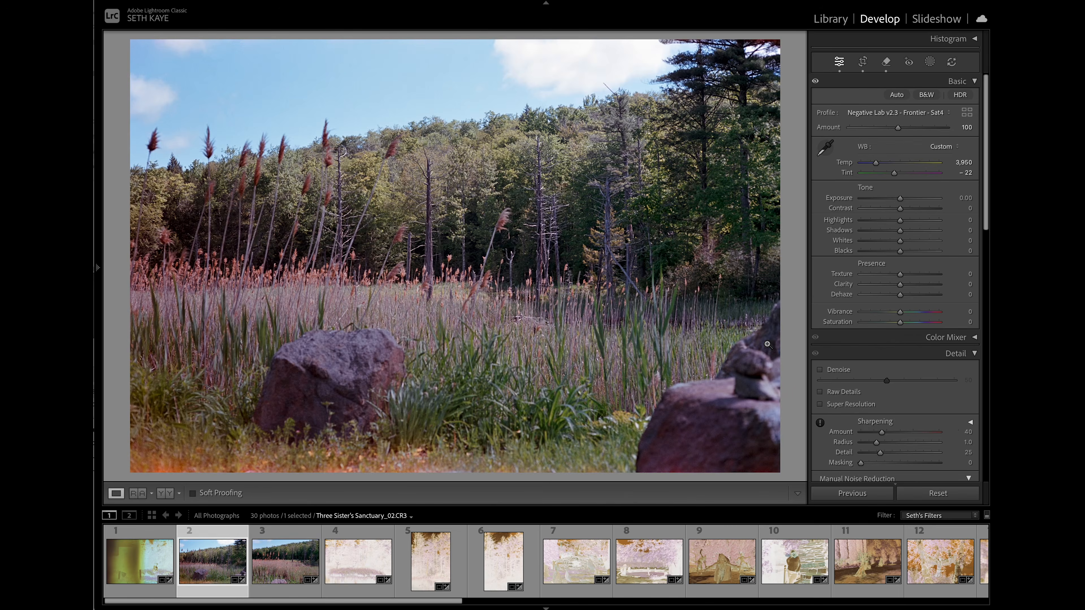
pyautogui.press('Right')
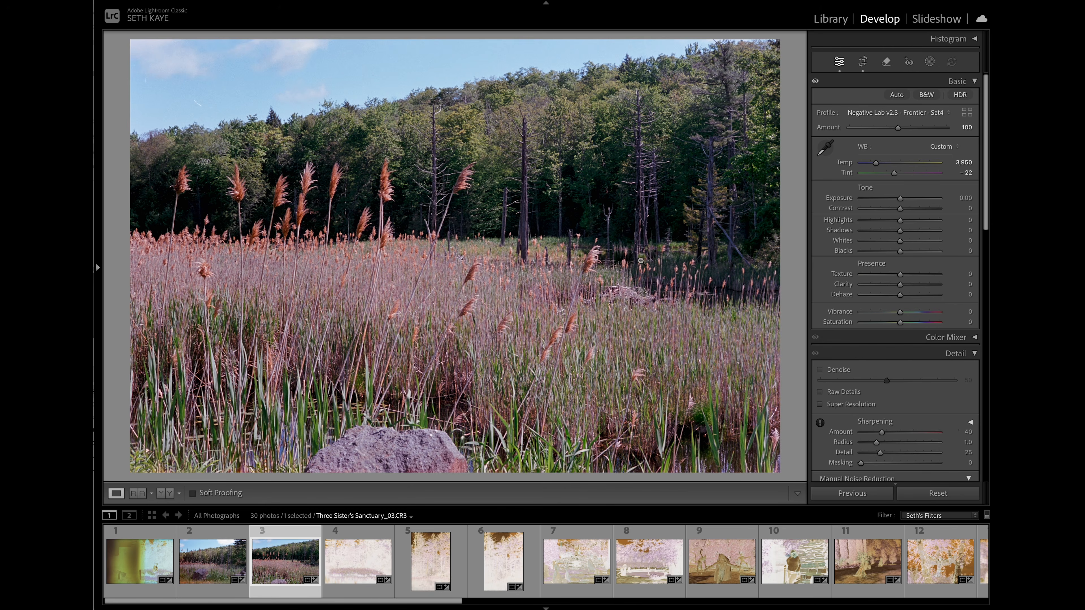
# - Remove the dust specks, the short hair and the diagonal scratch from the sky near photo 03's upper left corner
pyautogui.click(171, 70)
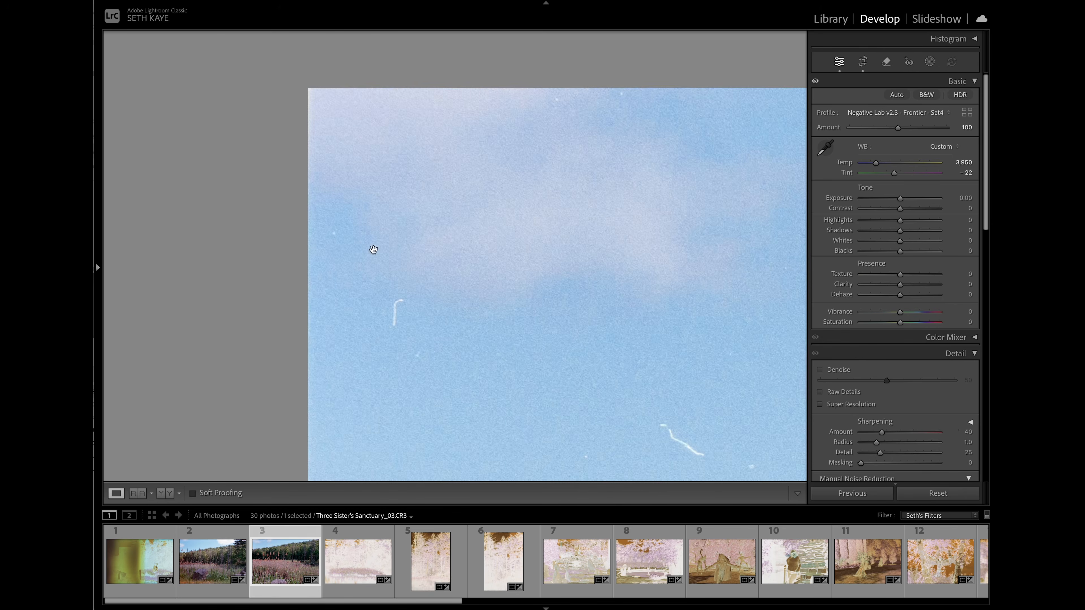
pyautogui.scroll(-3, 381, 291)
pyautogui.press('q')
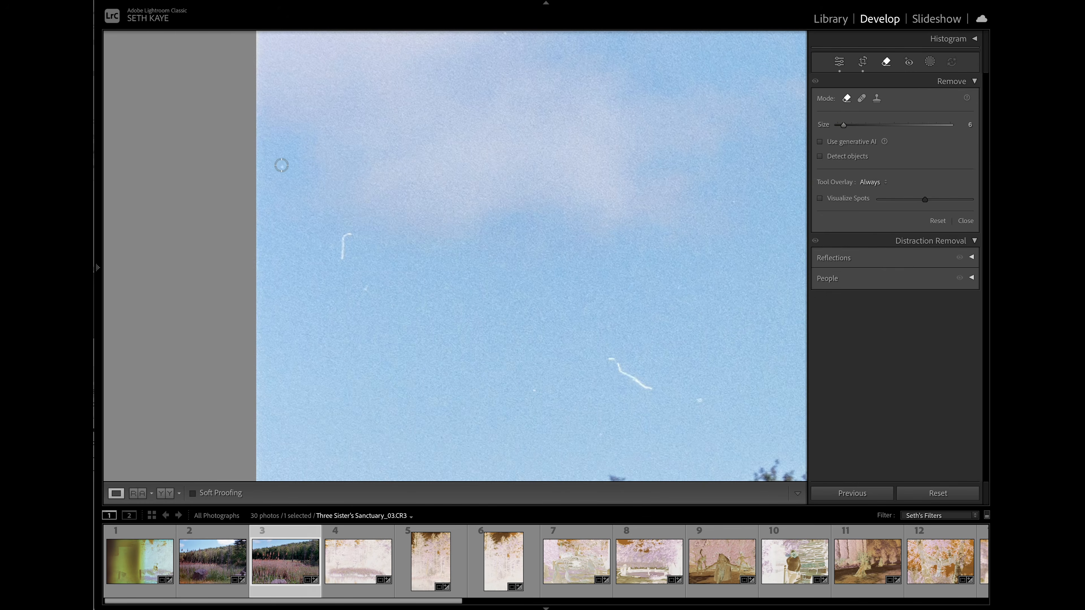
pyautogui.click(283, 166)
pyautogui.moveTo(351, 233); pyautogui.dragTo(347, 264)
pyautogui.click(365, 289)
pyautogui.moveTo(604, 360); pyautogui.dragTo(655, 396)
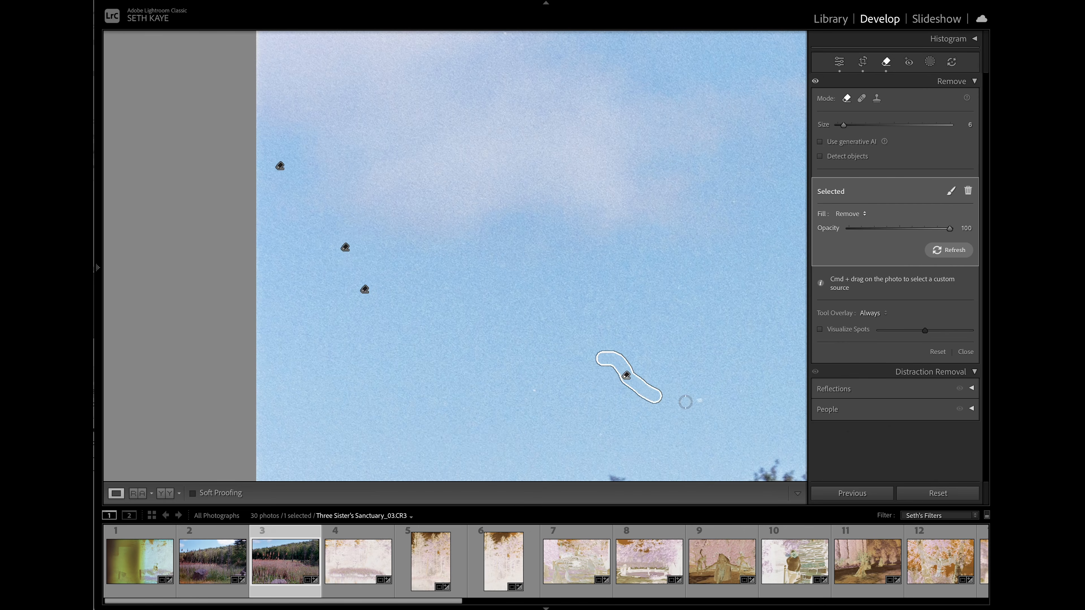
pyautogui.click(698, 400)
pyautogui.click(533, 390)
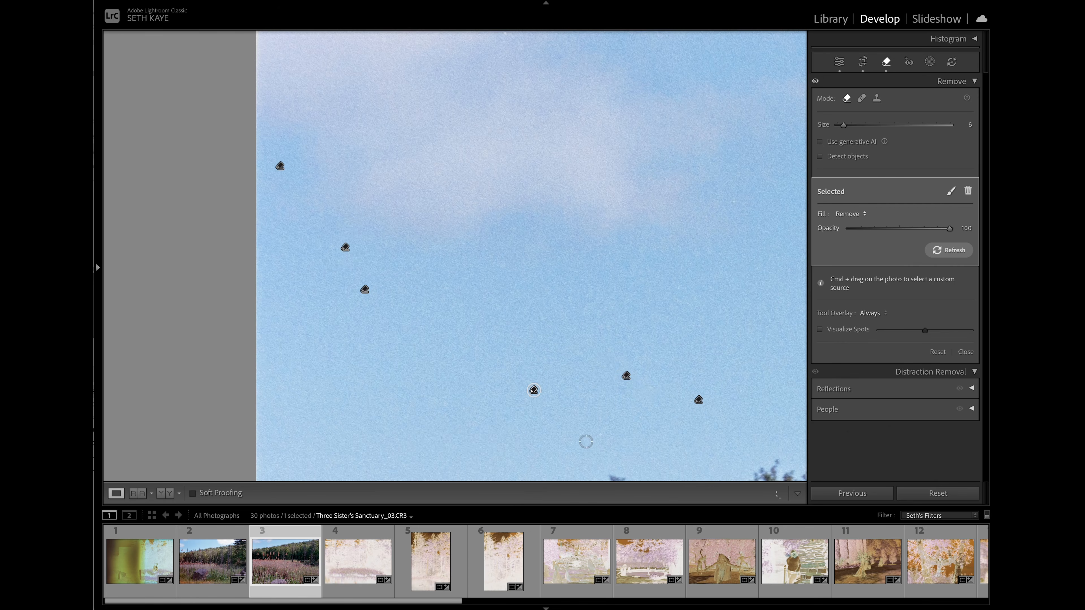
pyautogui.press('q')
# - Remove the white speck from the bright cloud above the treetops in photo 03
pyautogui.scroll(3, 506, 326)
pyautogui.hscroll(5, 506, 326)
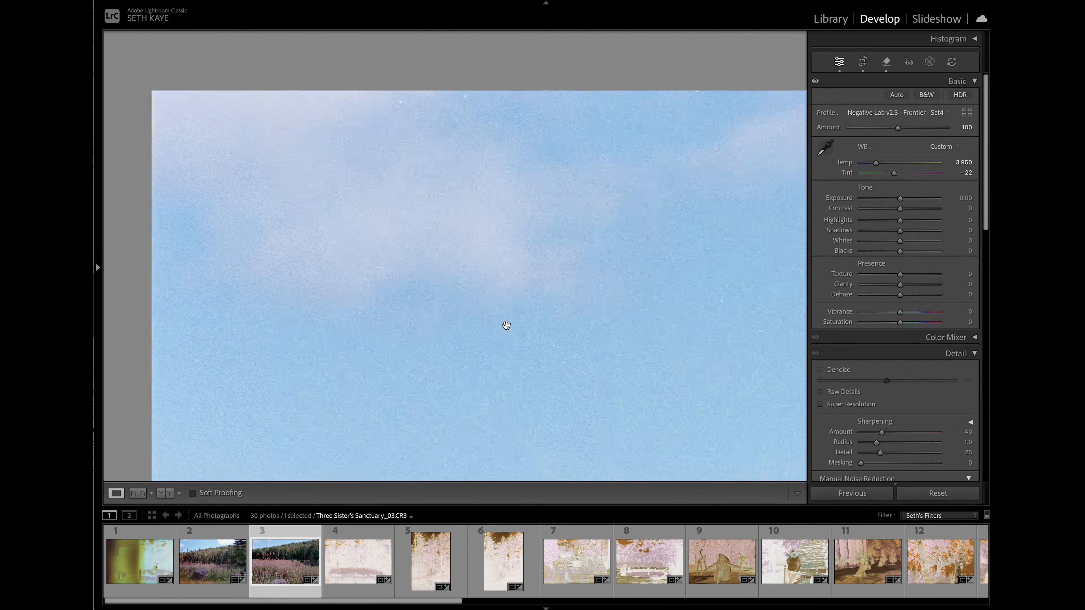
pyautogui.scroll(-2, 506, 326)
pyautogui.hscroll(7, 506, 326)
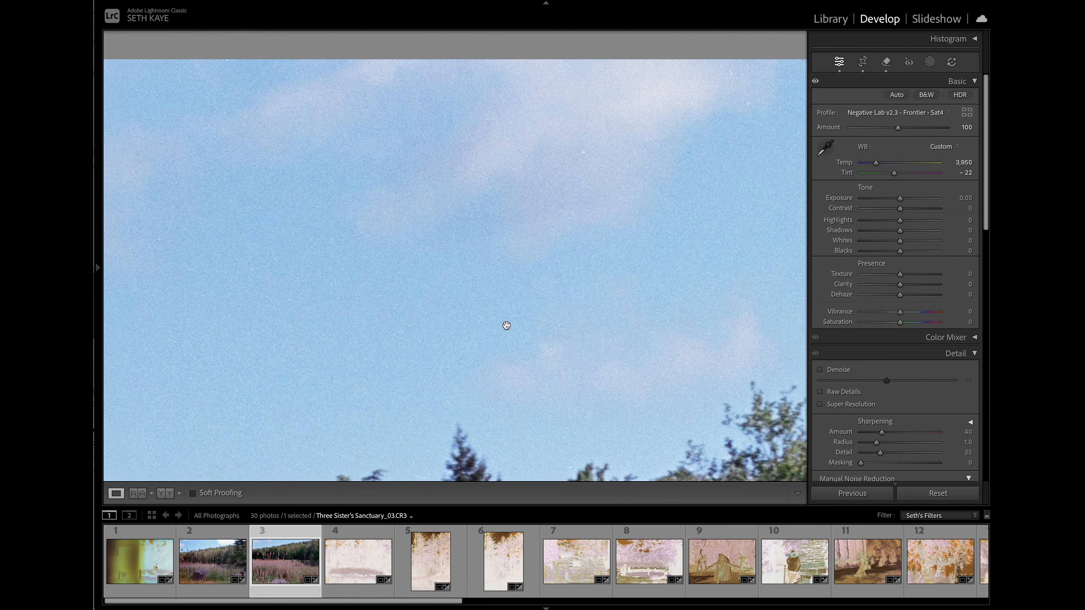
pyautogui.press('q')
pyautogui.click(557, 155)
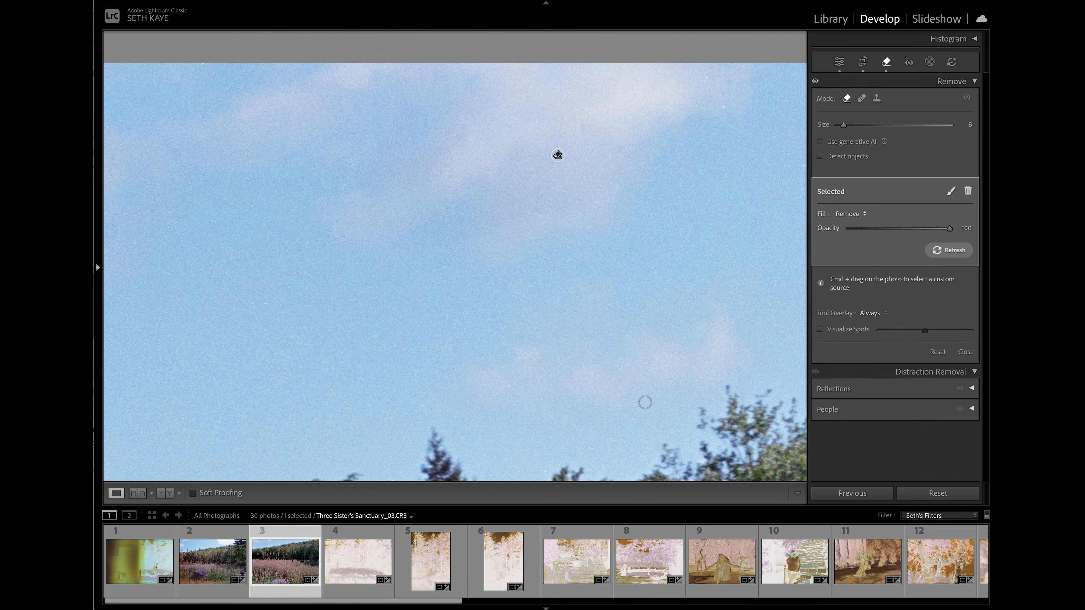
pyautogui.press('q')
# - Check the trees and reeds for dust, remove the blemish near the rock's upper edge, and return to the full photo view
pyautogui.scroll(-10, 639, 396)
pyautogui.hscroll(2, 638, 396)
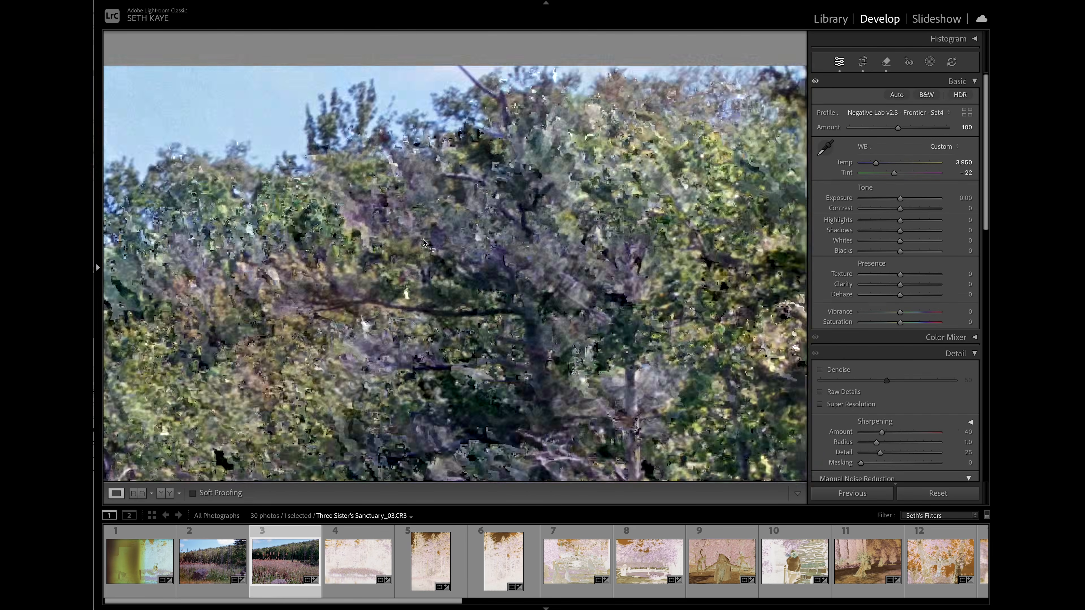
pyautogui.hscroll(-10, 572, 281)
pyautogui.scroll(-10, 572, 281)
pyautogui.hscroll(10, 438, 239)
pyautogui.scroll(-10, 439, 276)
pyautogui.scroll(-10, 439, 276)
pyautogui.hscroll(-10, 319, 248)
pyautogui.scroll(-10, 424, 334)
pyautogui.hscroll(8, 423, 333)
pyautogui.scroll(-10, 423, 333)
pyautogui.press('q')
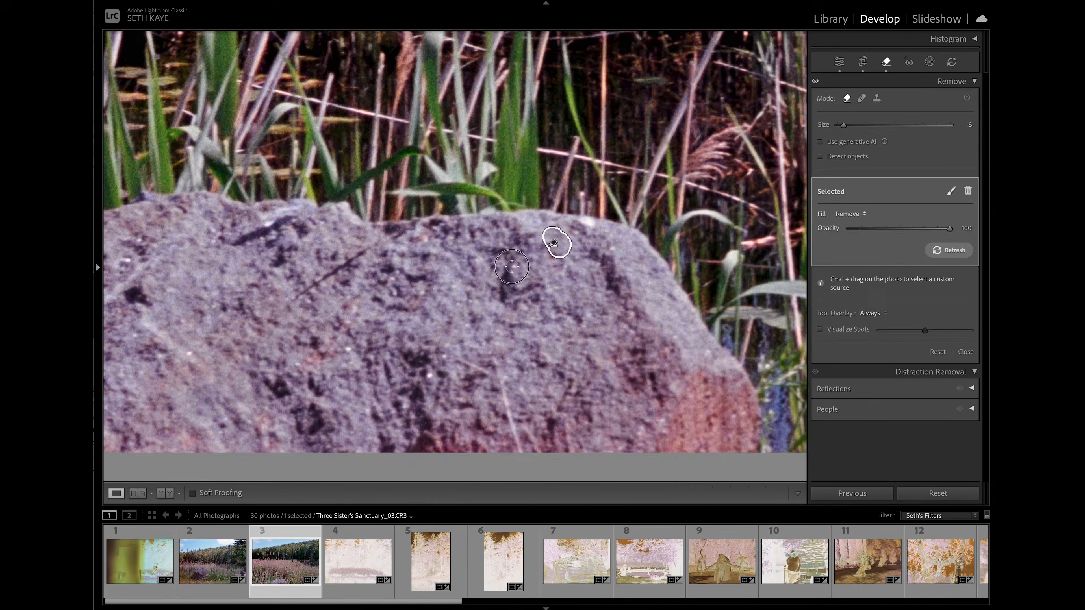
pyautogui.press('q')
pyautogui.hscroll(-10, 587, 225)
pyautogui.click(593, 378)
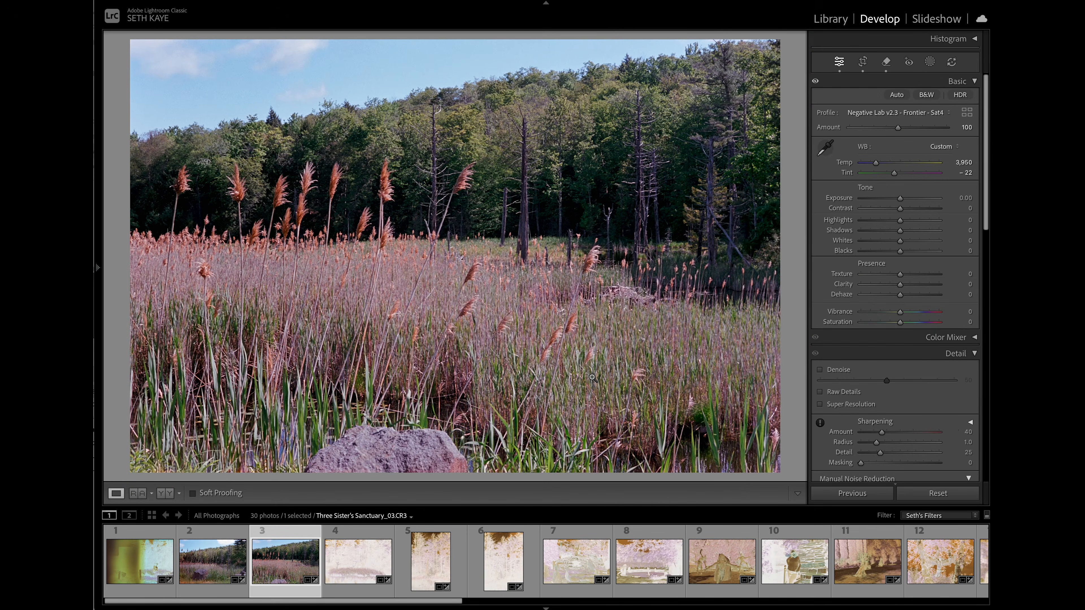
# - Apply the Film Sharpening preset to photo 03, reduce its strength to a sharpening amount of 75, and compare before and after
pyautogui.moveTo(97, 265)
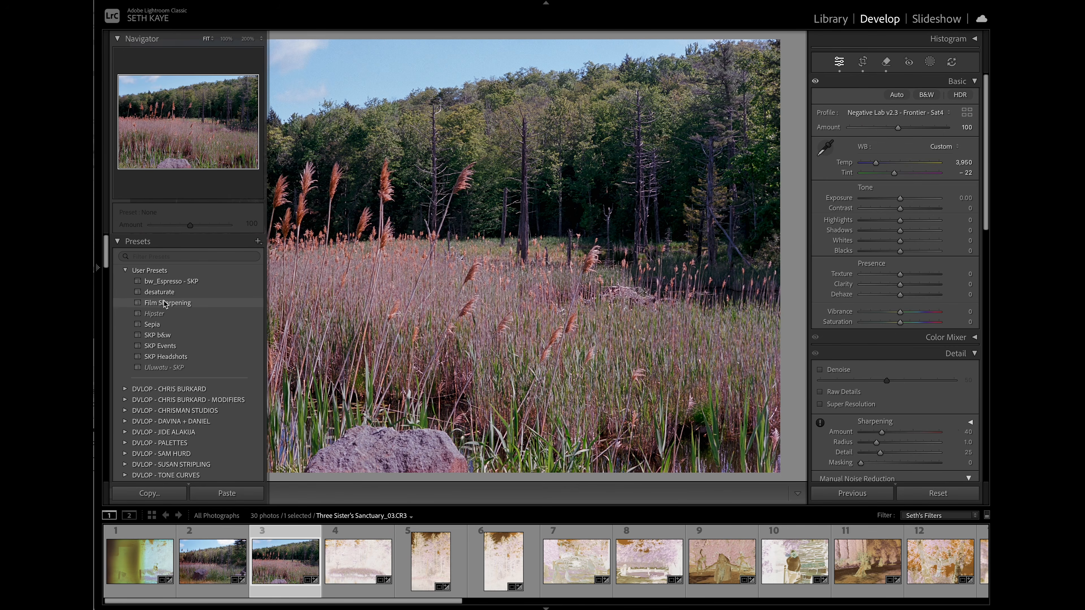
pyautogui.click(165, 303)
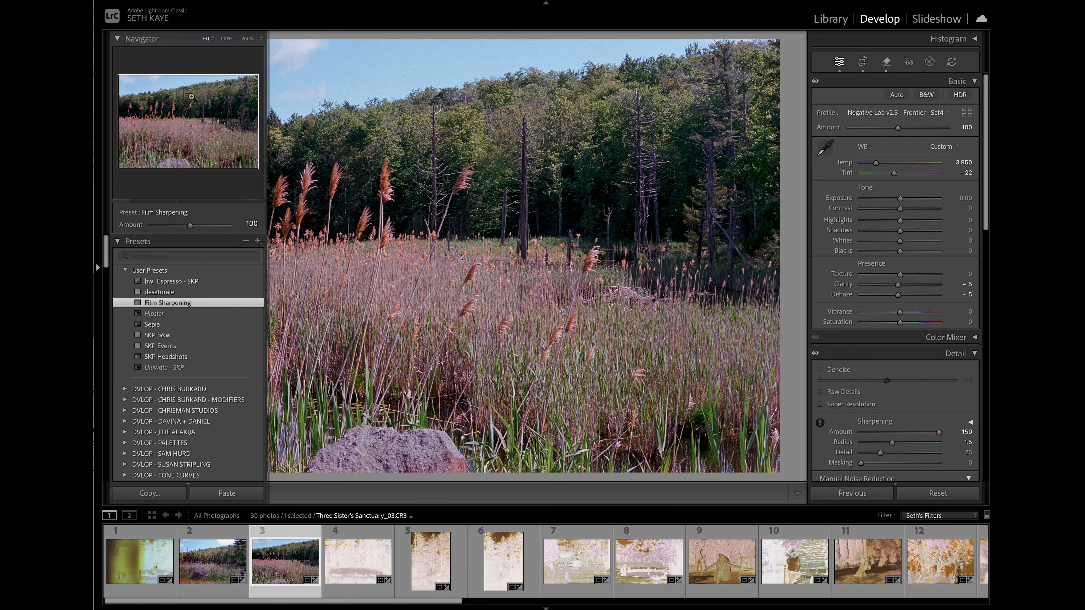
pyautogui.moveTo(189, 225); pyautogui.dragTo(169, 232)
pyautogui.press('F7')
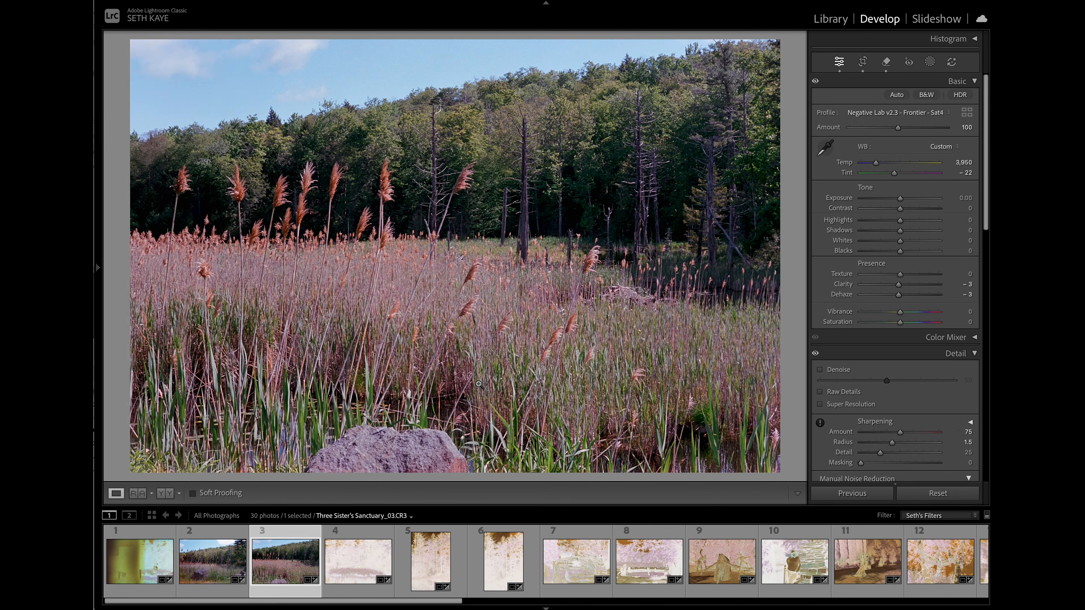
pyautogui.hotkey('ctrl', 'z')
pyautogui.hotkey('ctrl', 'shift', 'z')
# - Try photo 03's Exposure at +0.40 and at -0.25, and undo the exposure change
pyautogui.click(900, 200)
pyautogui.moveTo(900, 201); pyautogui.dragTo(903, 202)
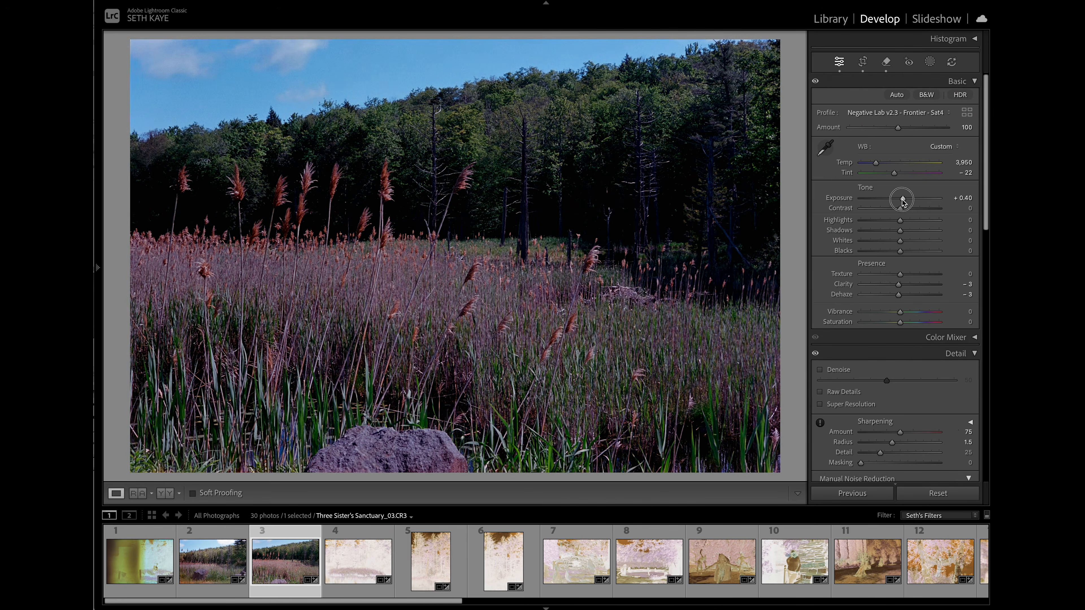
pyautogui.moveTo(902, 202); pyautogui.dragTo(898, 202)
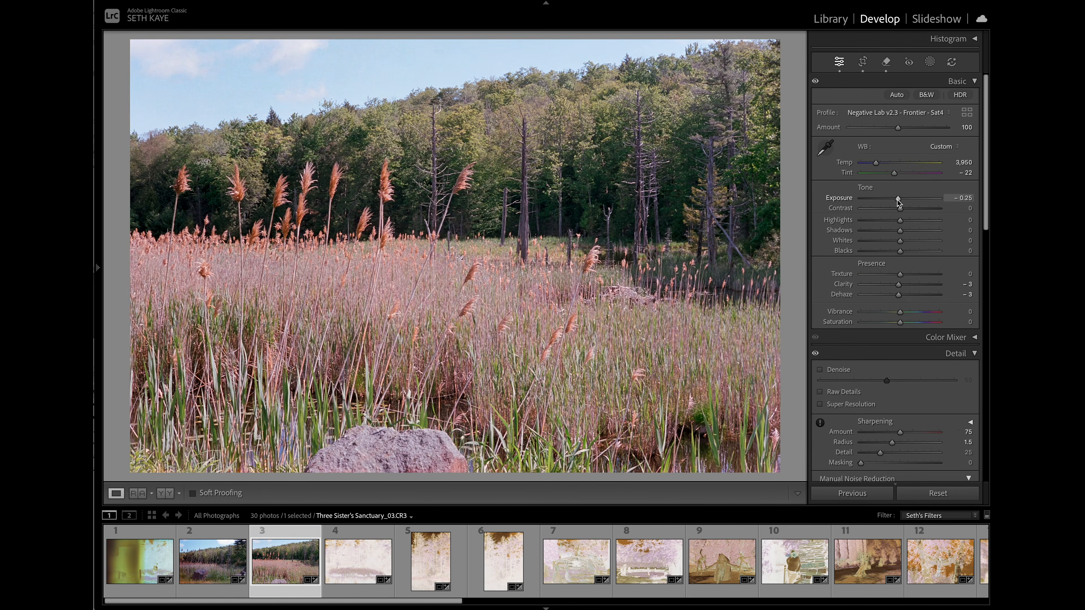
pyautogui.hotkey('ctrl', 'z')
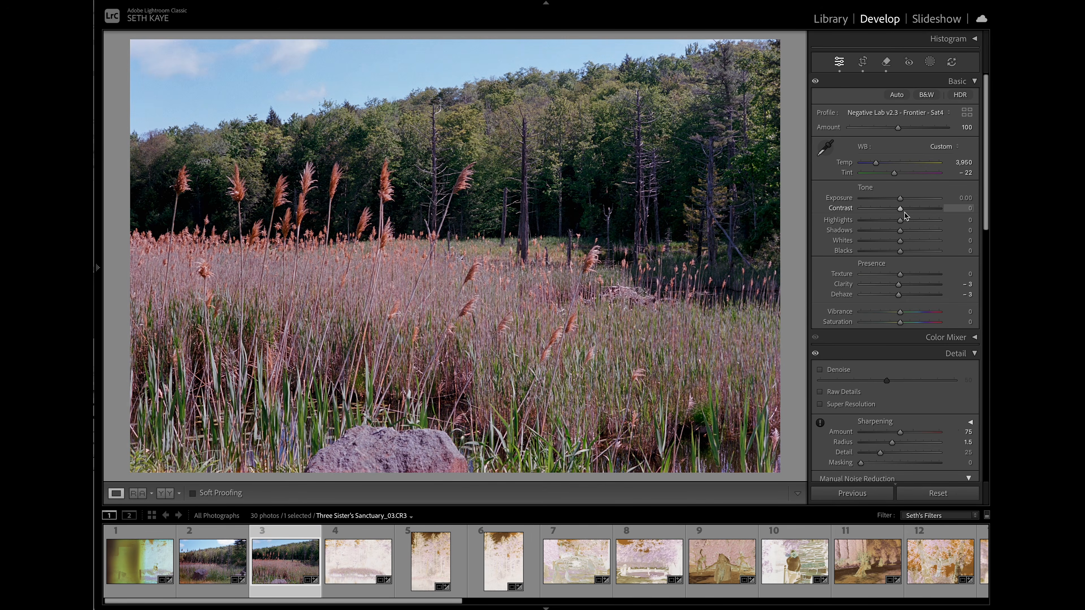